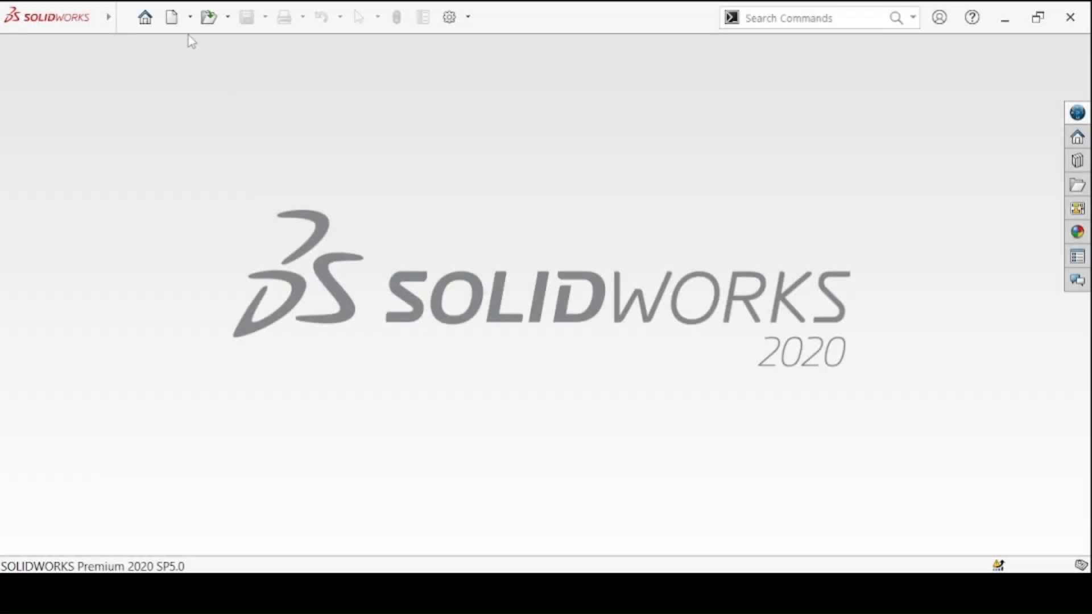
Create a new part and start a sketch on the Top Plane.
click(172, 17)
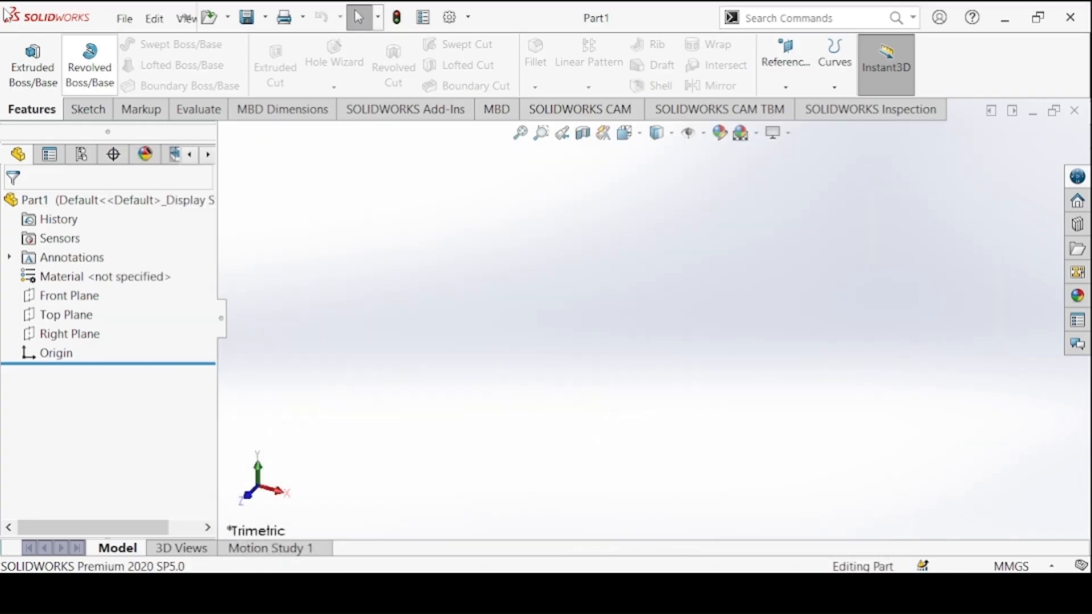
click(85, 109)
click(31, 68)
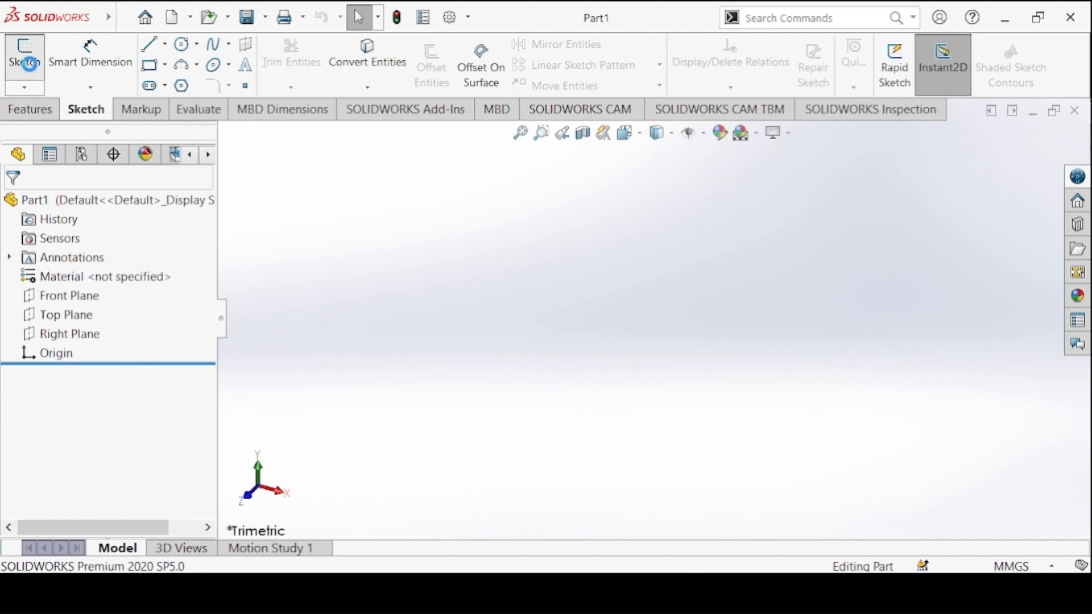
click(461, 312)
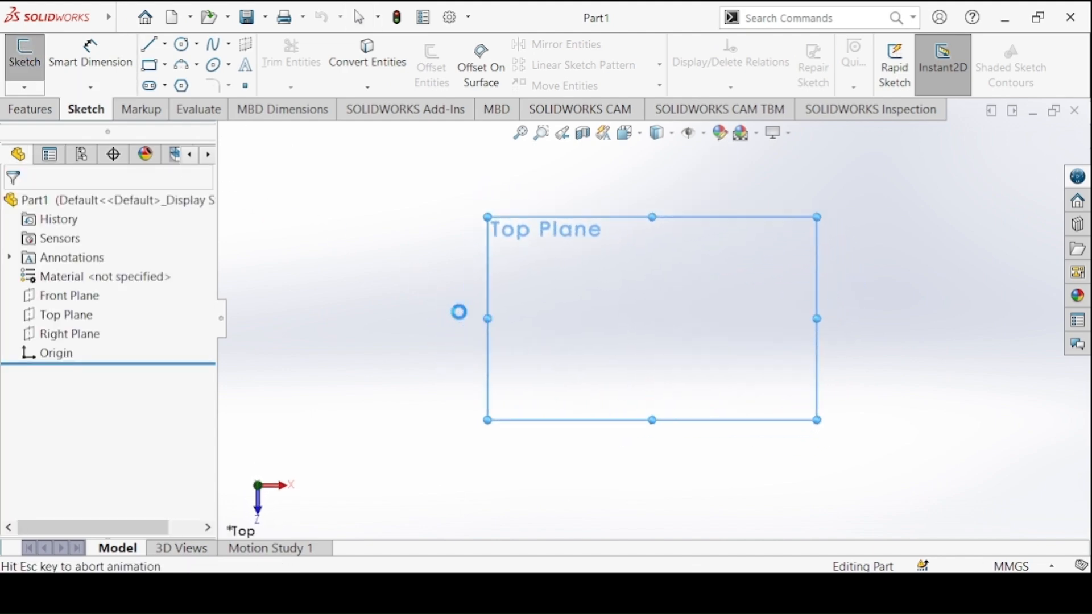
Sketch two concentric circles centred on the origin, the outer one about 126 mm in diameter.
click(181, 45)
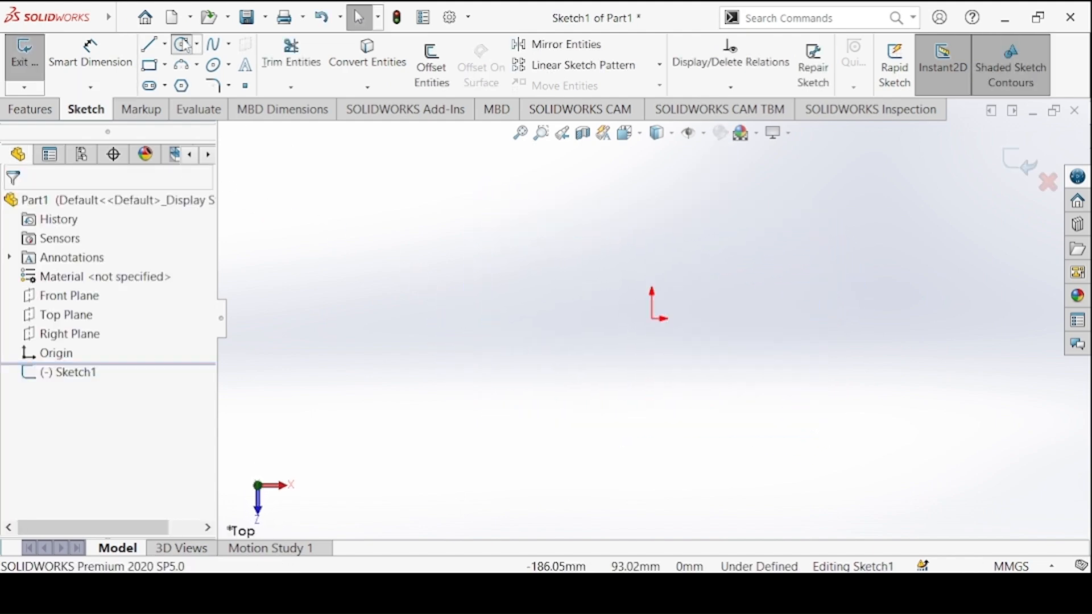
click(652, 318)
click(581, 243)
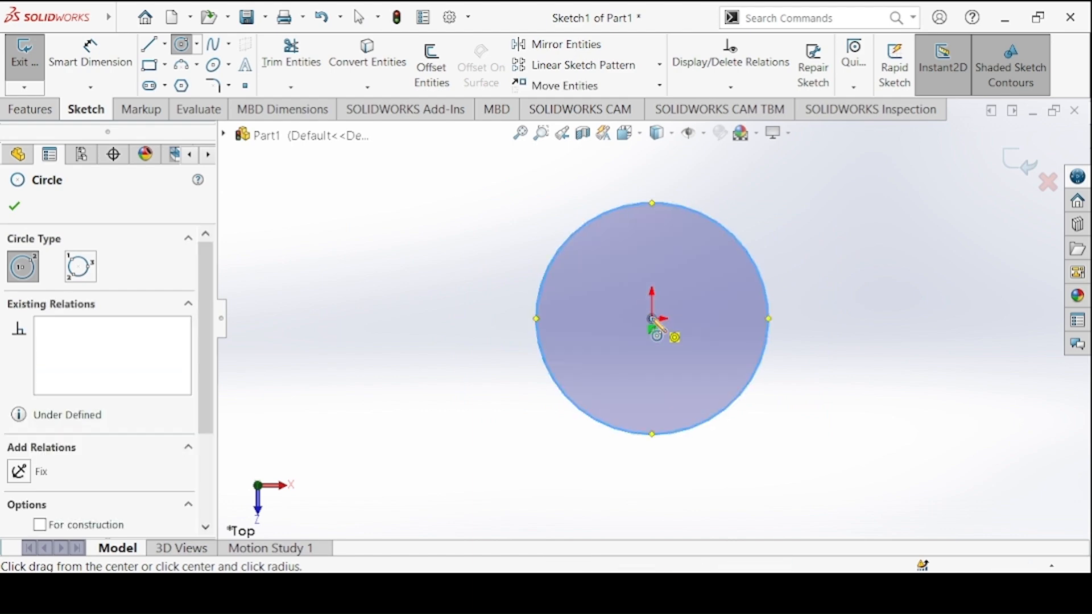
click(652, 319)
click(593, 275)
Dimension the outer circle's diameter as 45 mm.
click(79, 55)
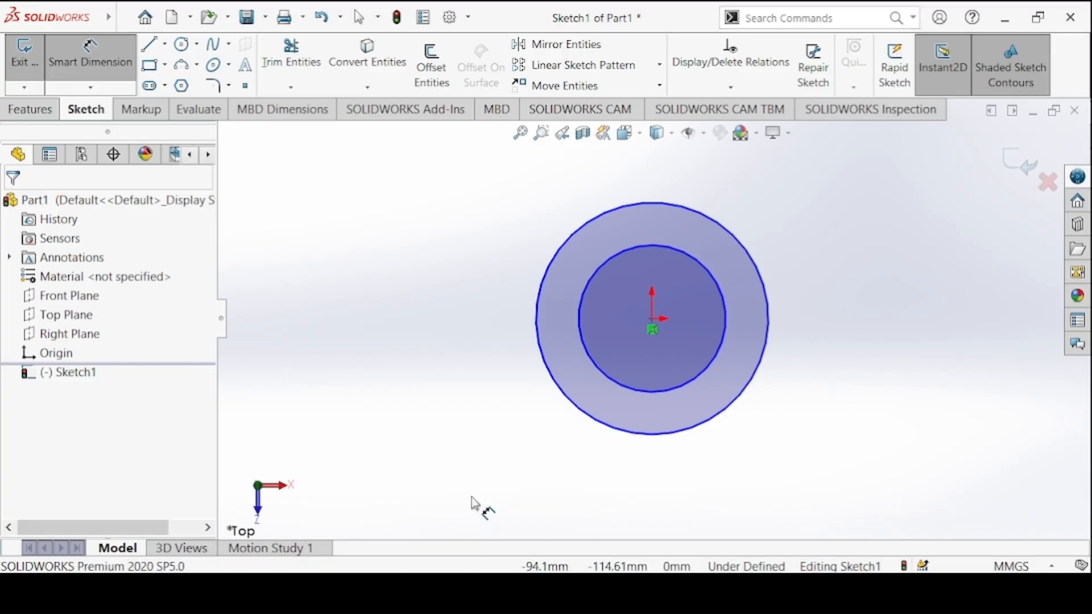
click(567, 241)
click(484, 229)
text(45)
key(Return)
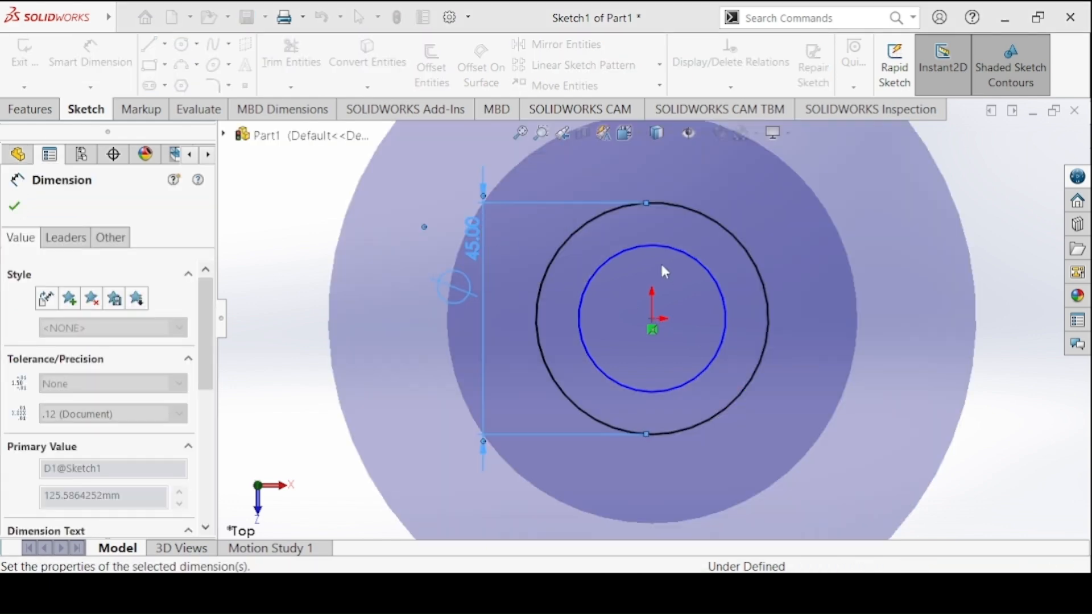
Dimension the inner circle's diameter and set it to 30 mm.
click(706, 266)
click(795, 250)
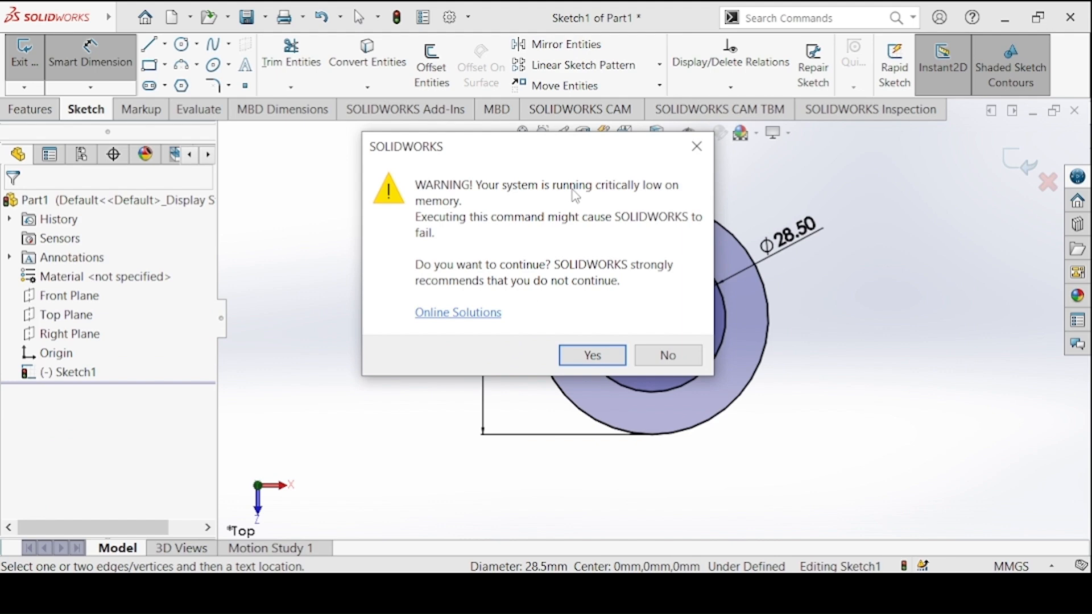
click(593, 355)
double_click(802, 234)
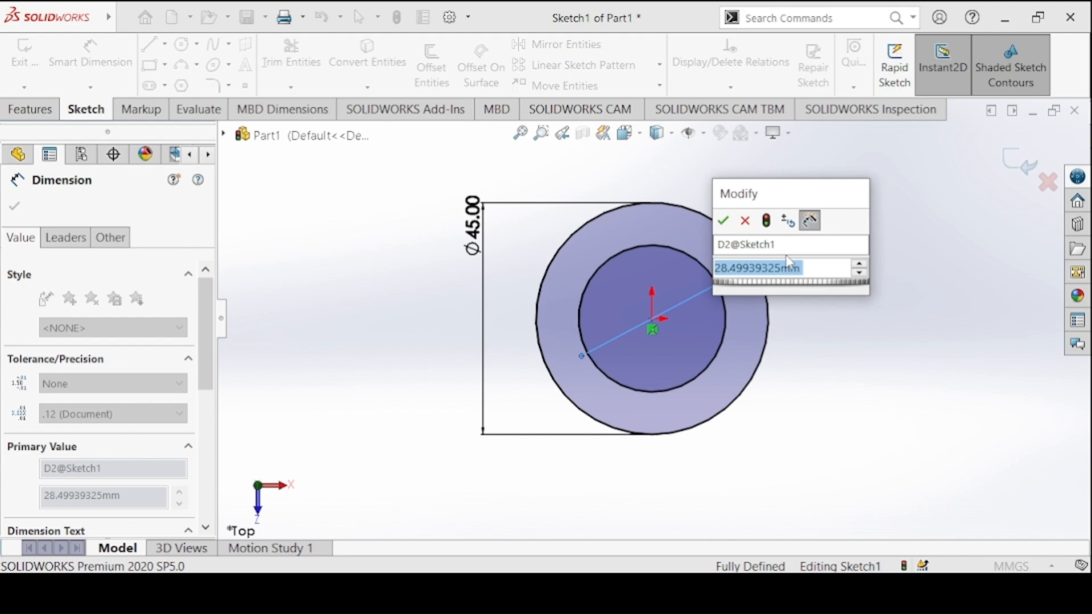
text(30)
key(Return)
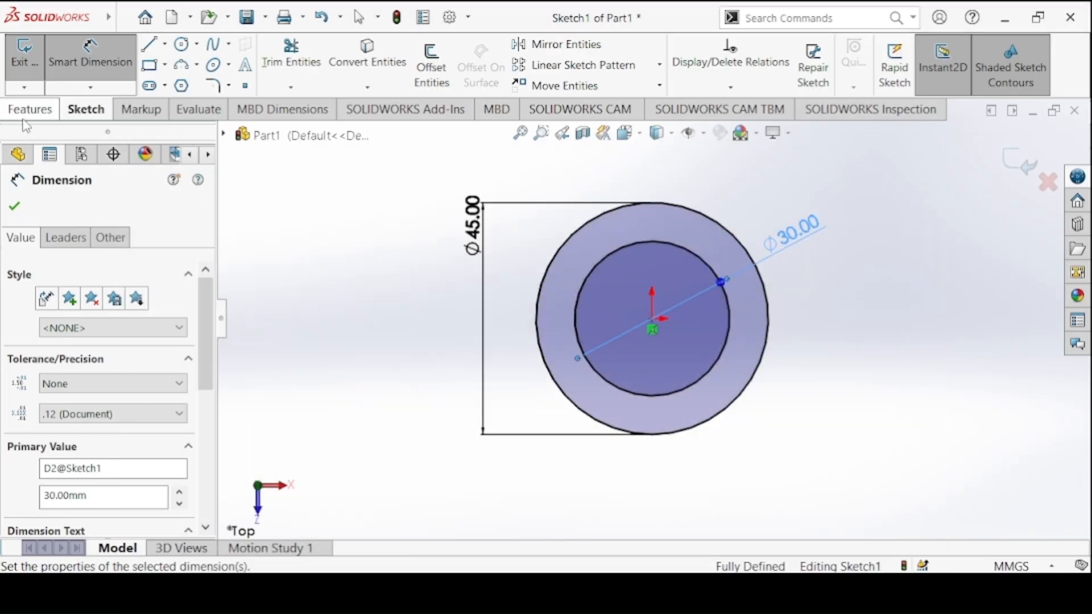
Extrude the ring profile 15 mm as a boss with the Mid Plane end condition.
click(30, 110)
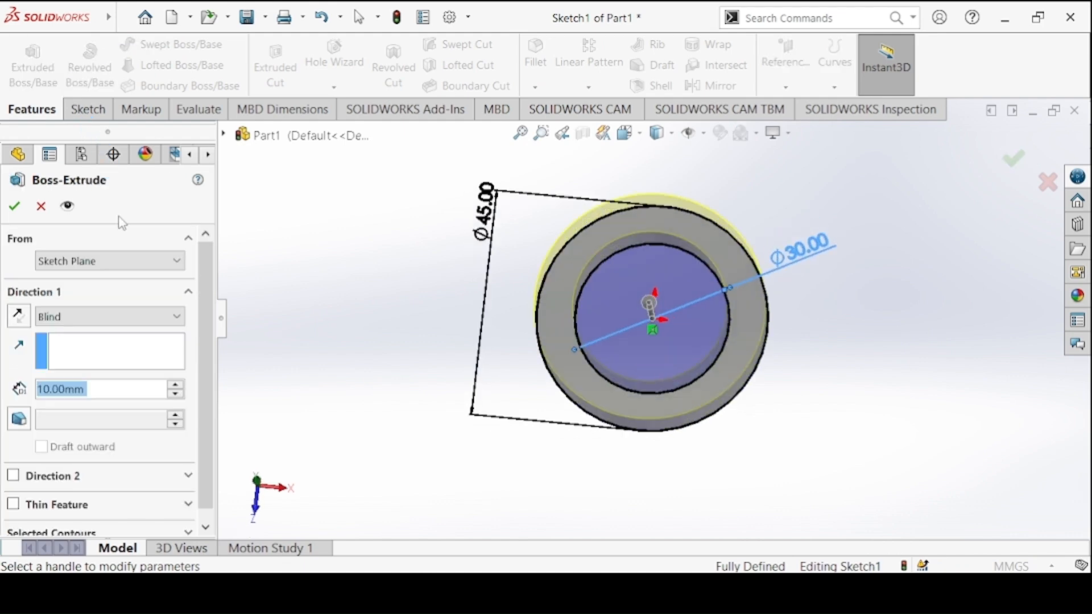
text(15)
key(Return)
click(63, 319)
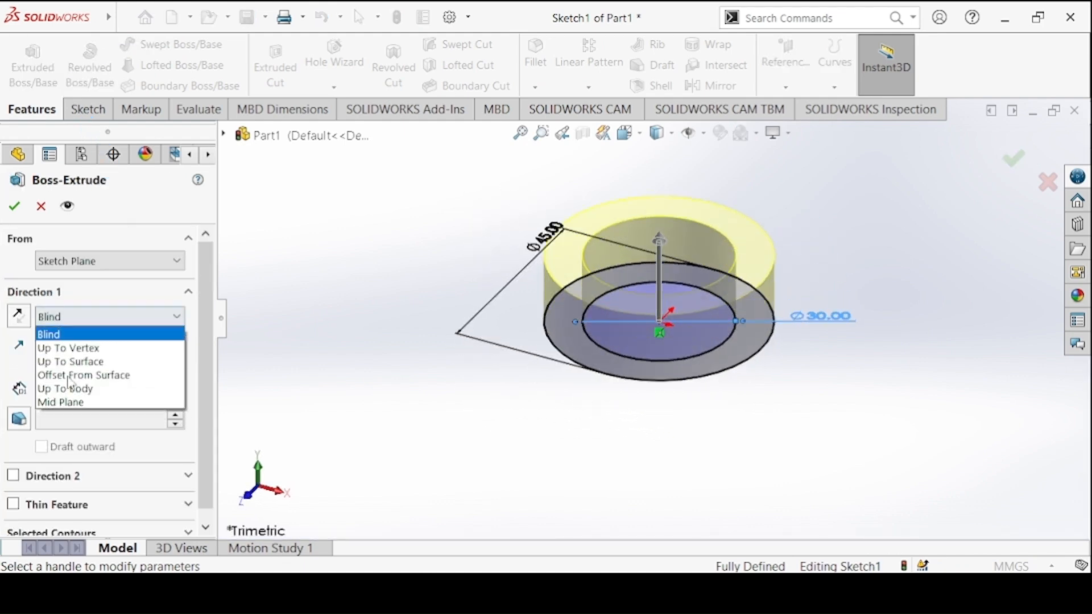
click(62, 402)
click(13, 212)
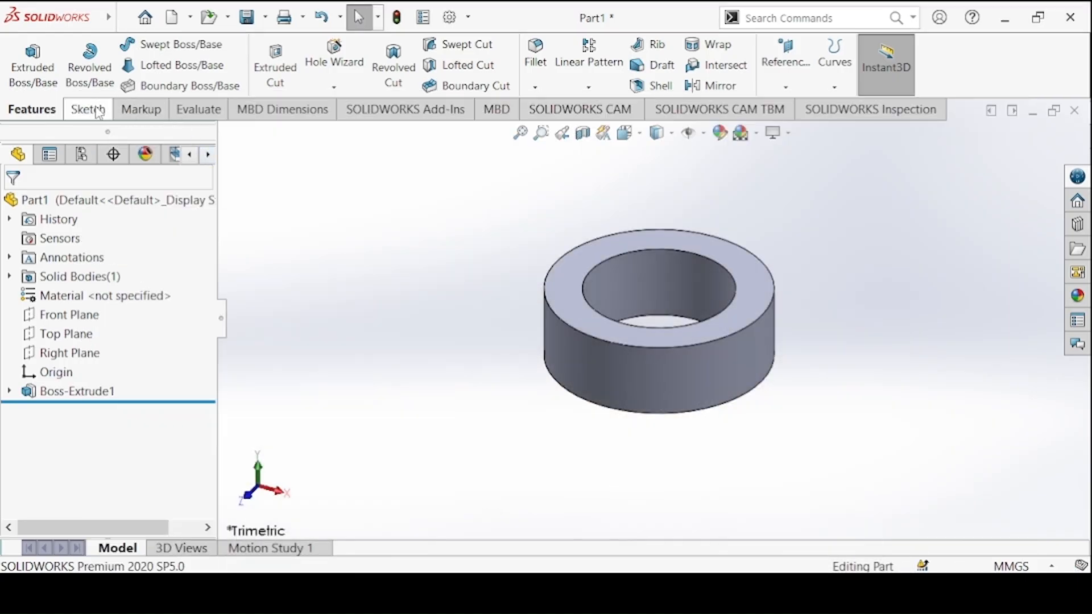
Start a sketch on the Front Plane and draw a circle about 5 mm in diameter centred on the origin.
click(85, 109)
click(22, 64)
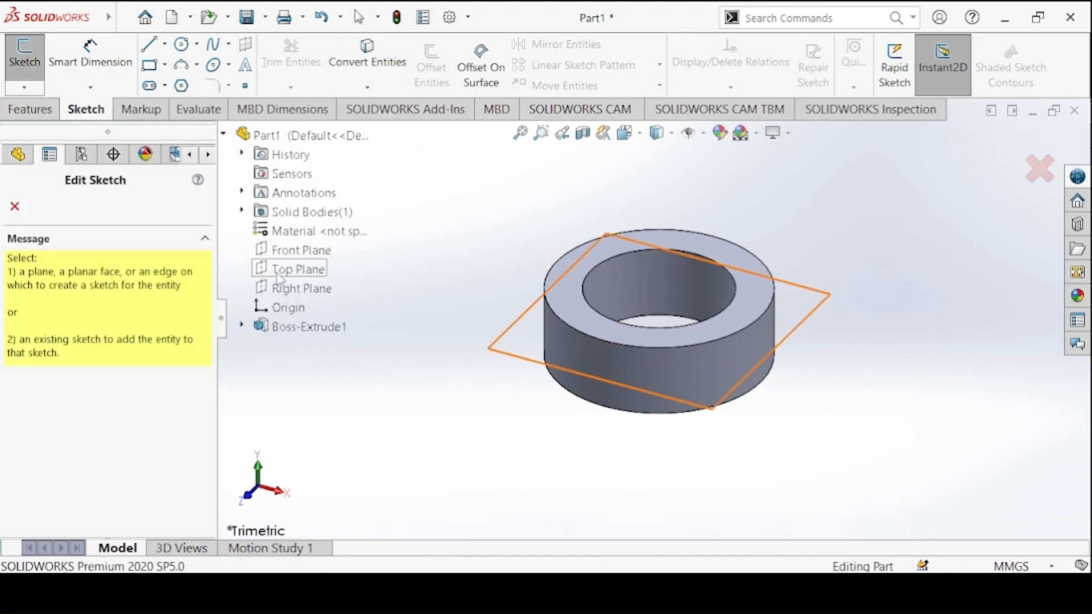
click(284, 251)
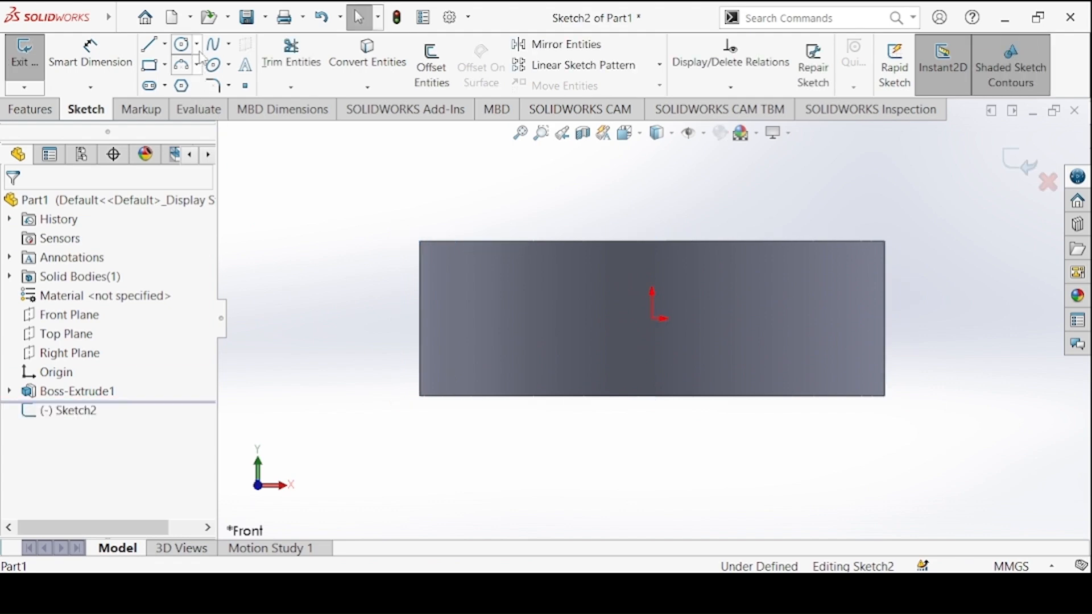
click(183, 45)
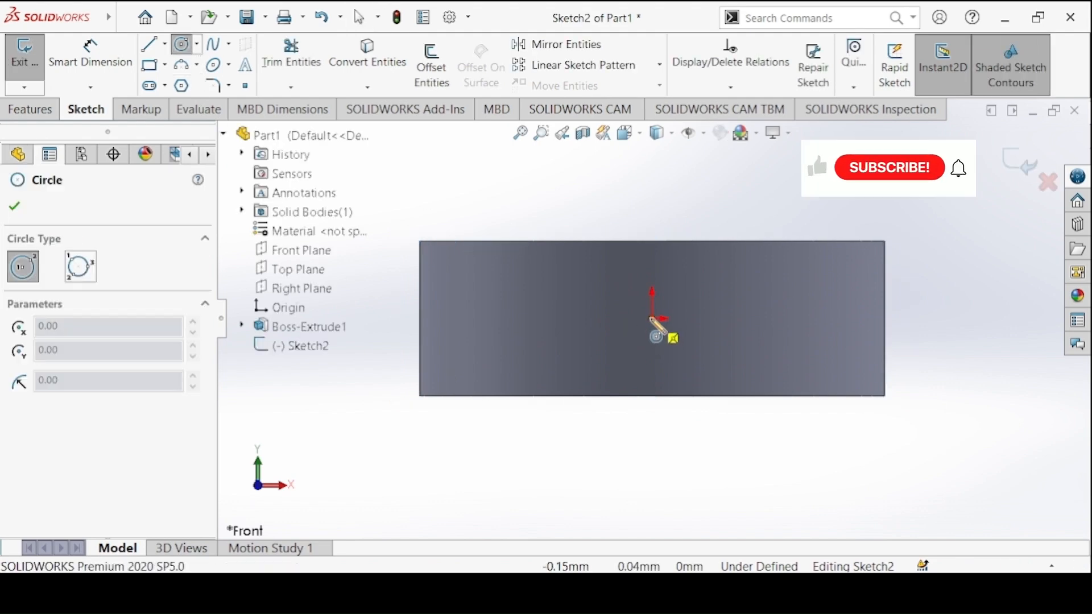
drag(653, 319, 628, 307)
Dimension the small circle's diameter on the Front Plane as 6 mm.
click(117, 51)
click(632, 337)
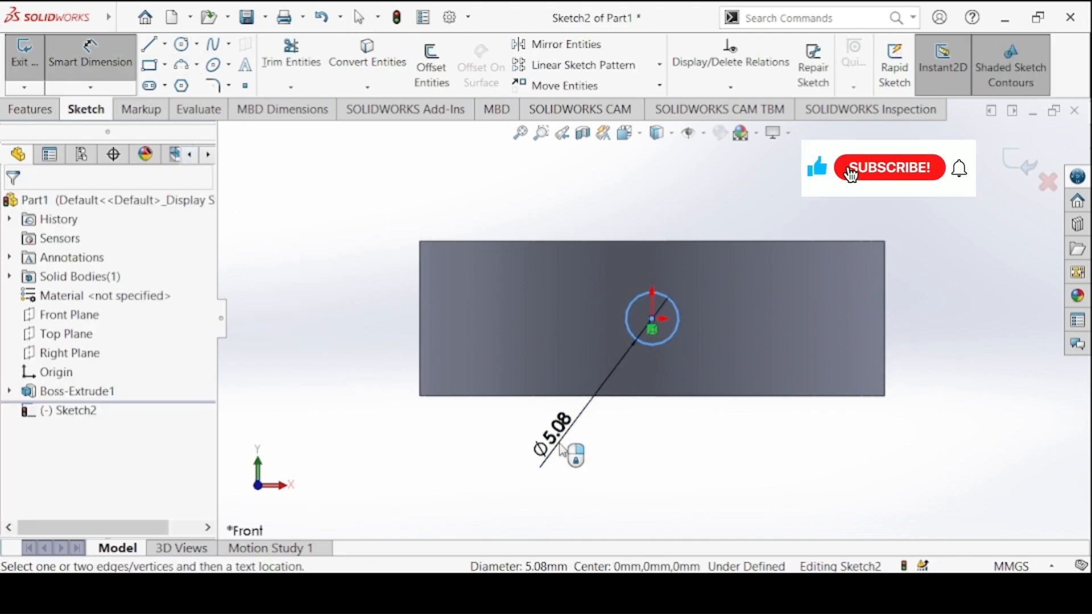
click(560, 444)
text(6)
key(Return)
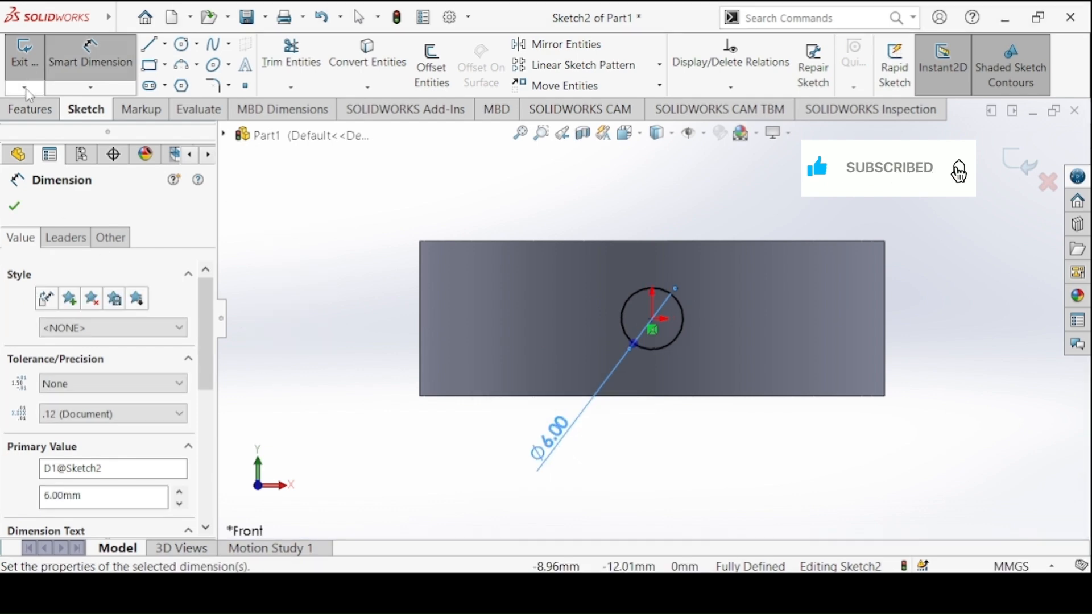
Cut the 6 mm circle through both walls of the ring with an Extruded Cut set to Through All - Both.
click(29, 111)
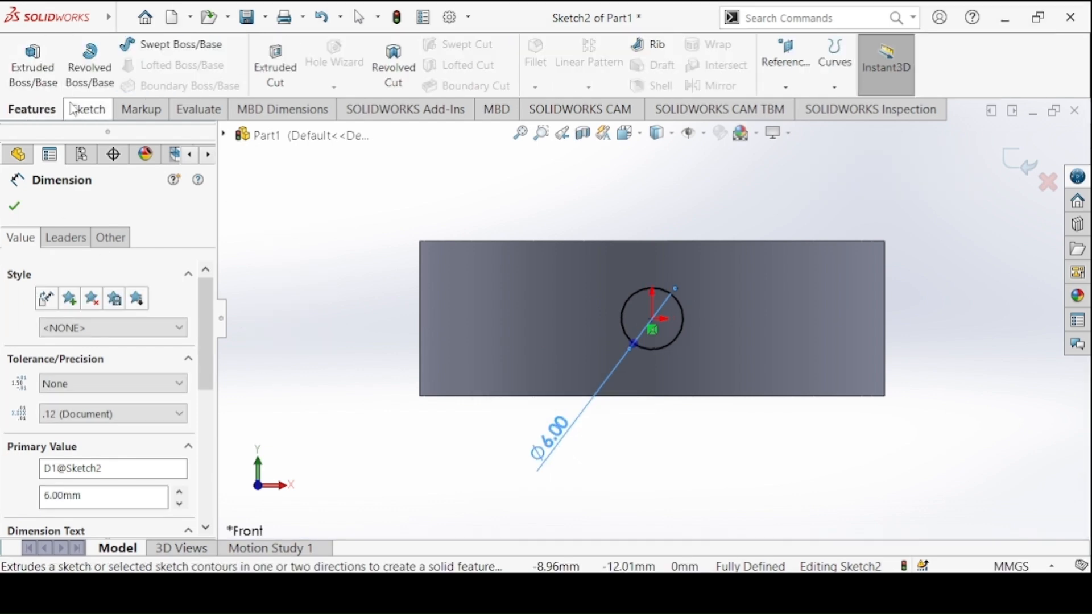
click(275, 67)
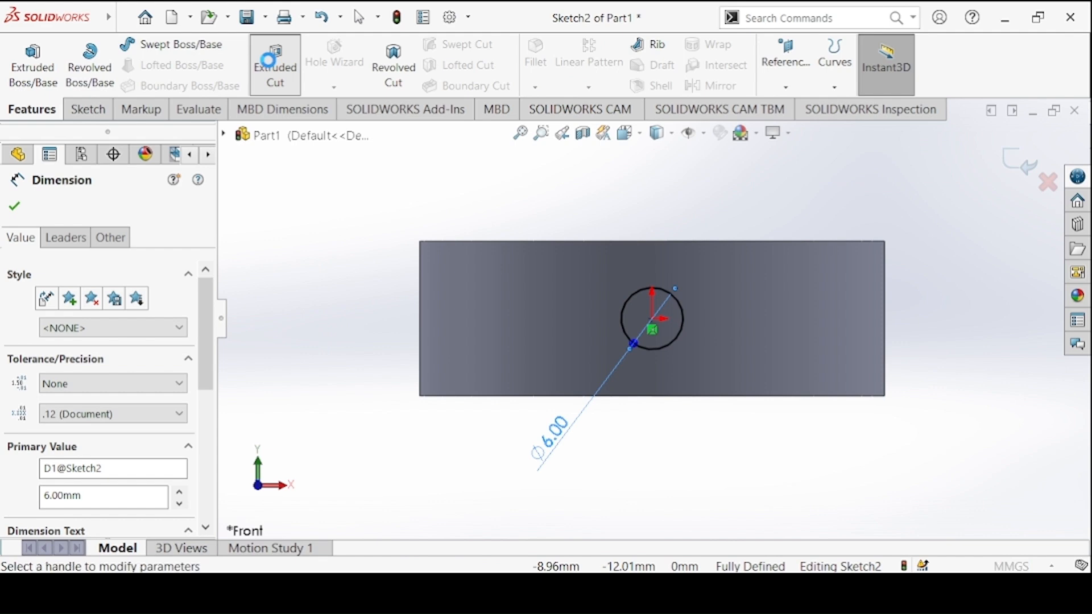
click(71, 317)
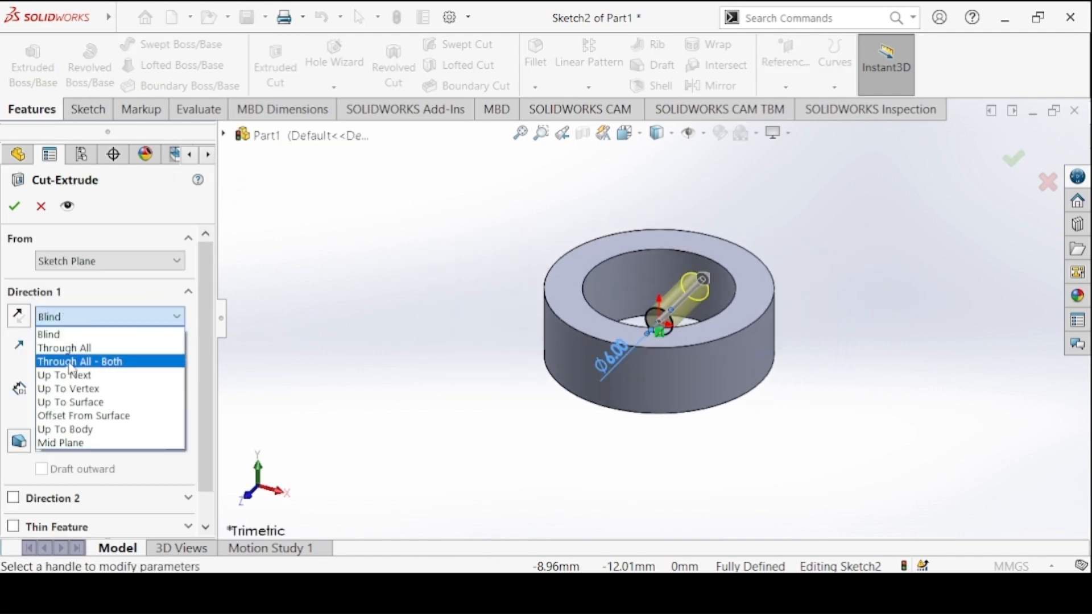
click(71, 367)
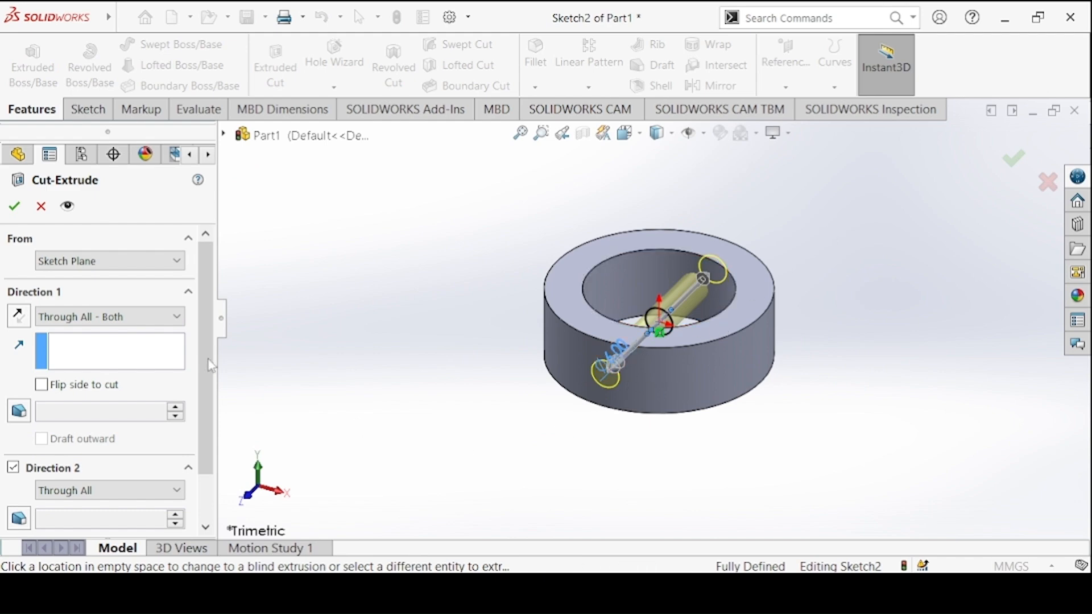
click(15, 207)
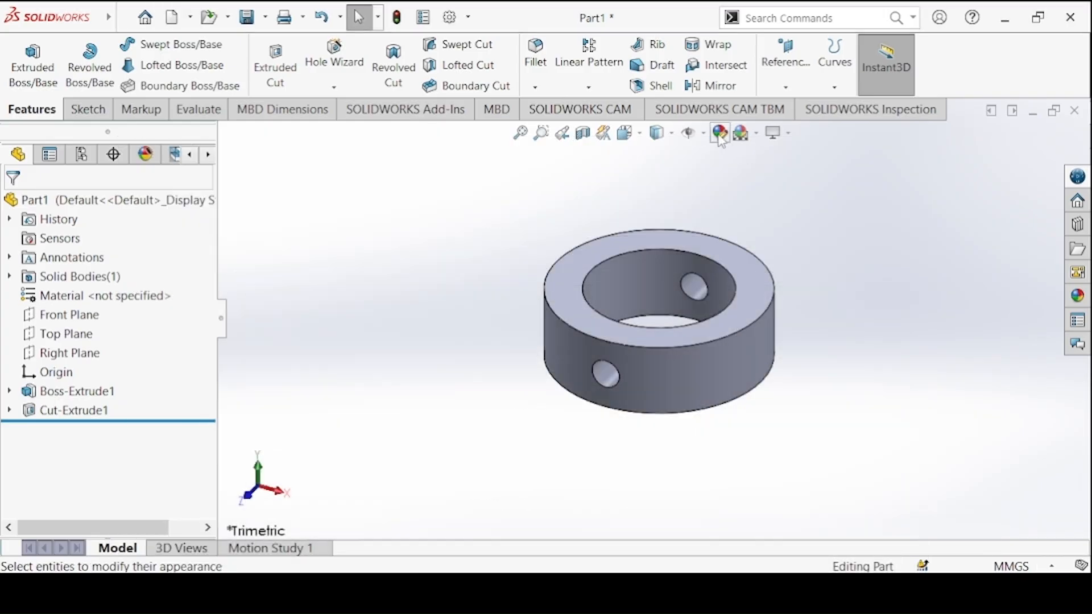
Apply the brushed steel appearance from the Metal > Steel library to the whole part.
click(719, 135)
click(772, 160)
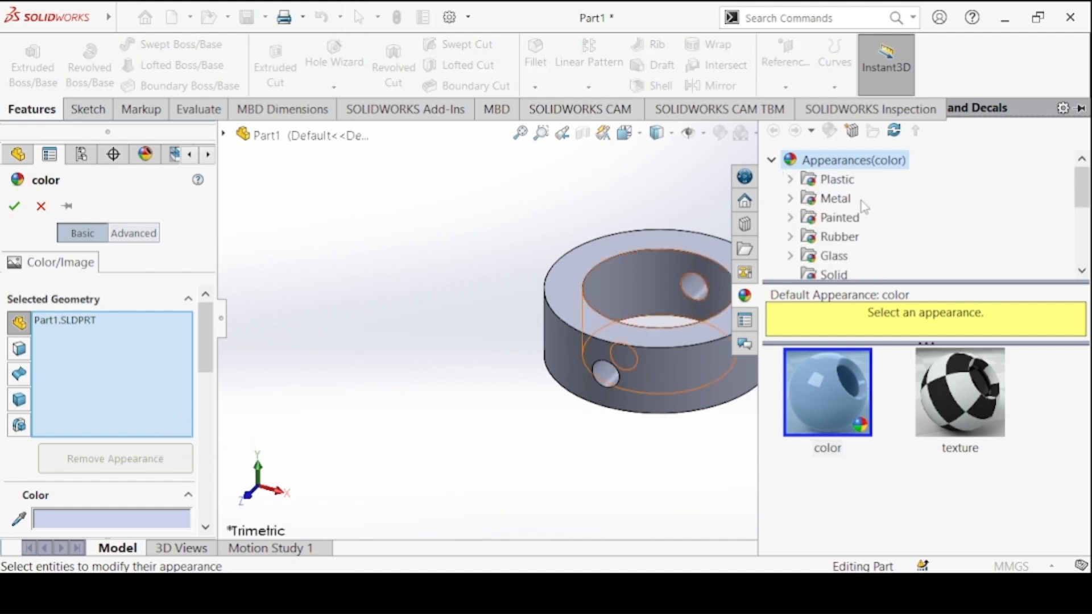
click(786, 198)
click(852, 180)
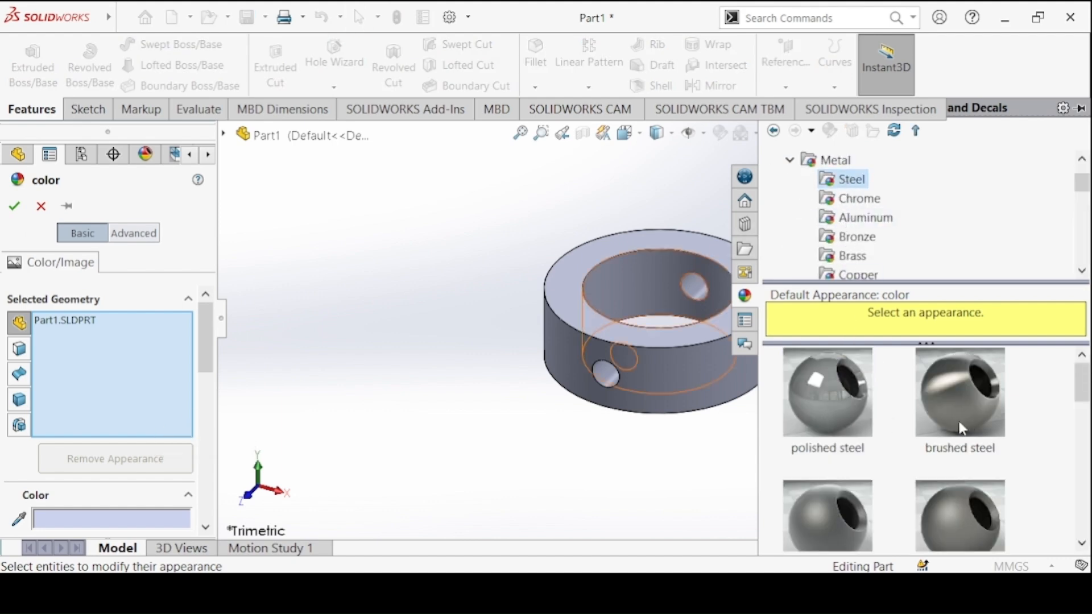
click(961, 427)
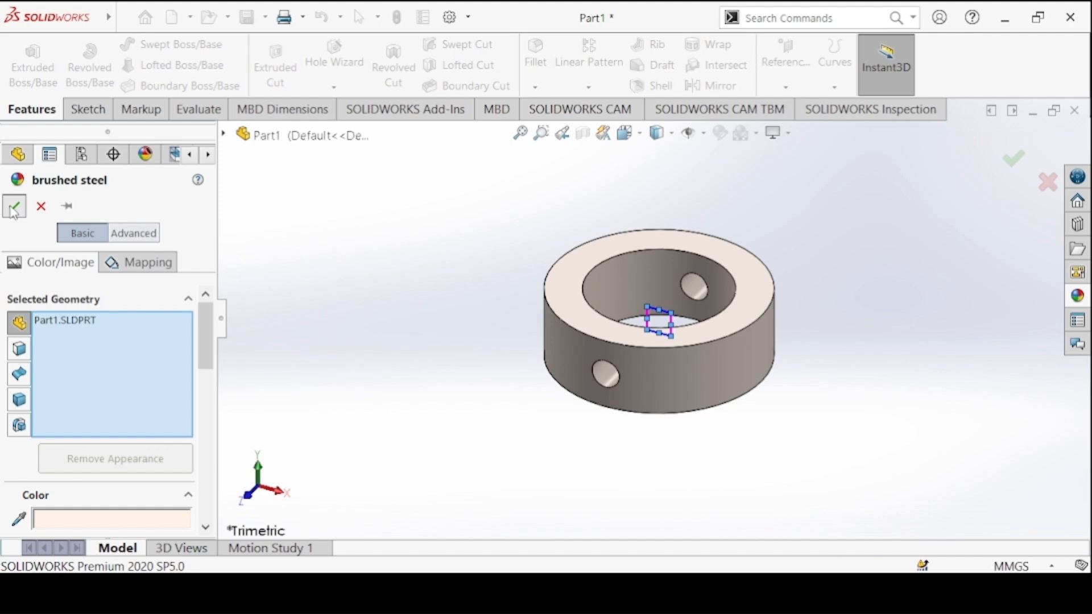
click(14, 207)
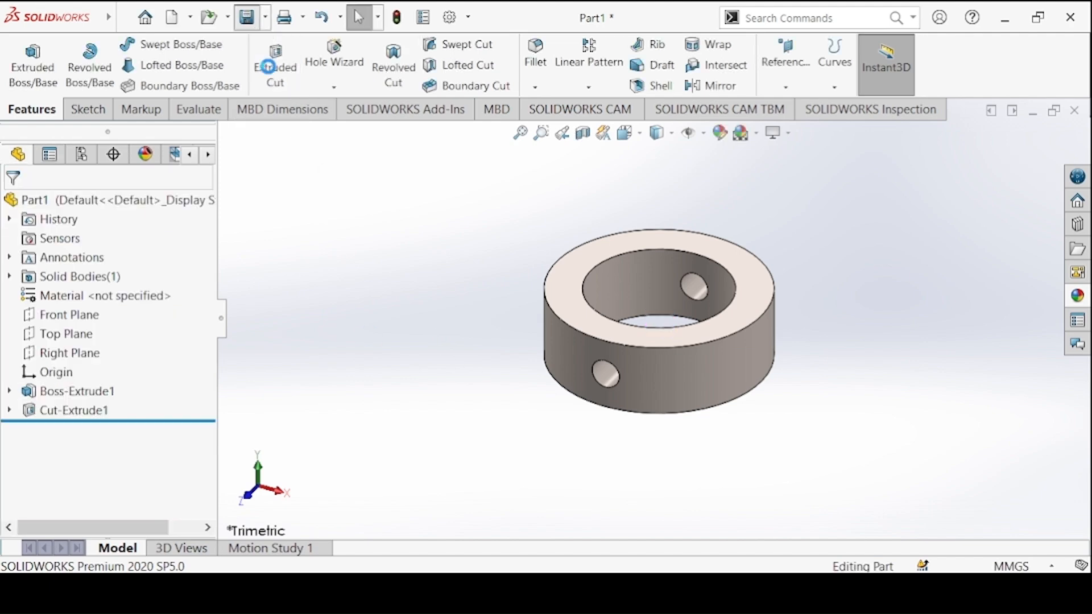
Start saving the part and create a new Desktop folder named KNUCKLE JOINT for it.
key(ctrl+s)
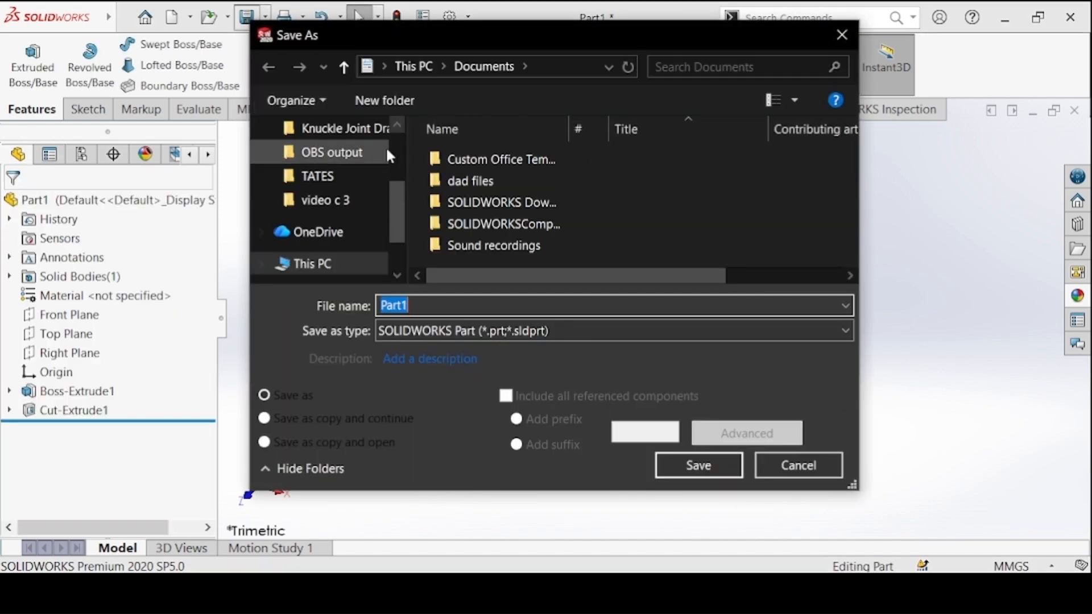
scroll(381, 159, up, 5)
click(322, 167)
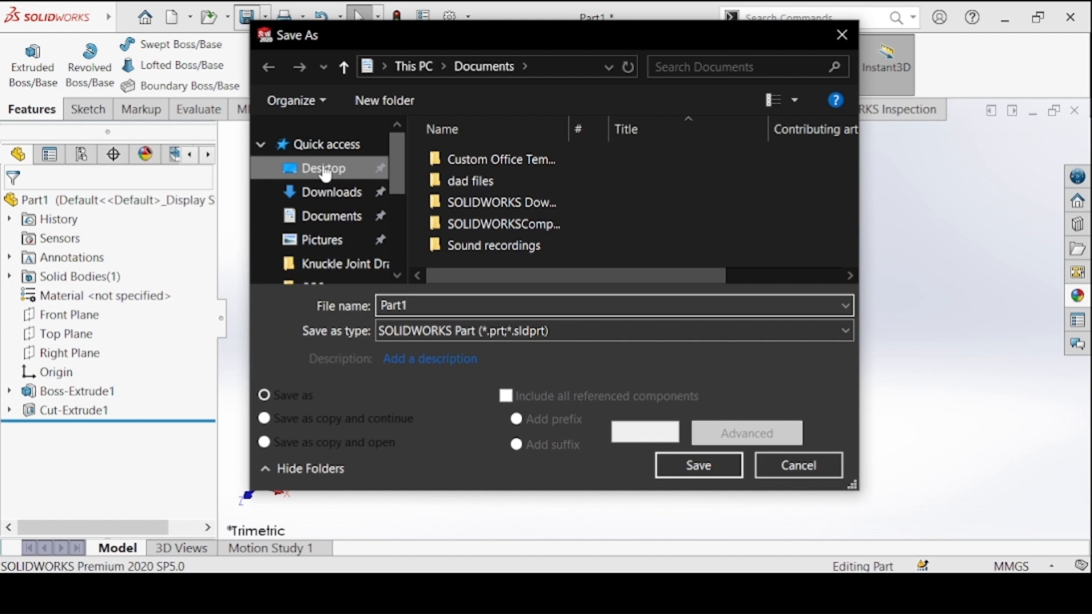
click(392, 102)
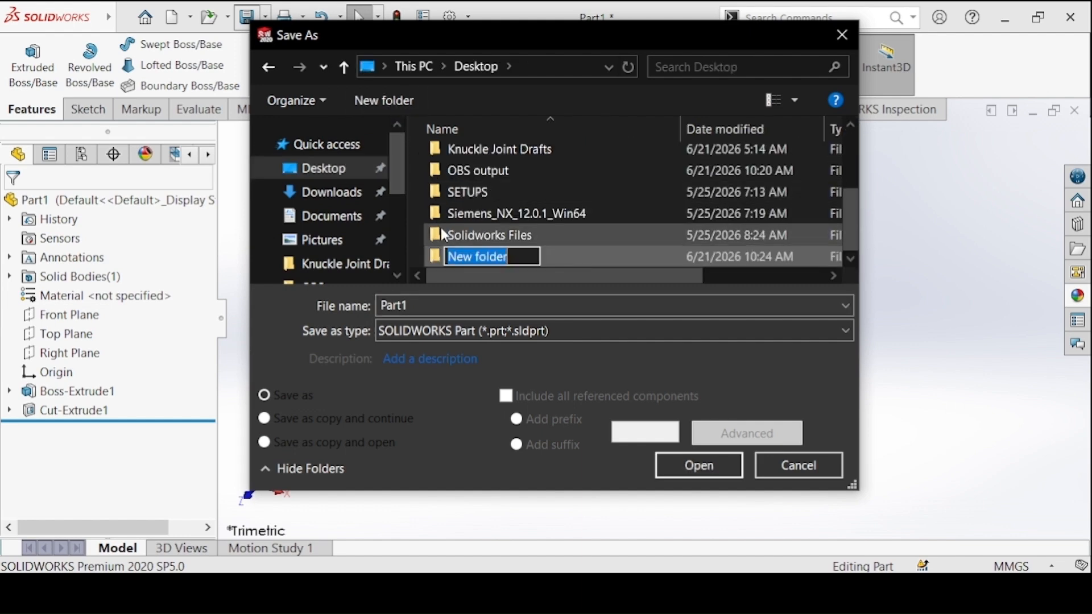
text(K)
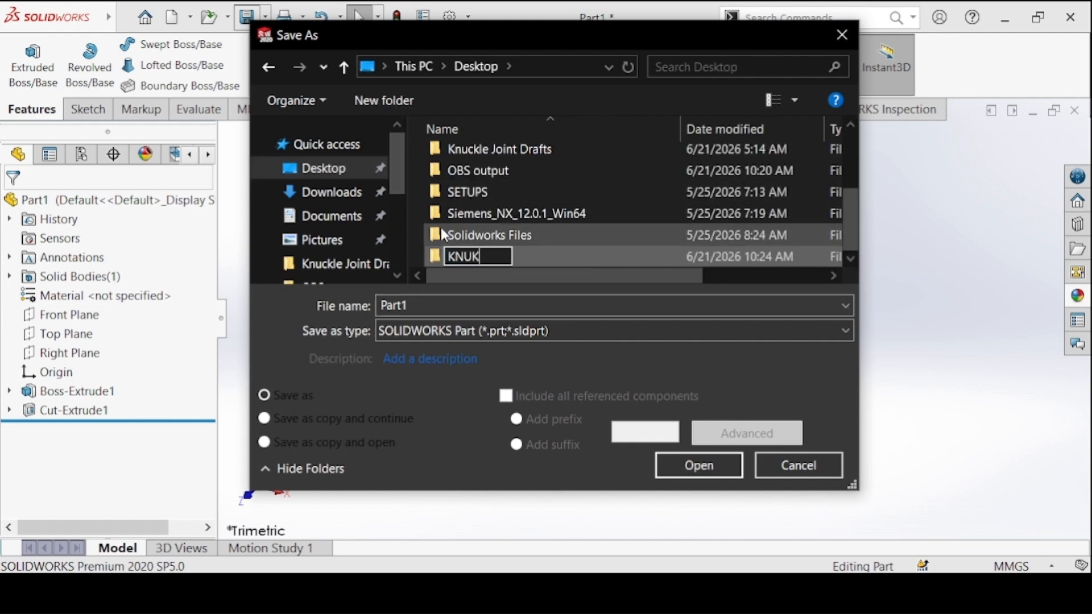
text(NUCKLE JOINT)
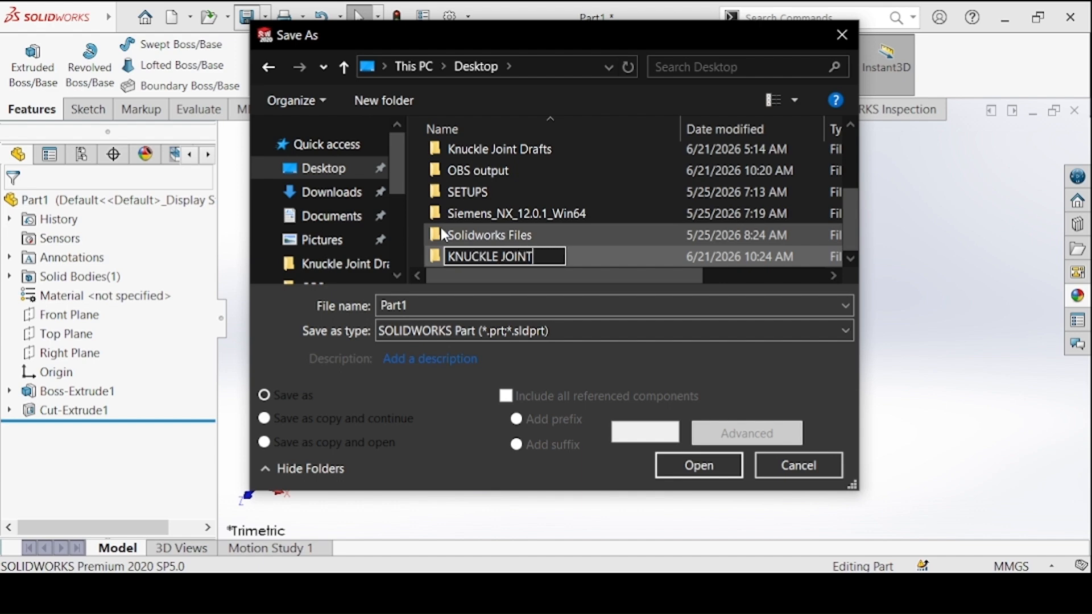
key(Return)
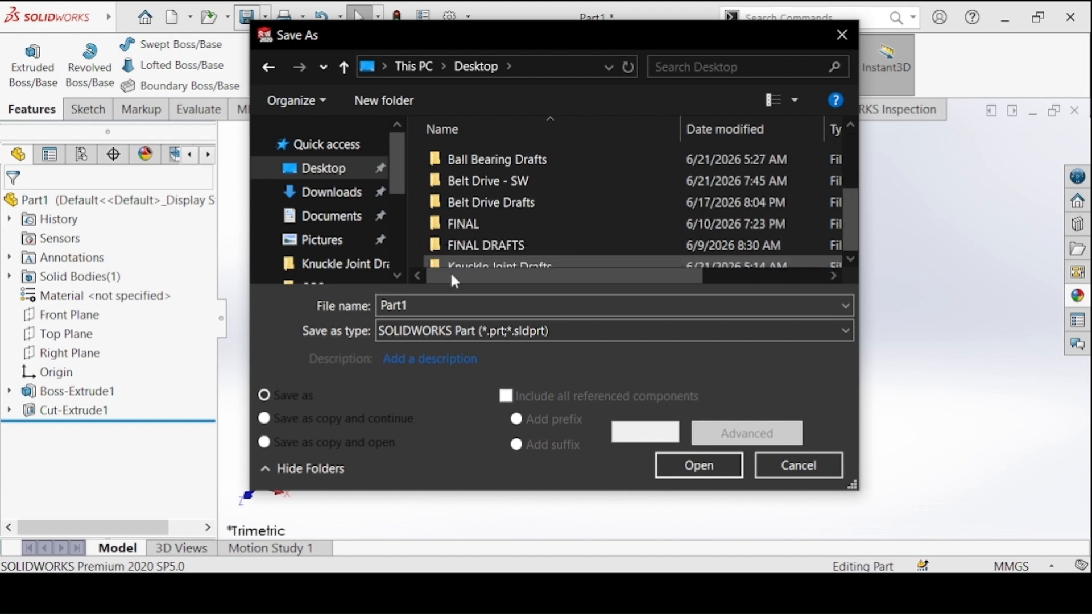
Save the part as Collar in the KNUCKLE JOINT folder on the Desktop.
double_click(479, 257)
double_click(417, 297)
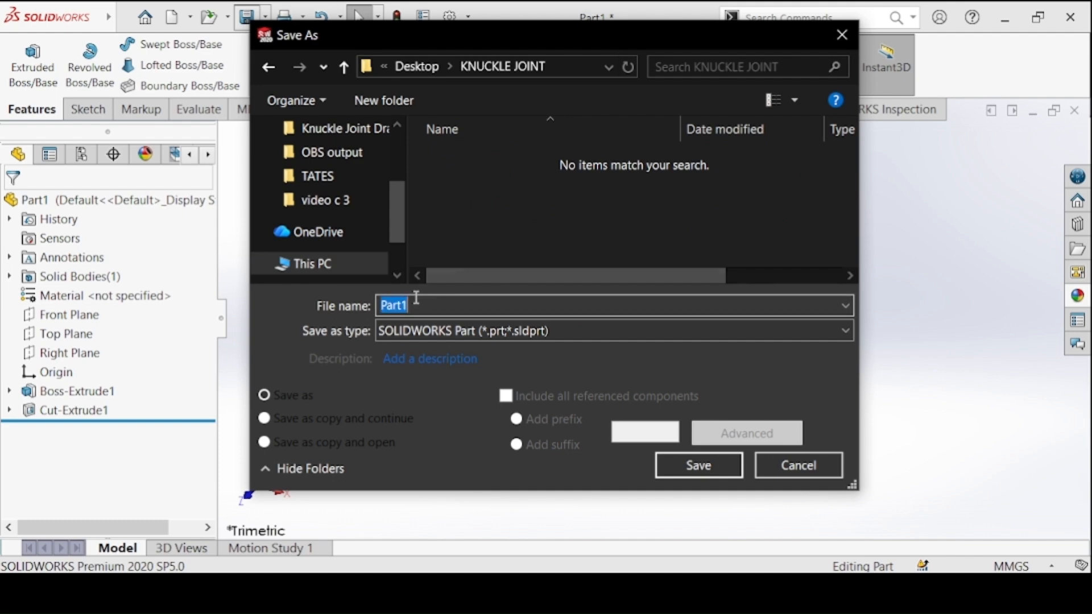
text(Collar)
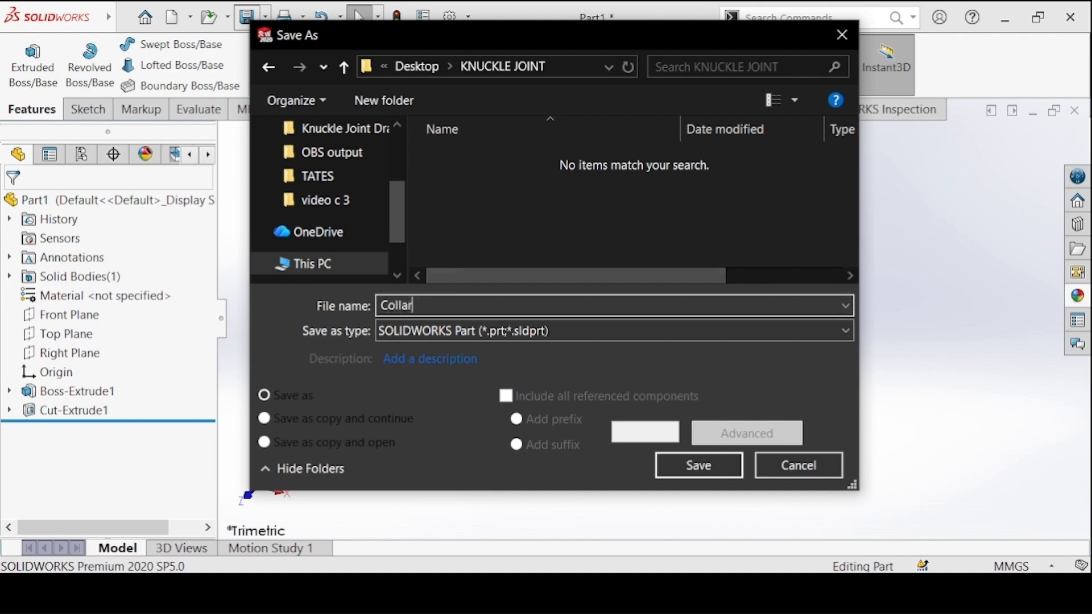
click(702, 475)
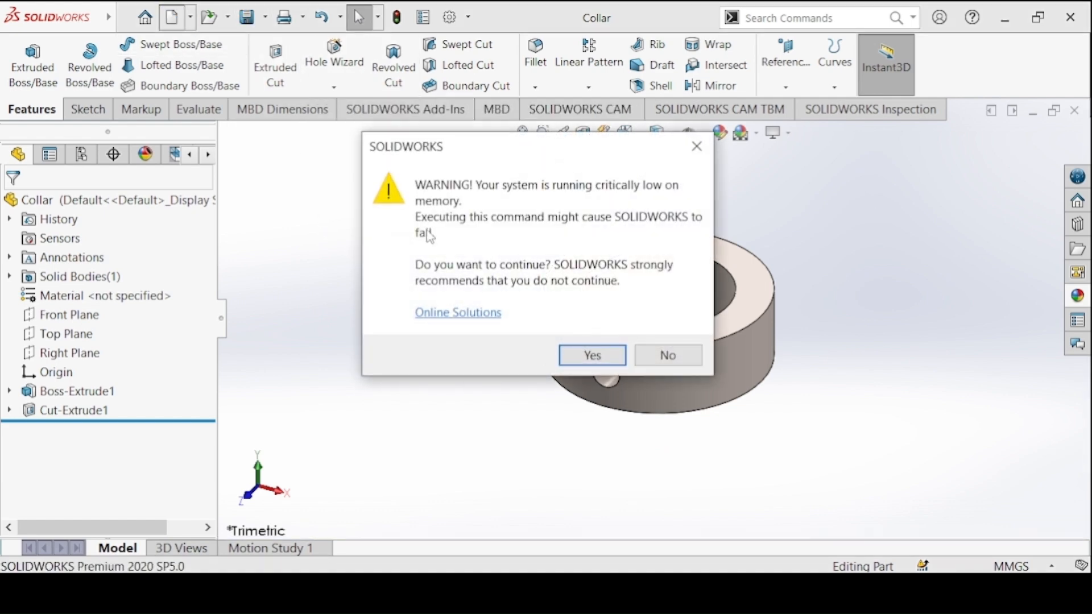
Create a new part document and close the Collar part's window.
click(593, 355)
click(660, 447)
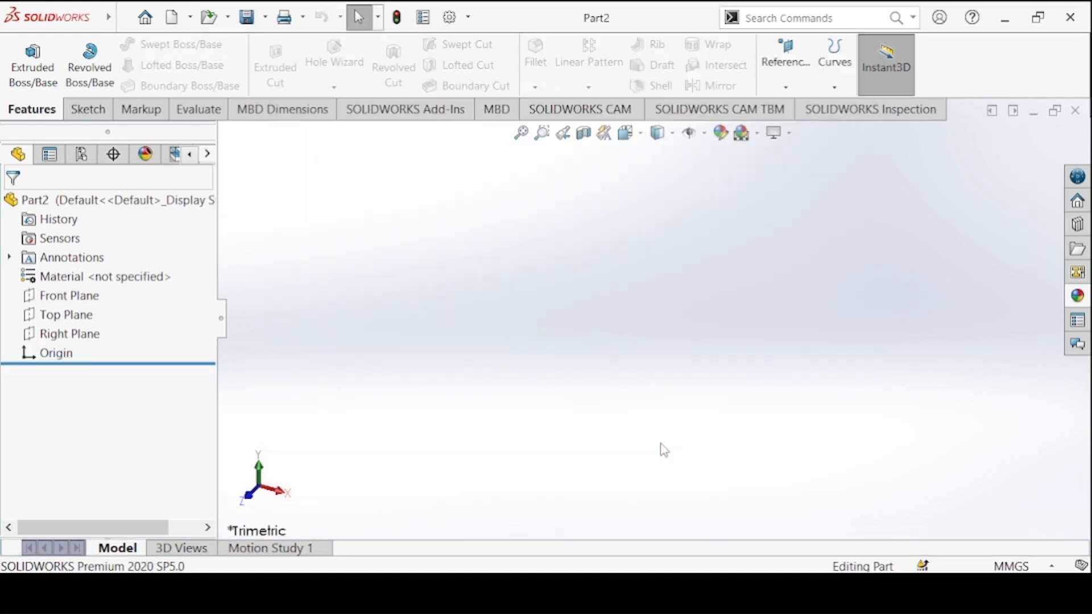
mouse_move(455, 557)
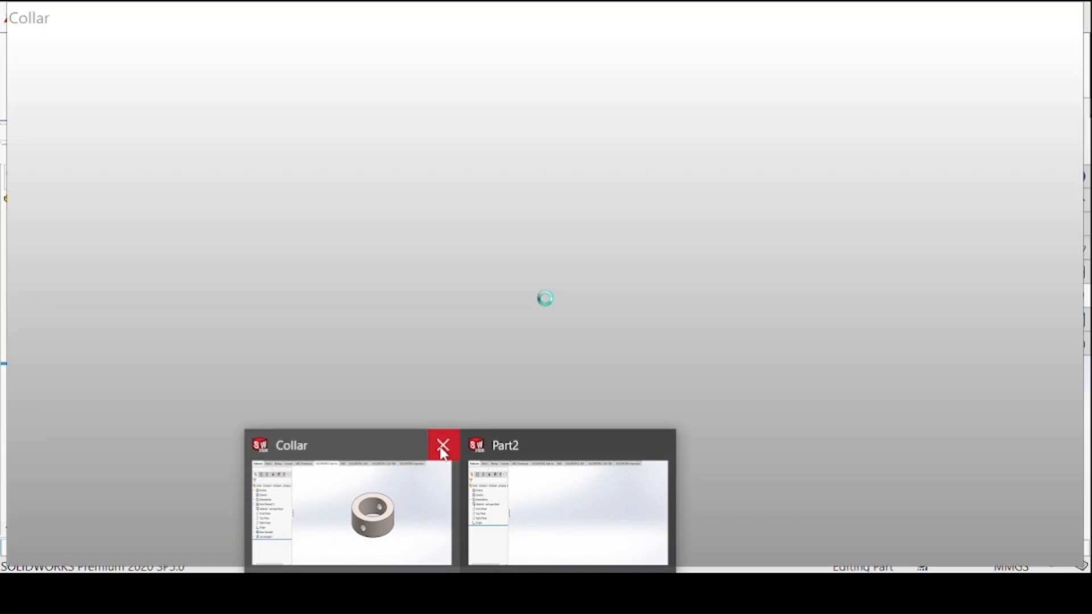
click(442, 447)
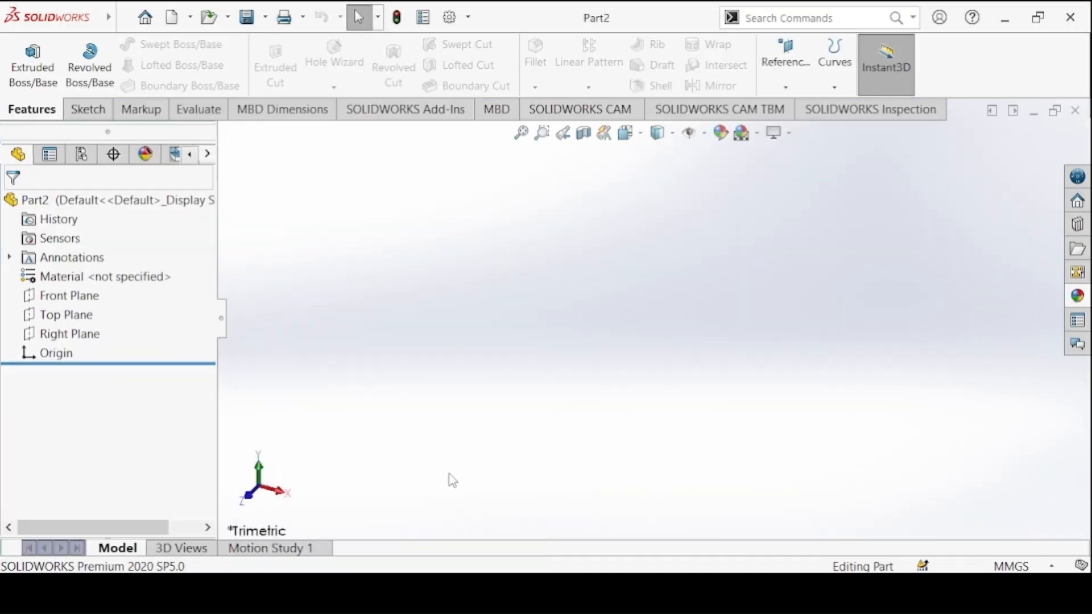
Consult the Taper Pin drawing and sketch a horizontal construction line about 127 mm long leftward from the origin on the Front Plane.
click(493, 591)
key(Right)
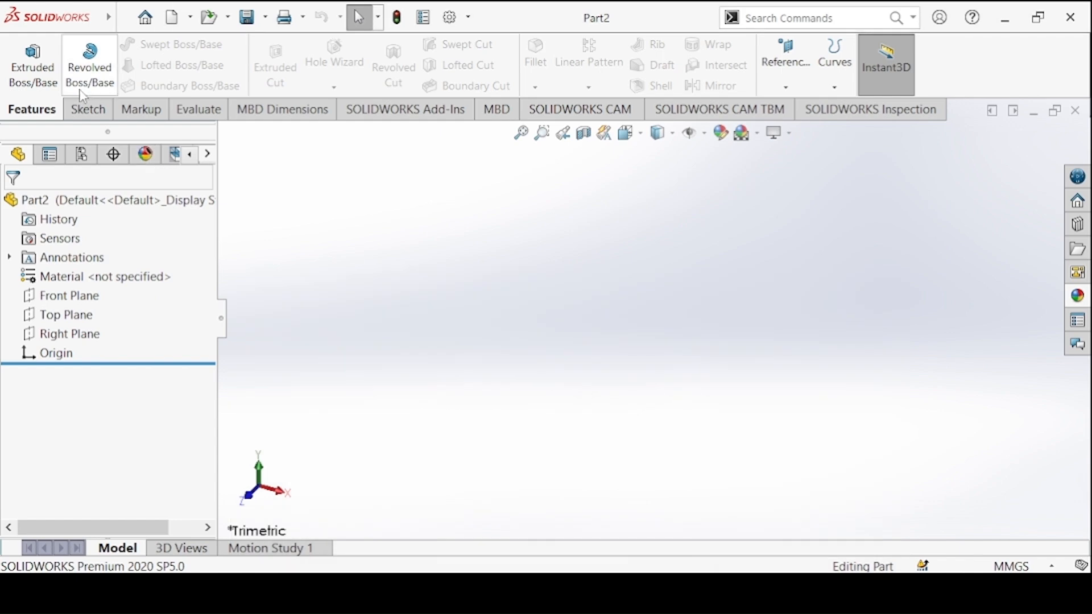
click(85, 109)
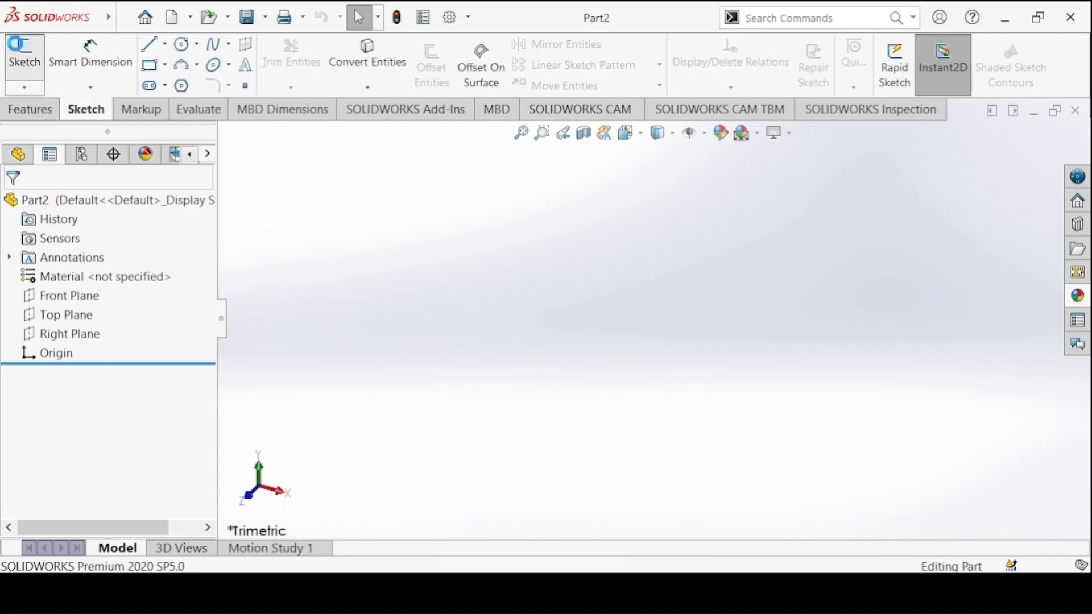
click(24, 56)
click(494, 221)
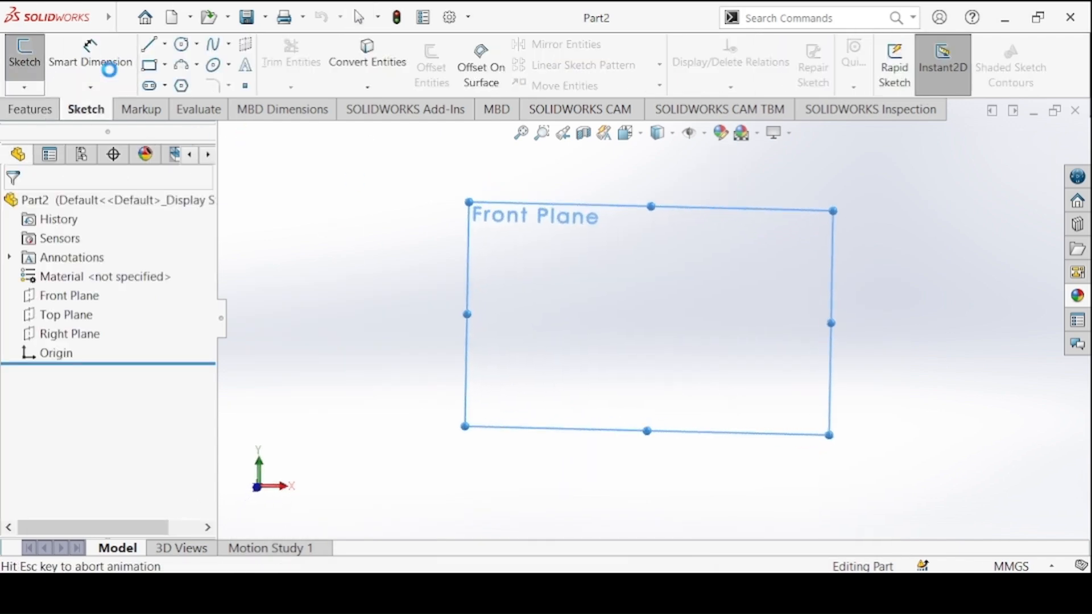
key(l)
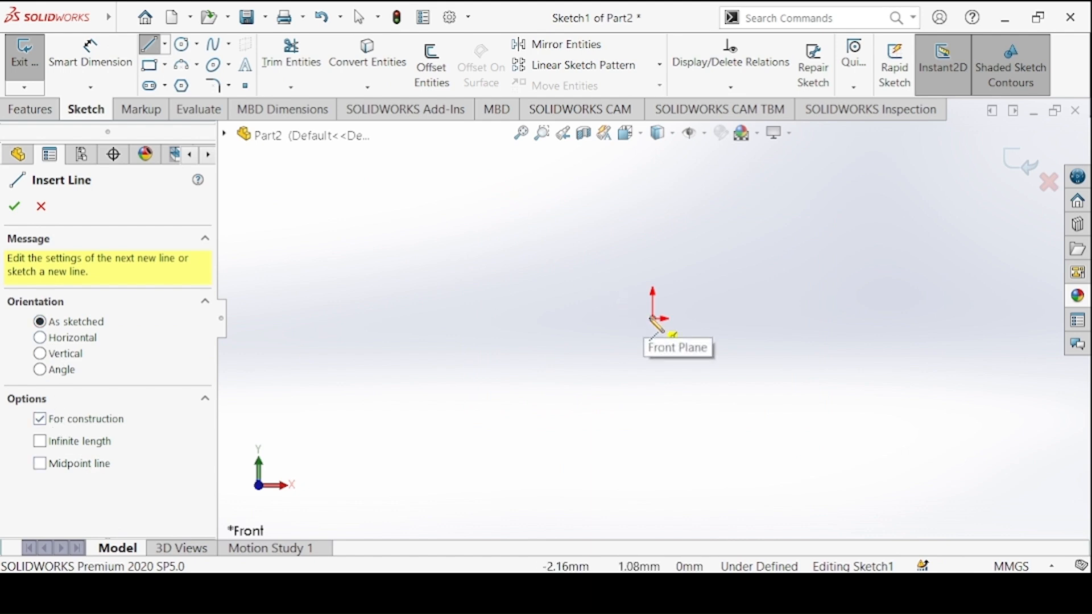
click(653, 319)
click(421, 319)
key(Escape)
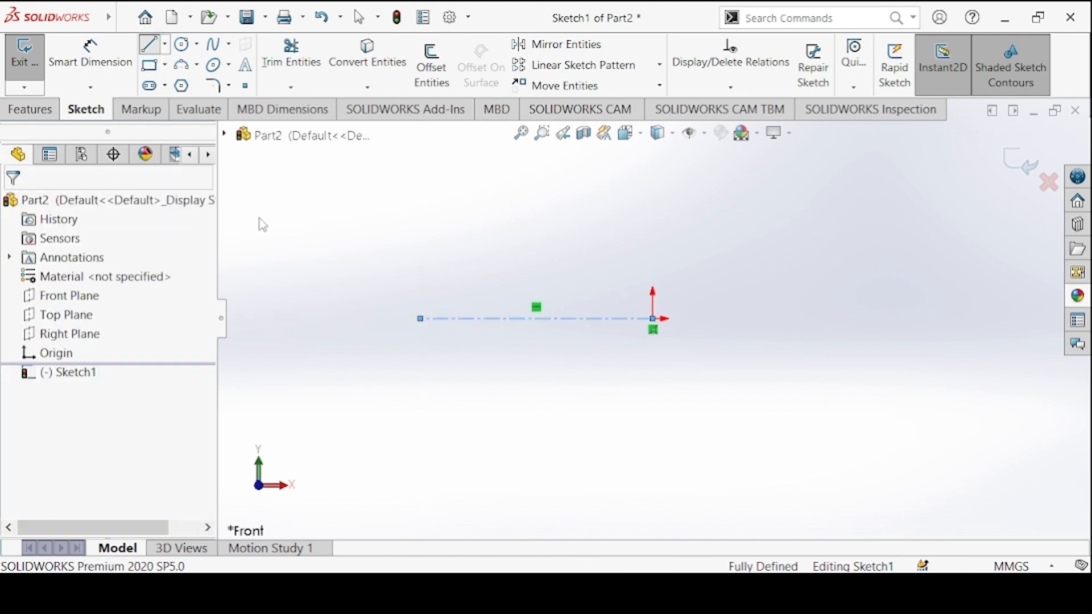
Sketch the pin's half profile above the centreline with a vertical left edge, a top edge sloping down rightward and a shorter right edge at the origin.
click(421, 319)
click(421, 248)
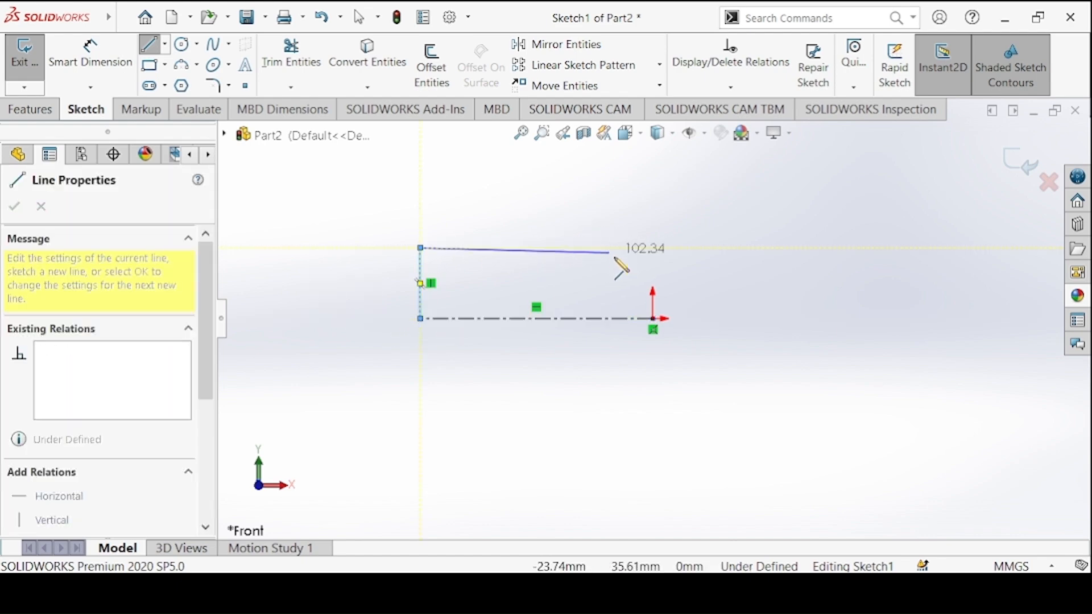
click(653, 278)
click(653, 319)
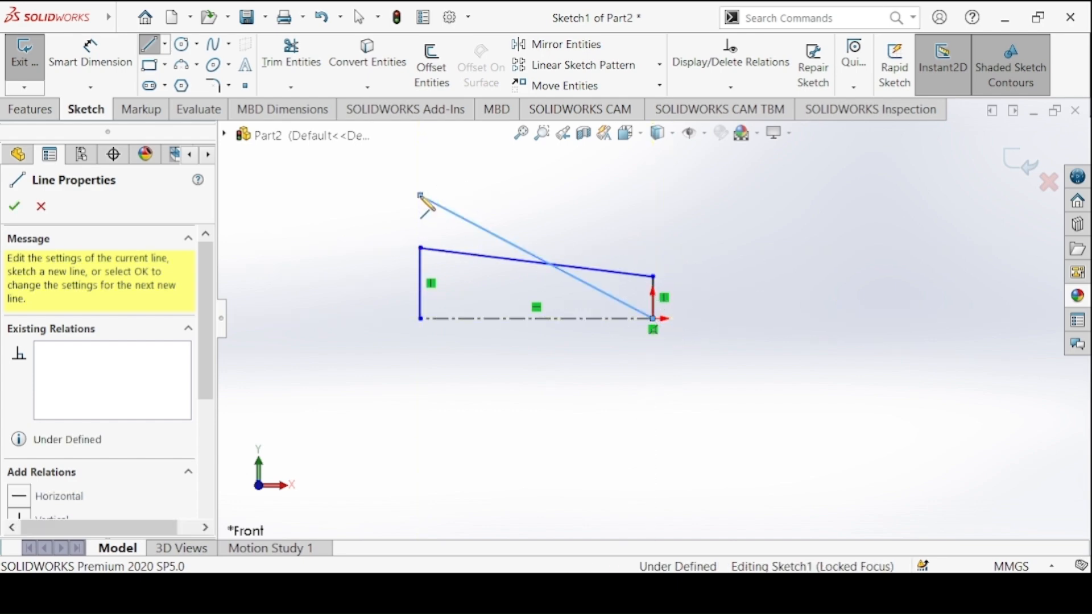
key(Escape)
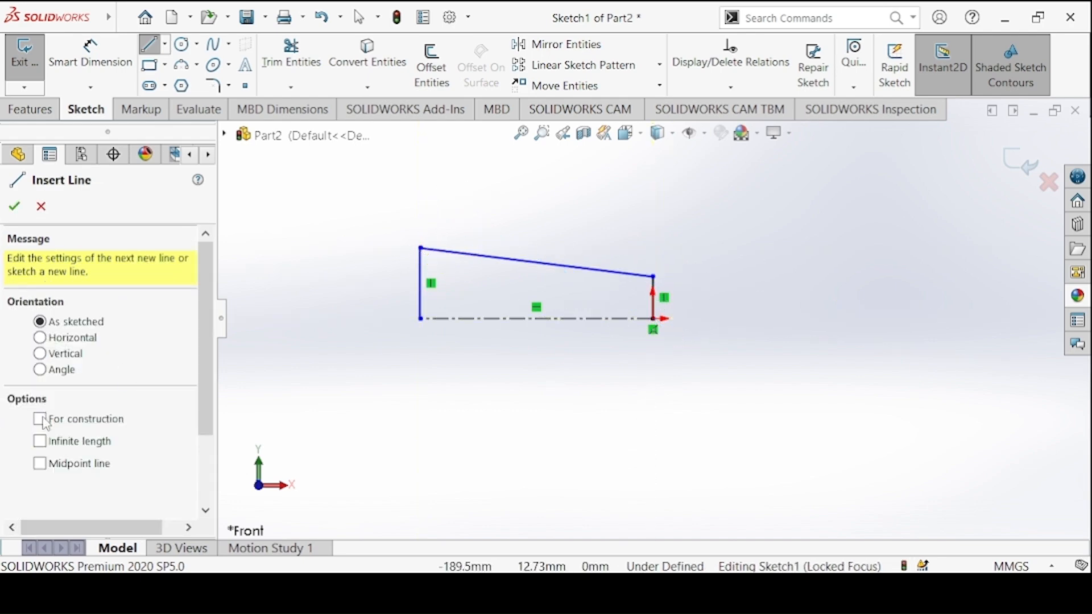
Add a horizontal construction line about 139 mm long from the profile's upper-left corner and set its angle to the sloped edge to 0.5°.
click(421, 249)
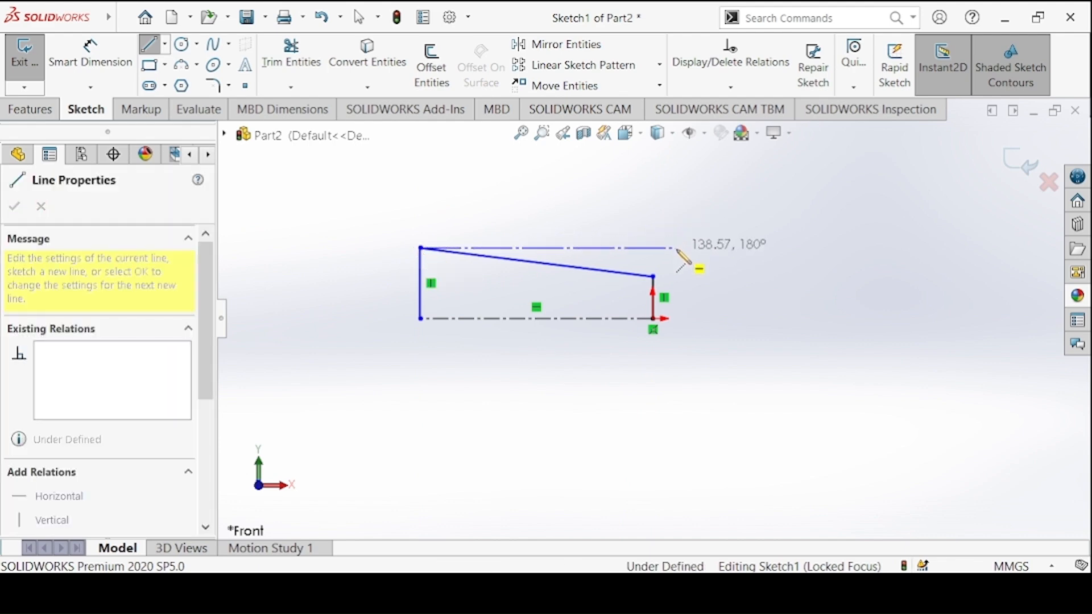
click(676, 248)
click(89, 57)
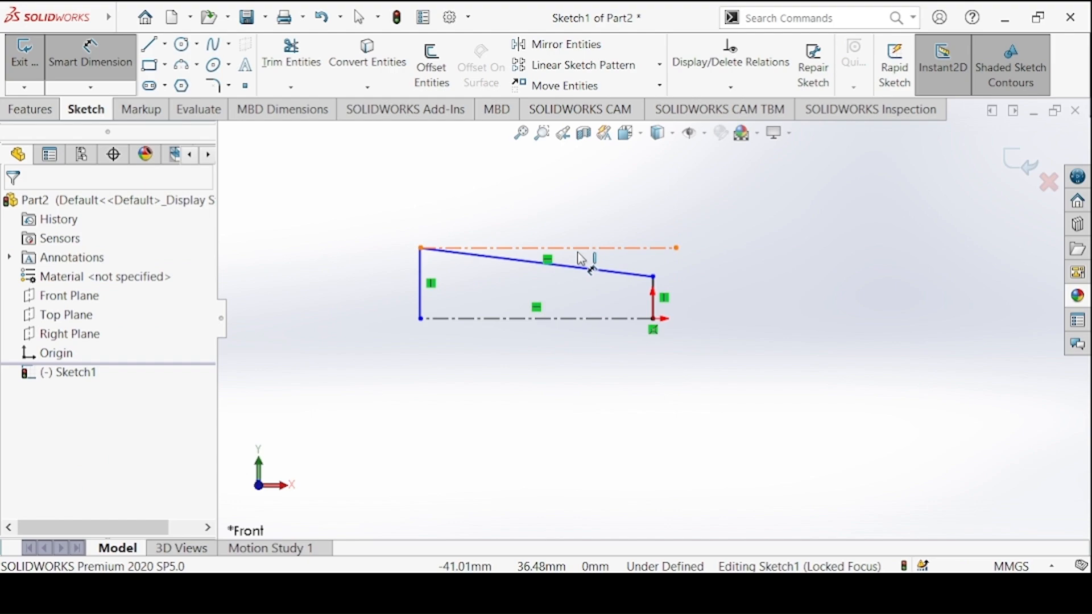
click(587, 250)
click(589, 270)
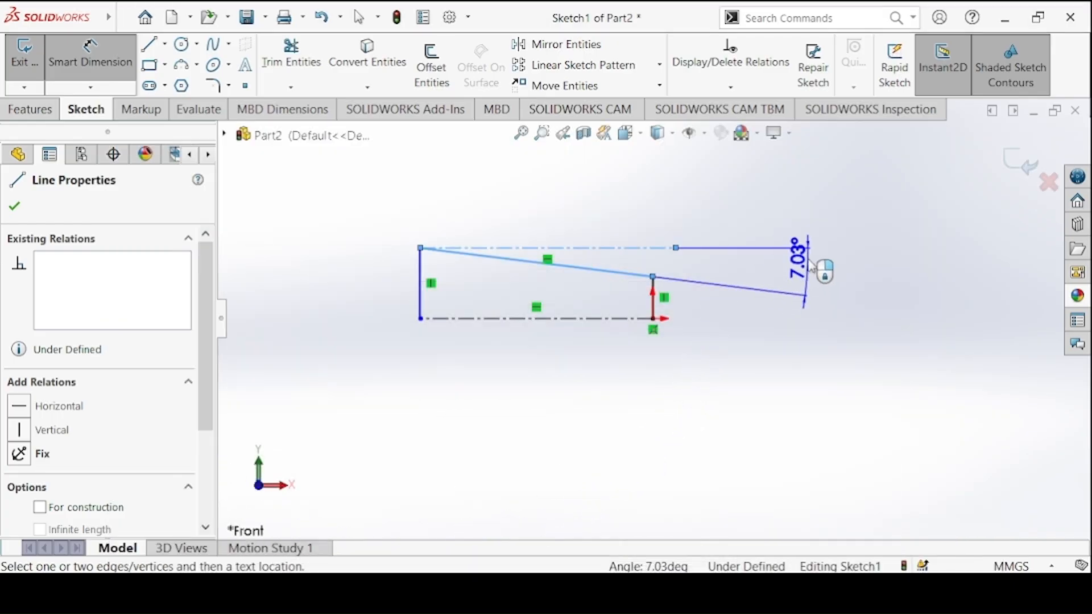
click(824, 268)
text(0.5)
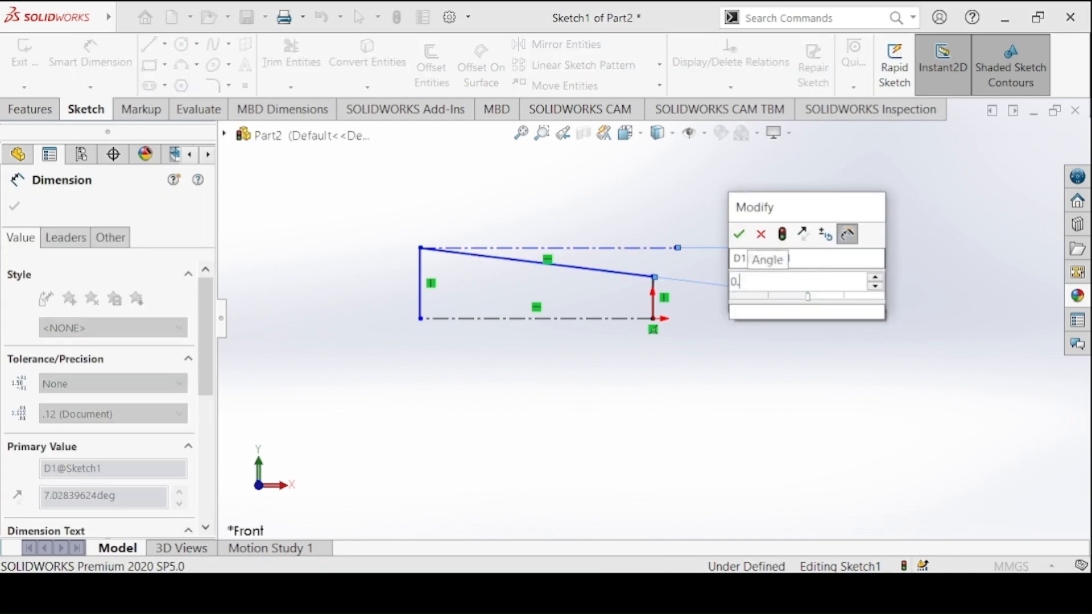
key(Return)
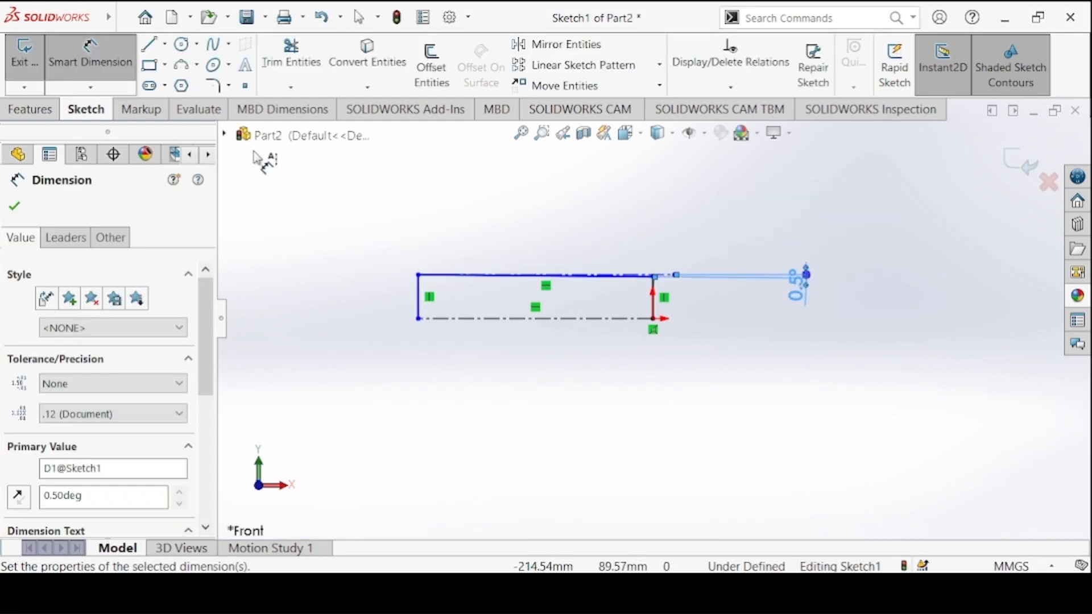
Check the Taper Pin drawing and set the length of the pin's horizontal centreline to 45 mm.
click(298, 593)
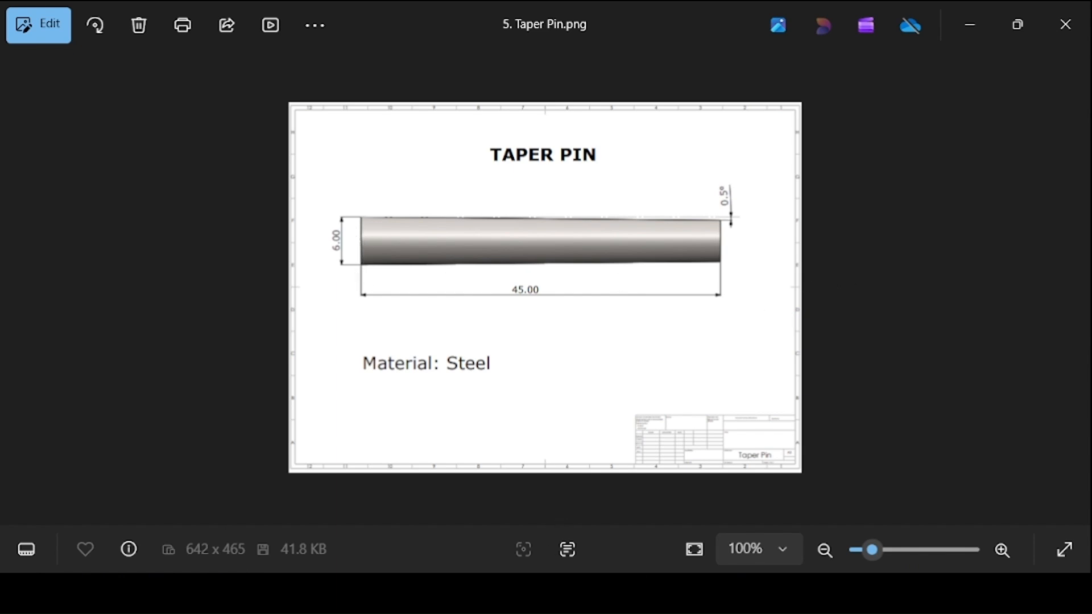
click(608, 593)
click(494, 319)
click(495, 350)
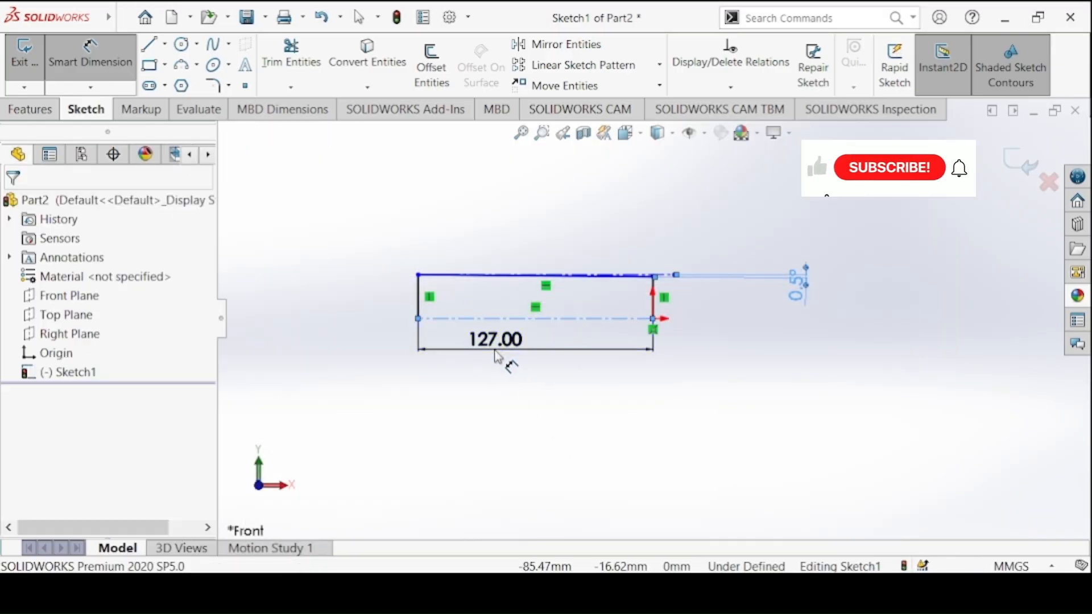
text(45)
key(Return)
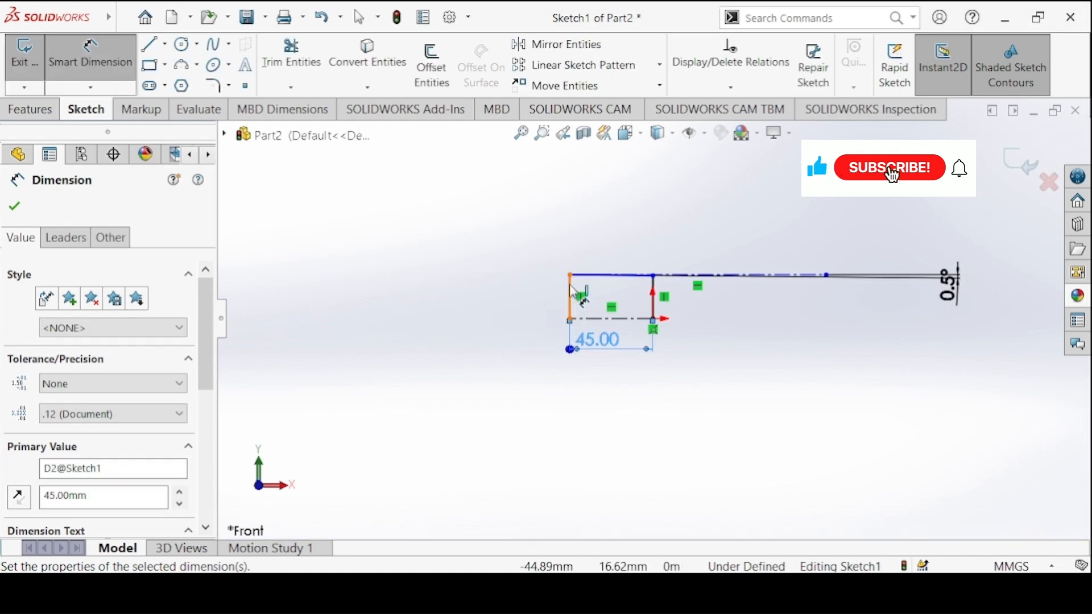
Dimension the pin's larger end as a 6 mm diameter across the centreline and check the sketch against the Taper Pin drawing.
click(570, 275)
click(584, 318)
click(470, 347)
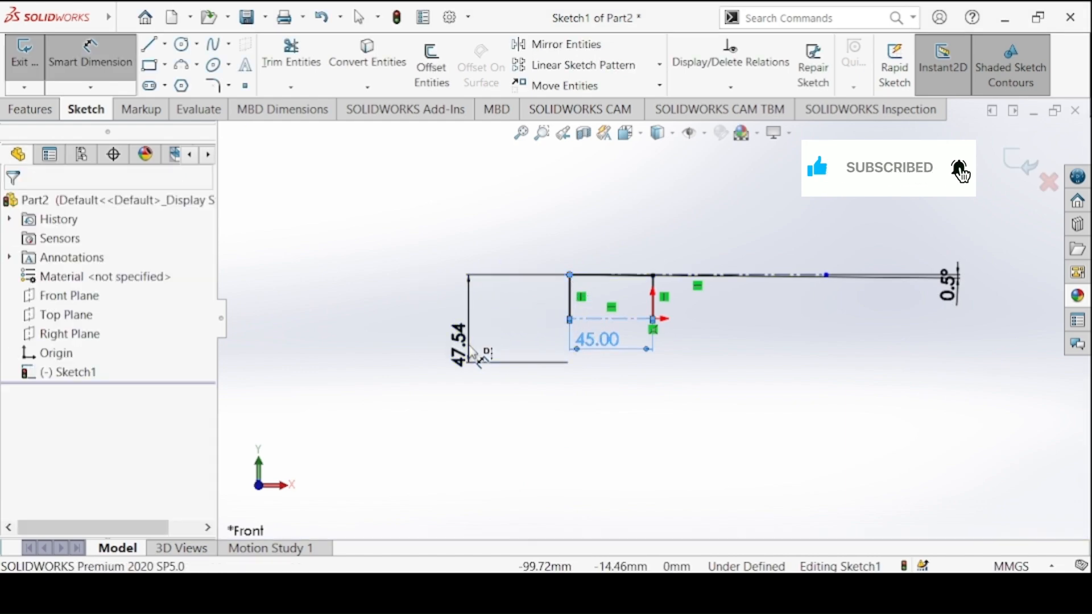
text(6)
key(Return)
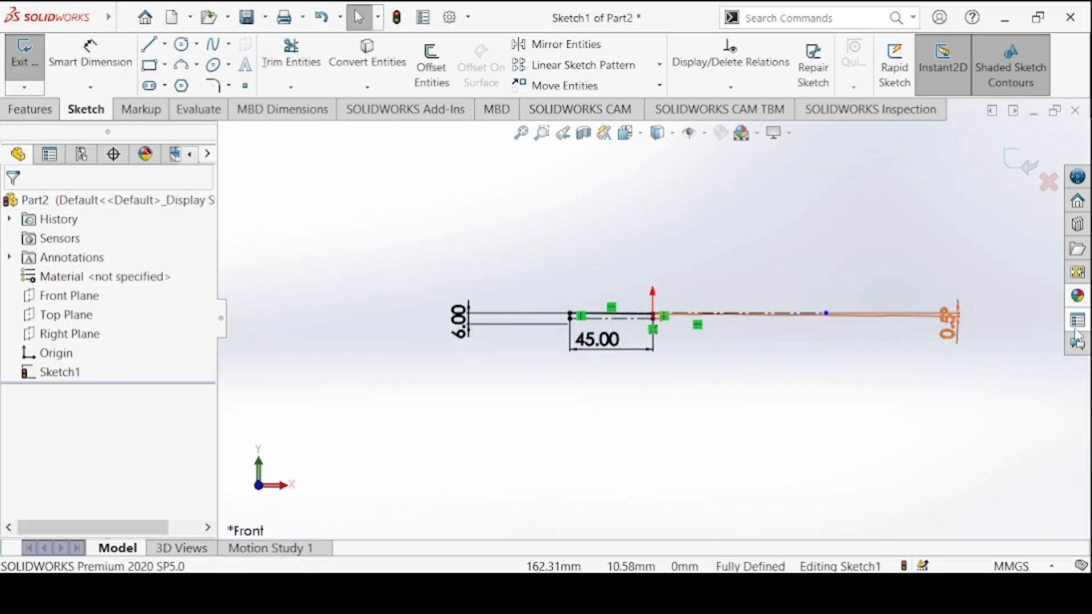
key(f)
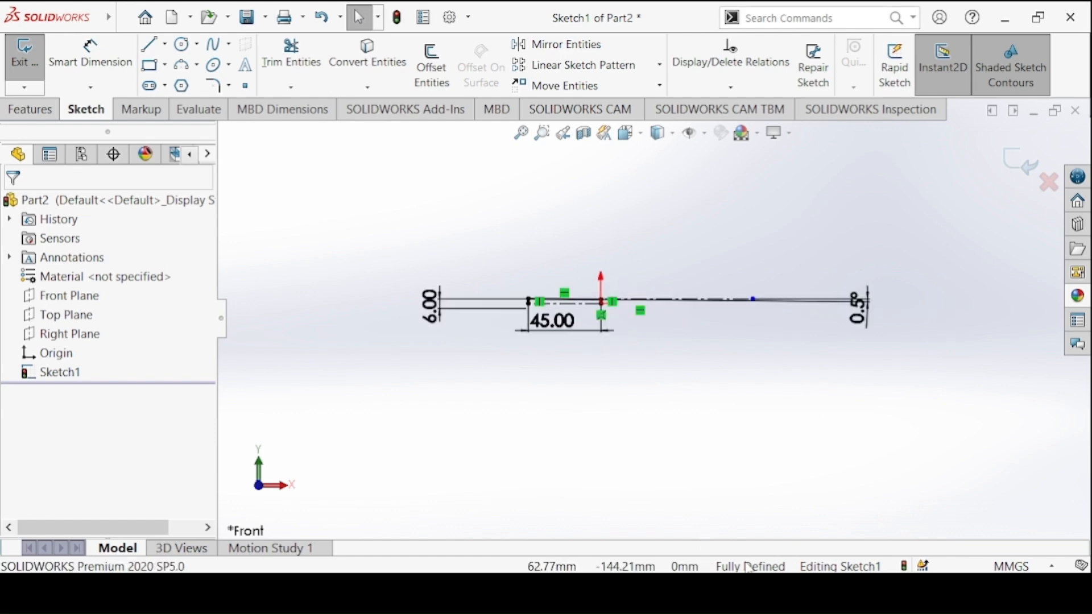
key(alt+Tab)
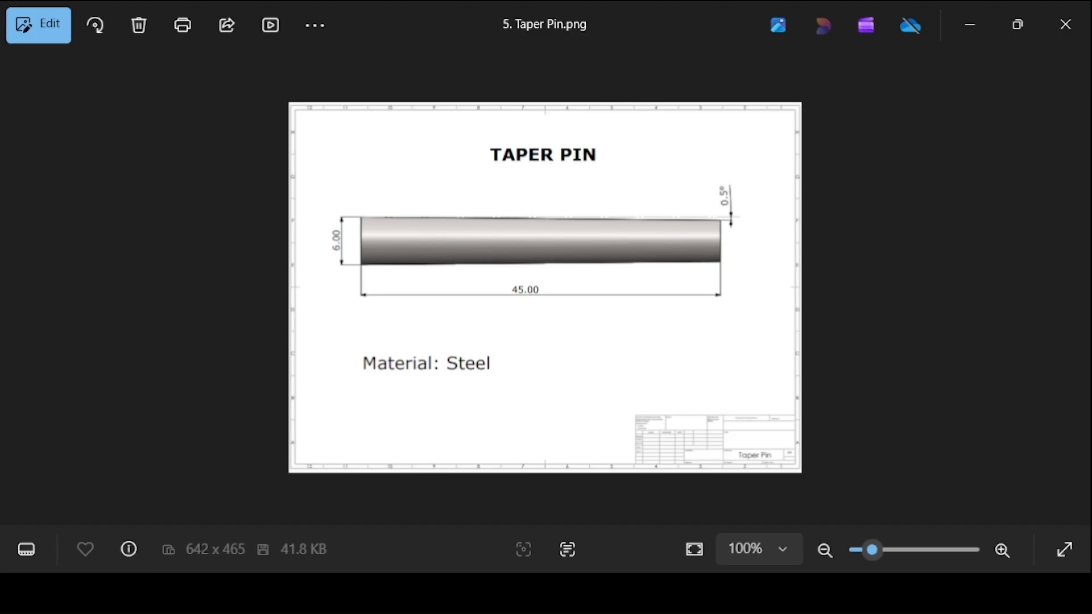
key(alt+Tab)
Revolve the tapered profile 360° about the 45 mm construction centreline to form the solid pin.
click(32, 109)
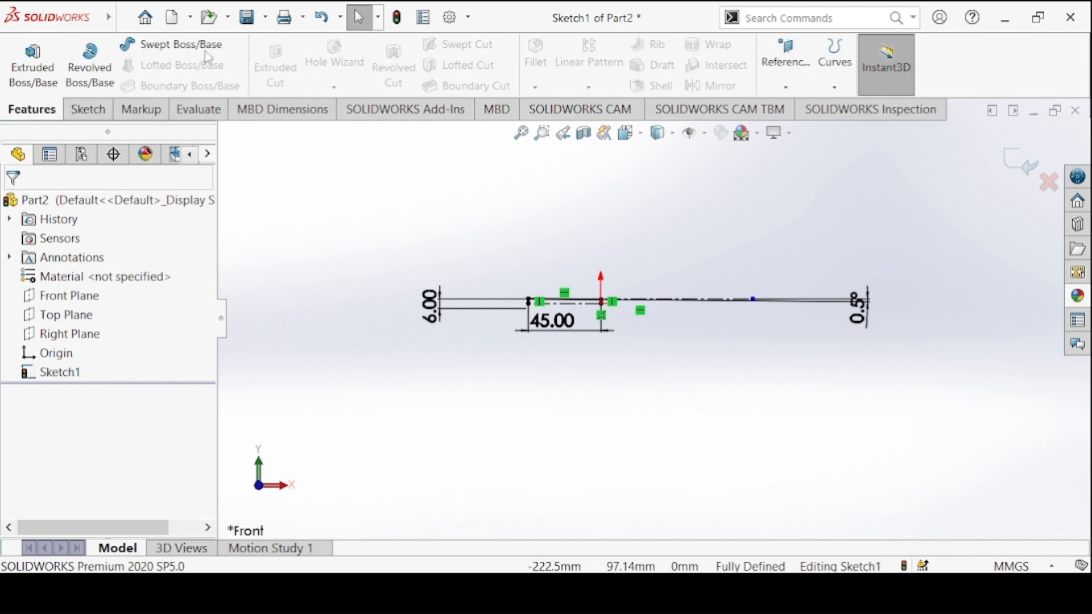
click(98, 72)
click(585, 312)
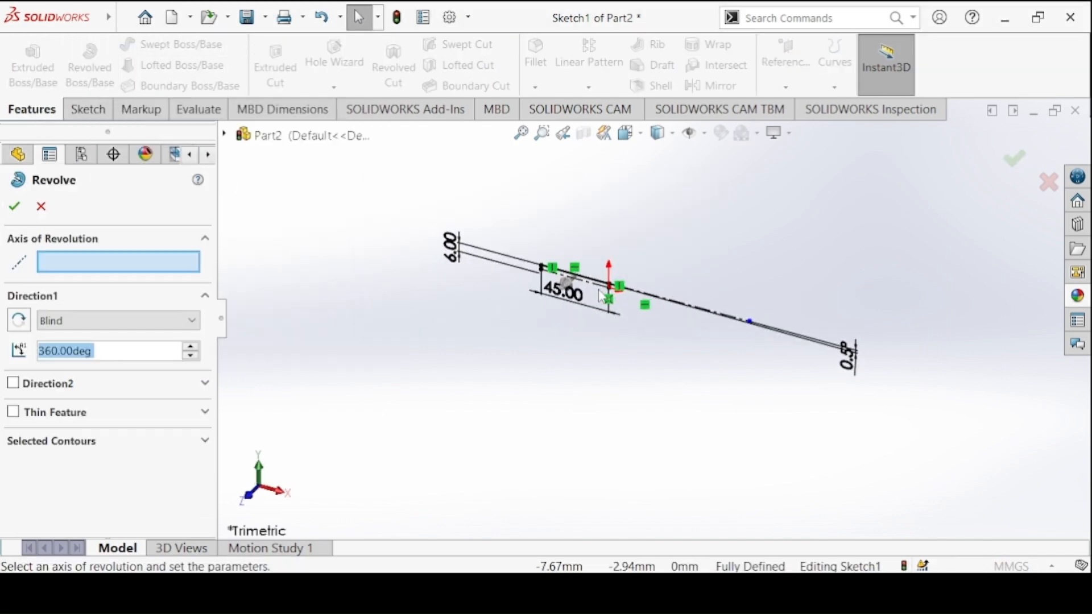
scroll(610, 261, up, 2)
scroll(507, 152, down, 5)
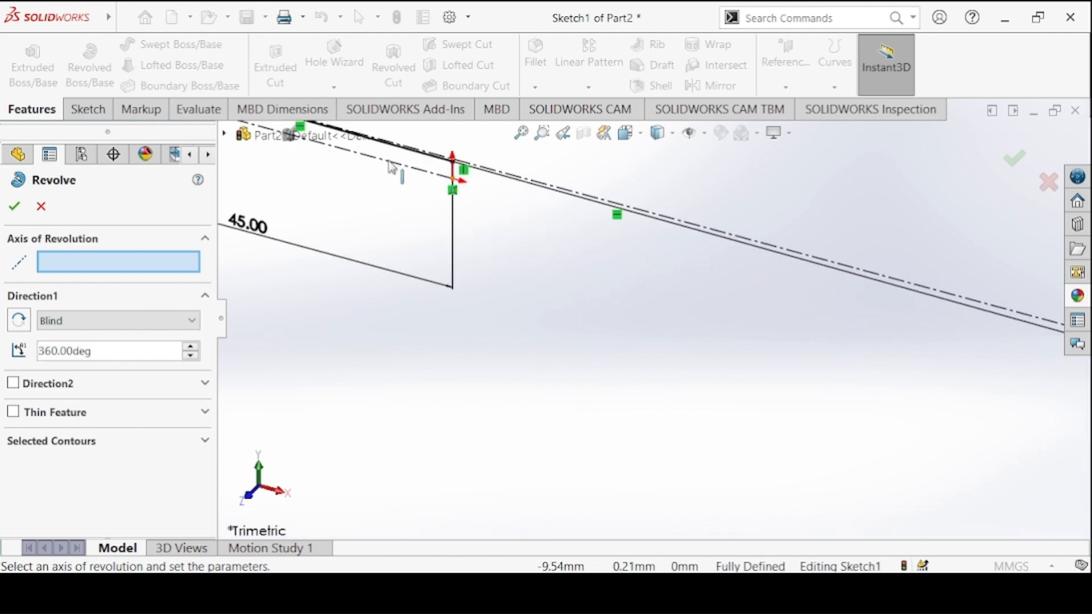
ctrl+middle_drag(391, 167, 522, 299)
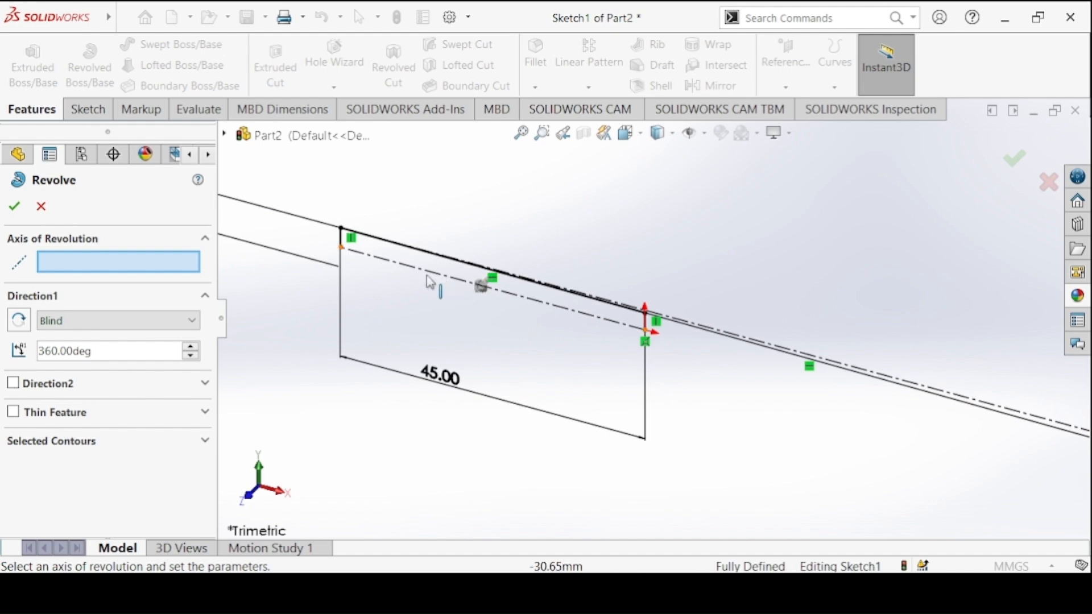
click(390, 263)
click(14, 210)
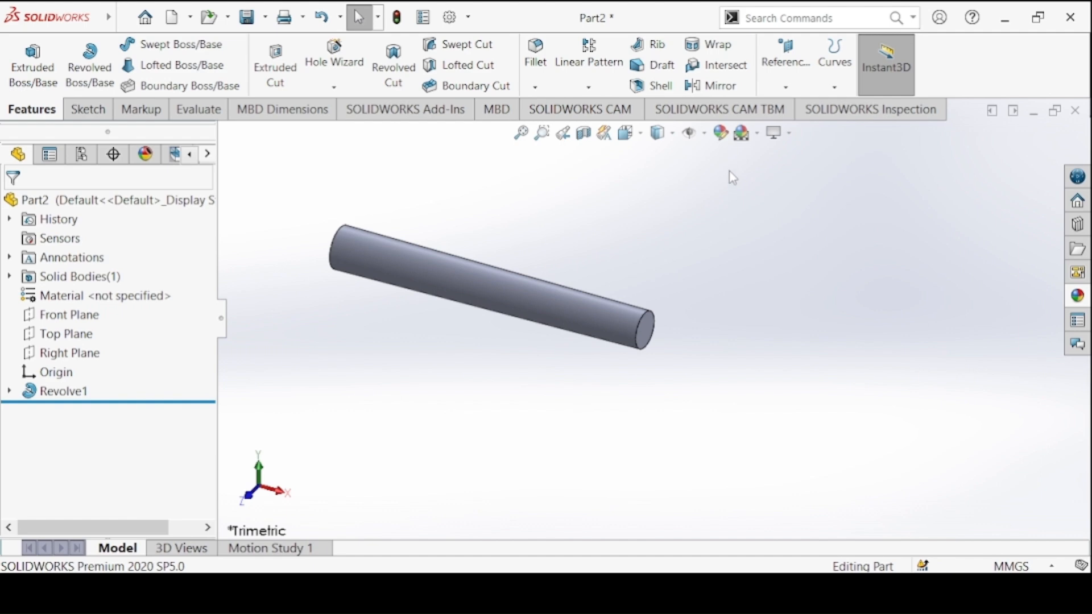
Apply the polished steel appearance from the Metal > Steel library to the whole pin.
click(722, 133)
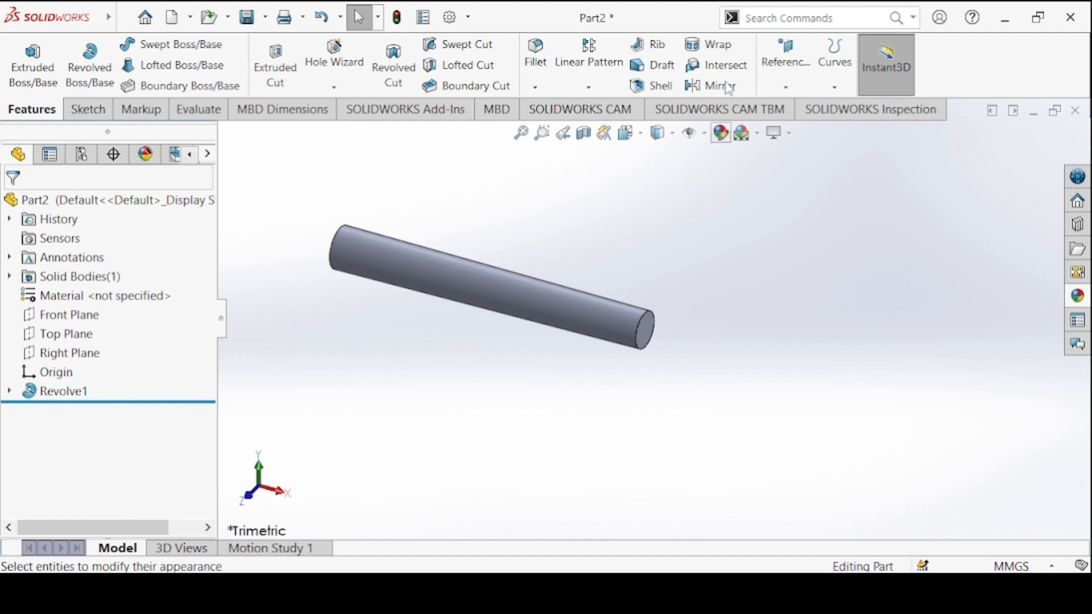
click(844, 221)
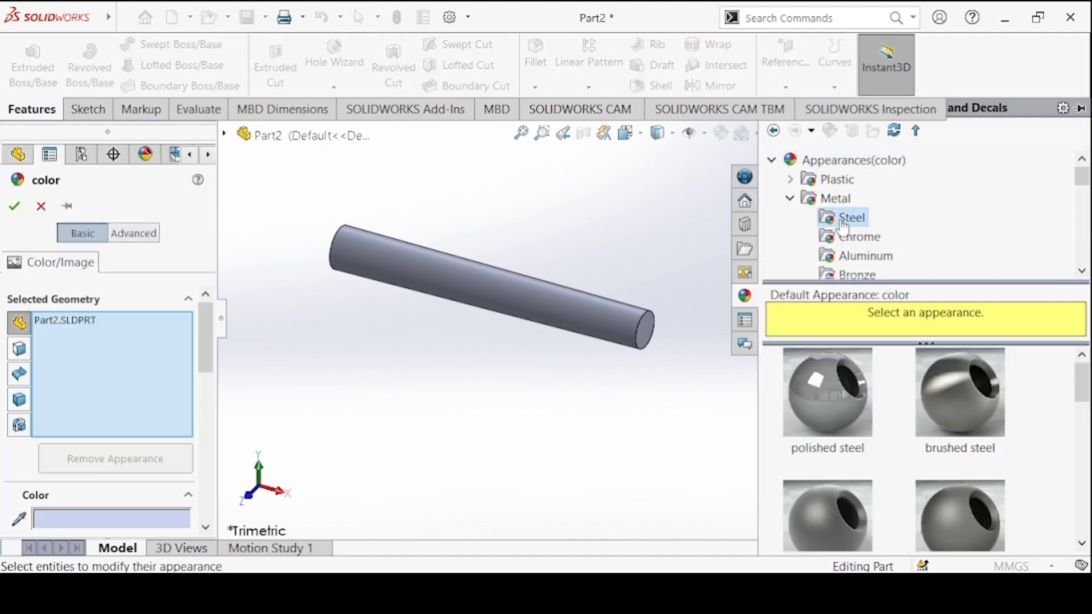
click(828, 392)
click(15, 206)
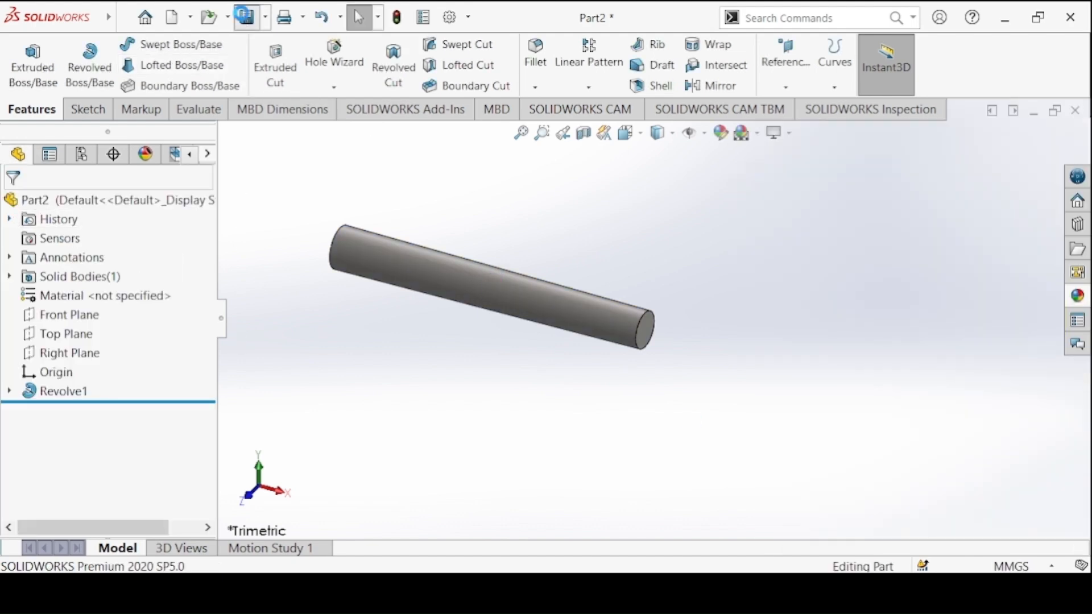
Save the part as Taper Pin in the KNUCKLE JOINT folder.
click(245, 17)
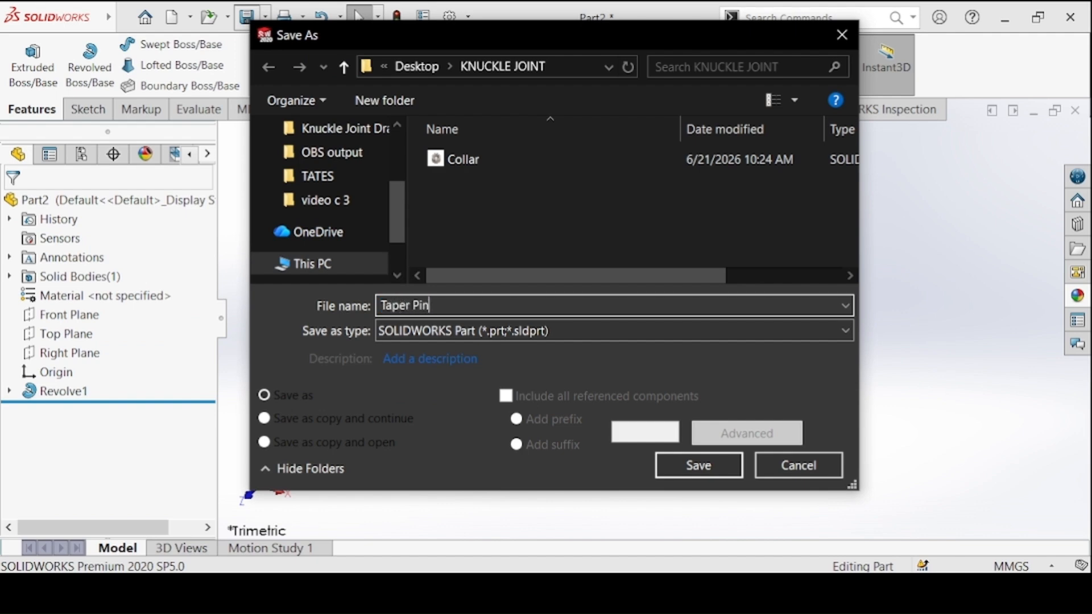
click(663, 465)
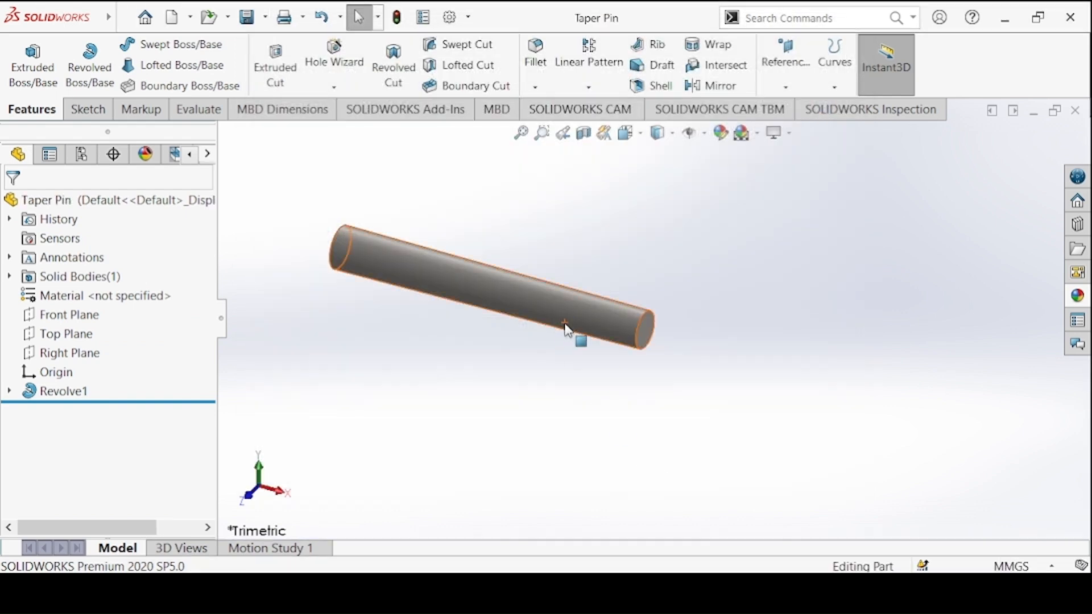
key(f)
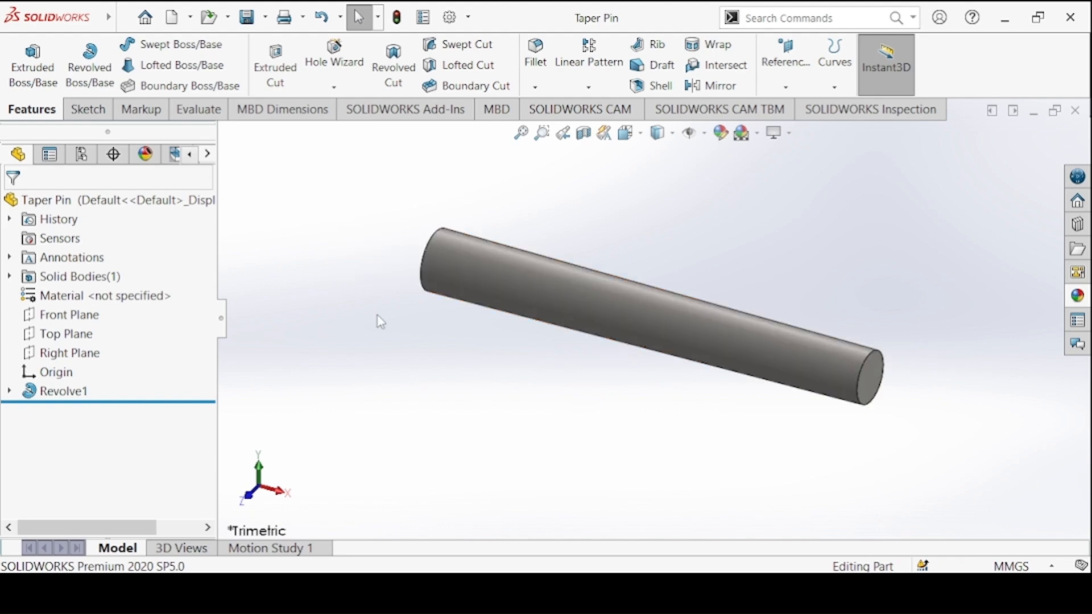
Create a new part and bring up the Knuckle Pin drawing in the image viewer.
click(176, 22)
click(625, 449)
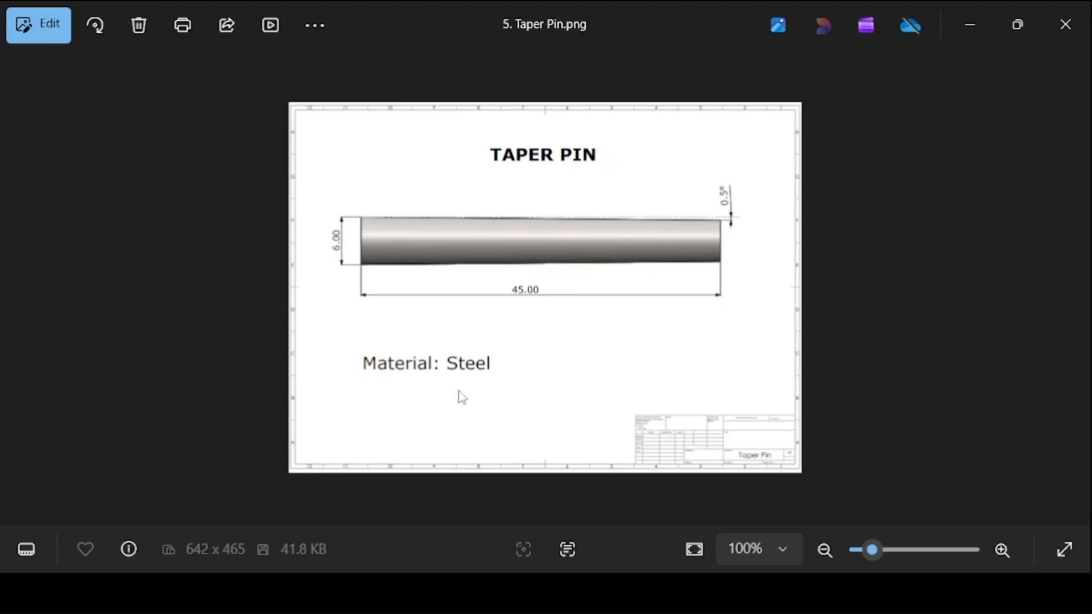
key(Right)
key(Left)
key(Left)
key(Left)
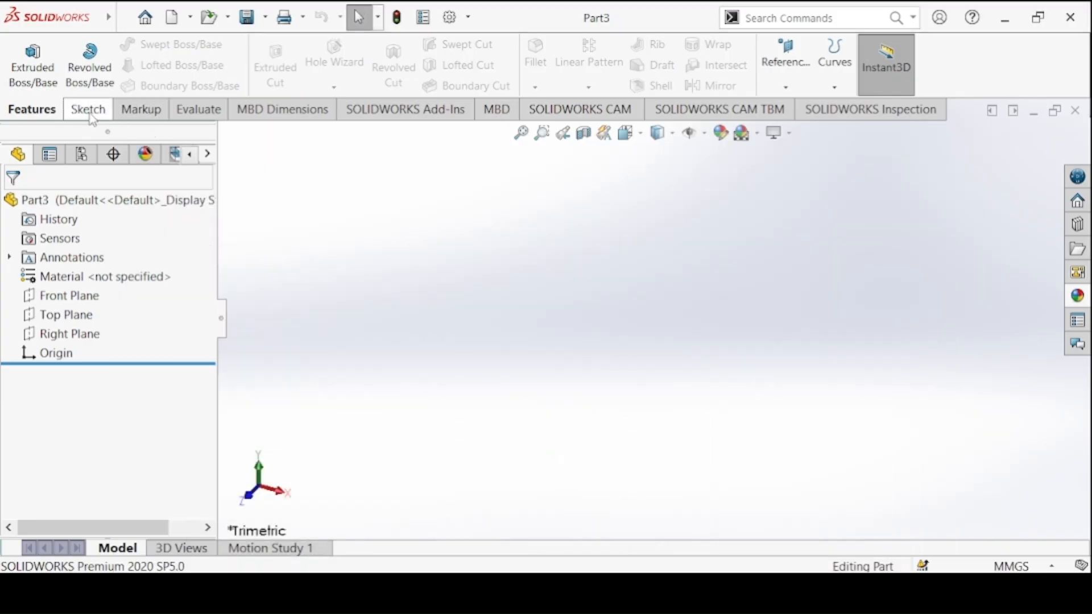
Start a sketch on the Front Plane and draw a horizontal construction line about 164 mm long ending at the origin.
click(88, 109)
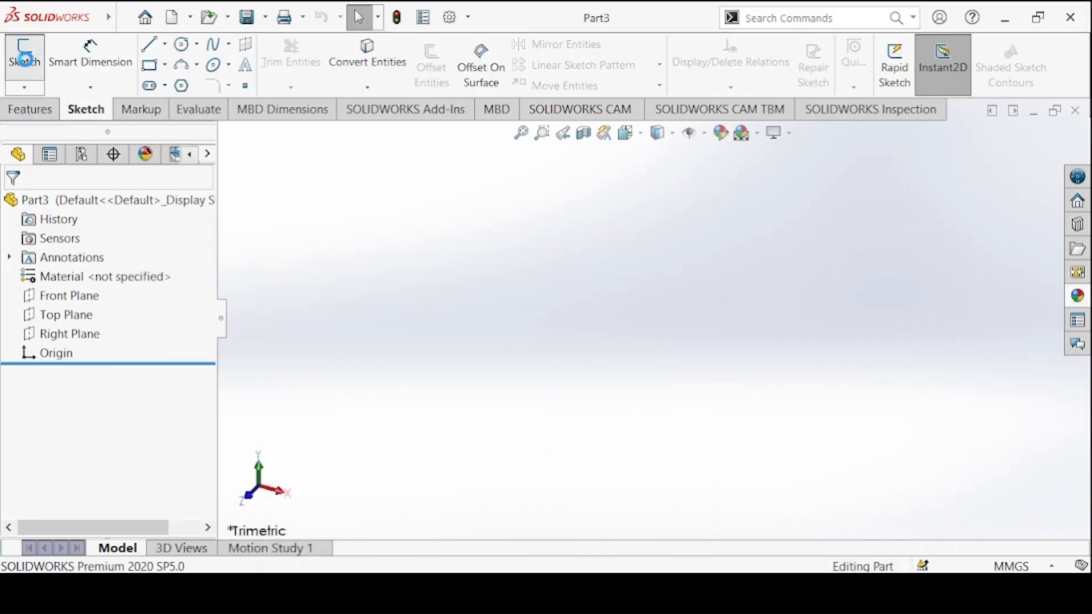
click(23, 57)
click(489, 193)
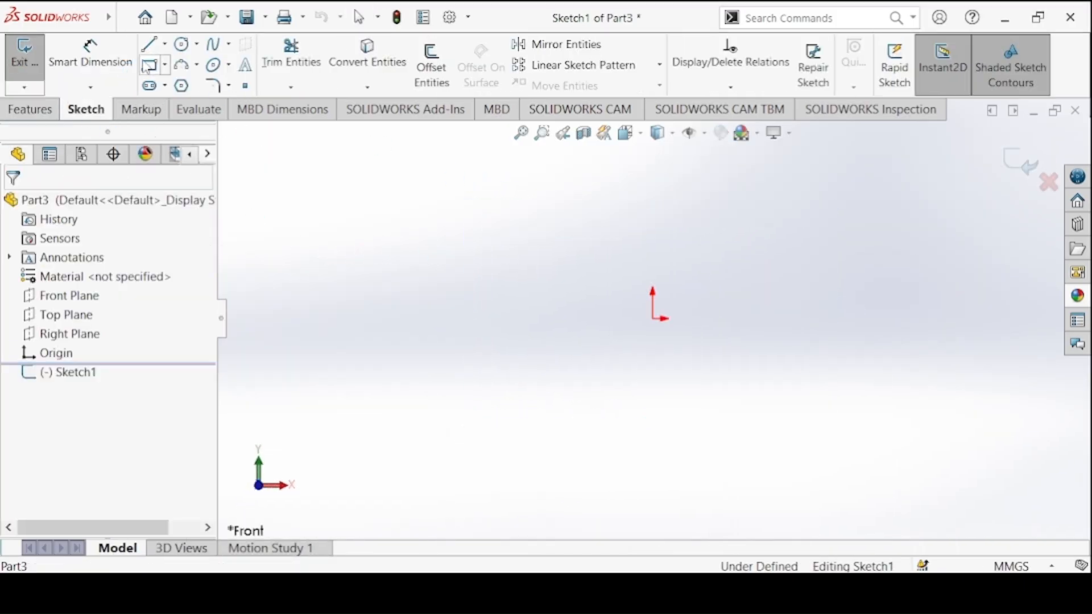
click(149, 44)
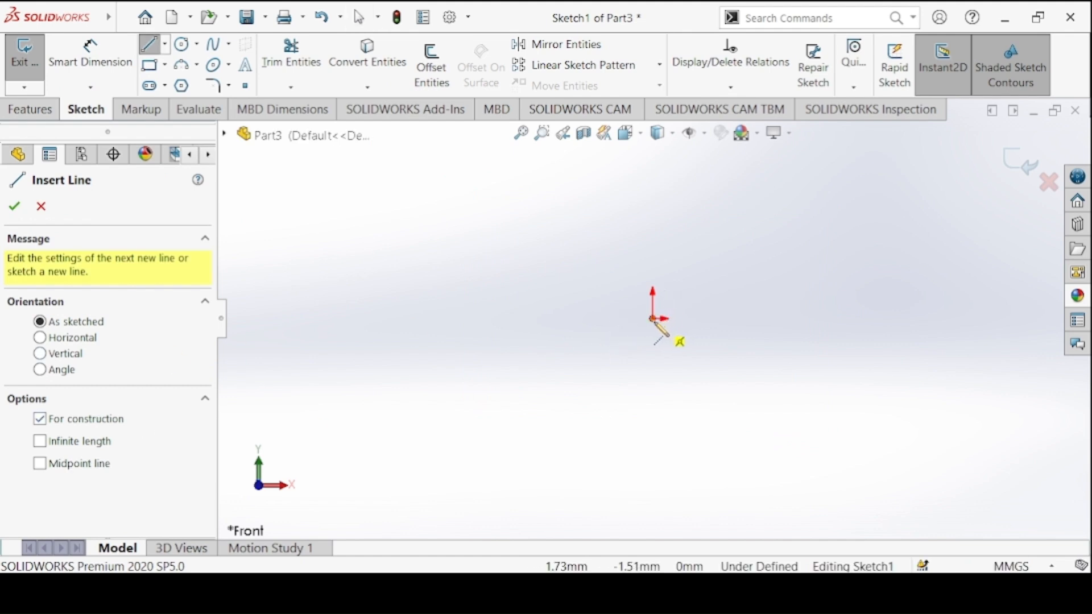
drag(653, 319, 350, 318)
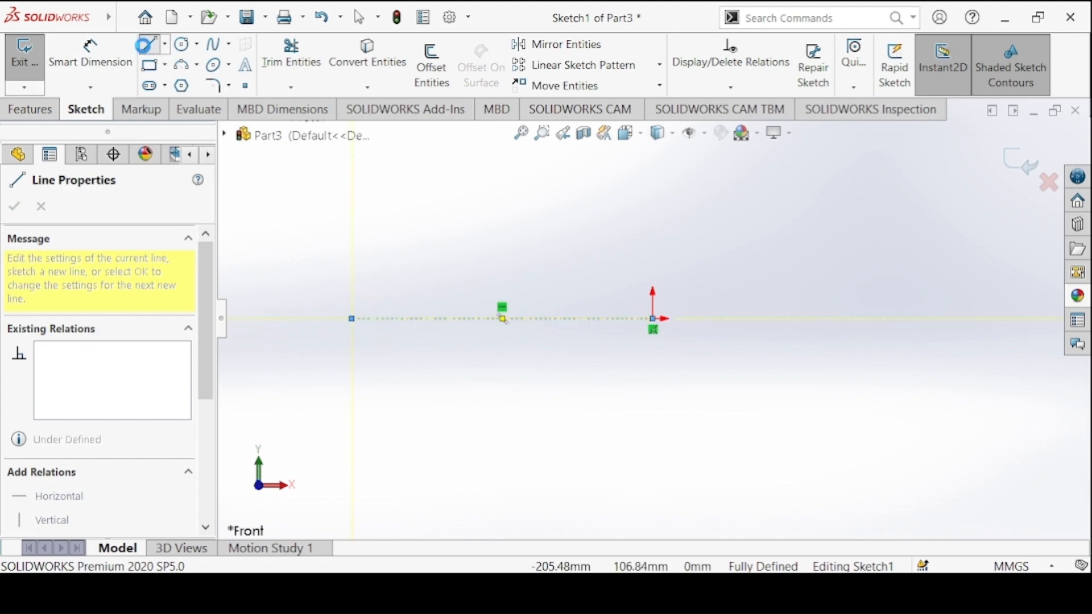
Sketch the pin's stepped half-profile above the centreline, with a shank height of about 39 mm and a head step of about 27 mm, ending at the origin.
click(147, 44)
click(352, 318)
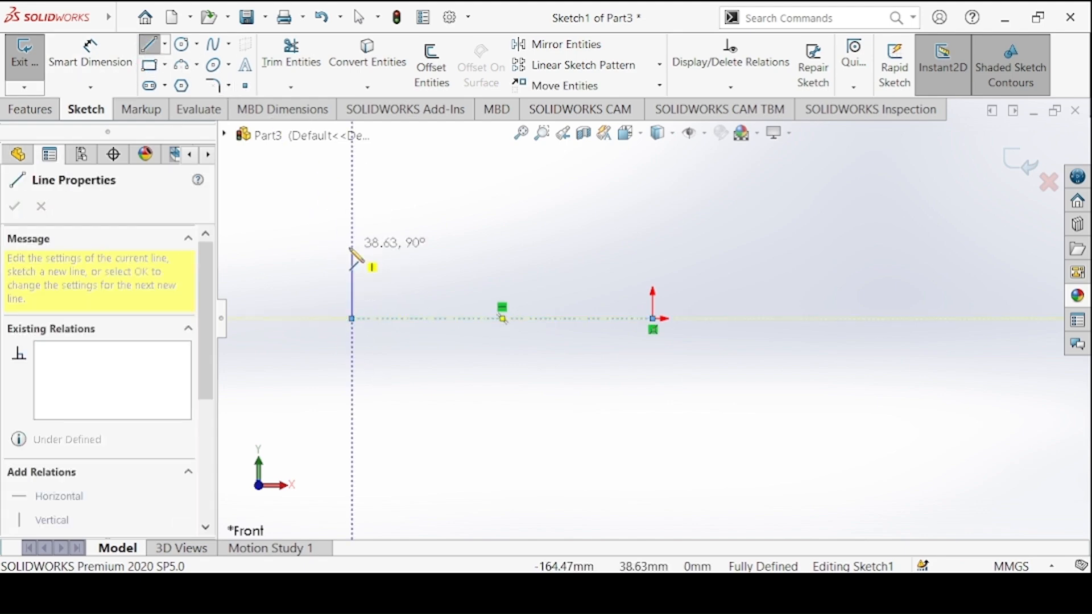
click(353, 247)
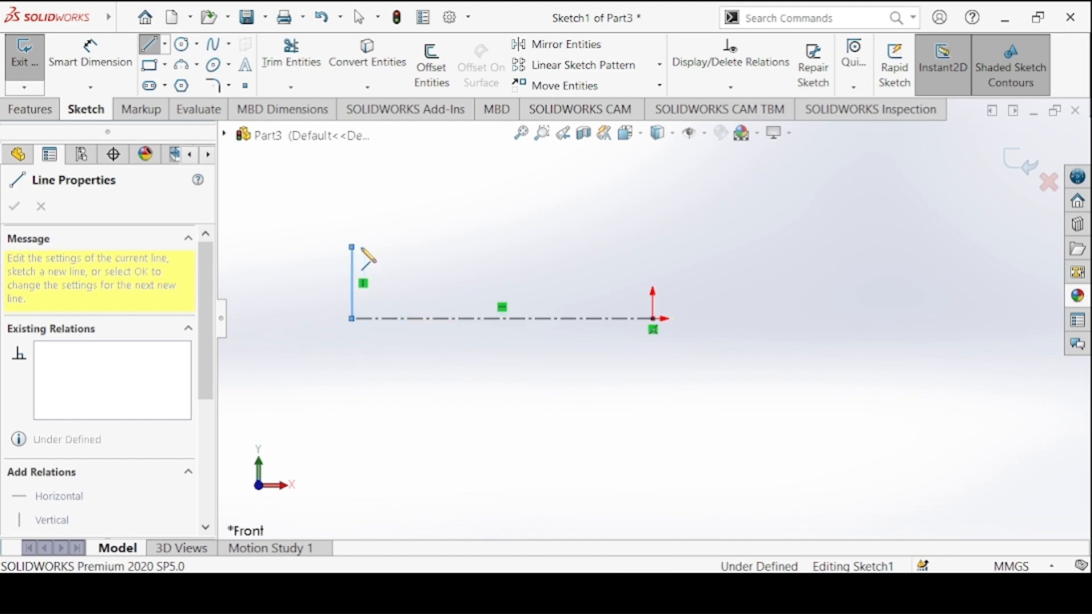
click(554, 247)
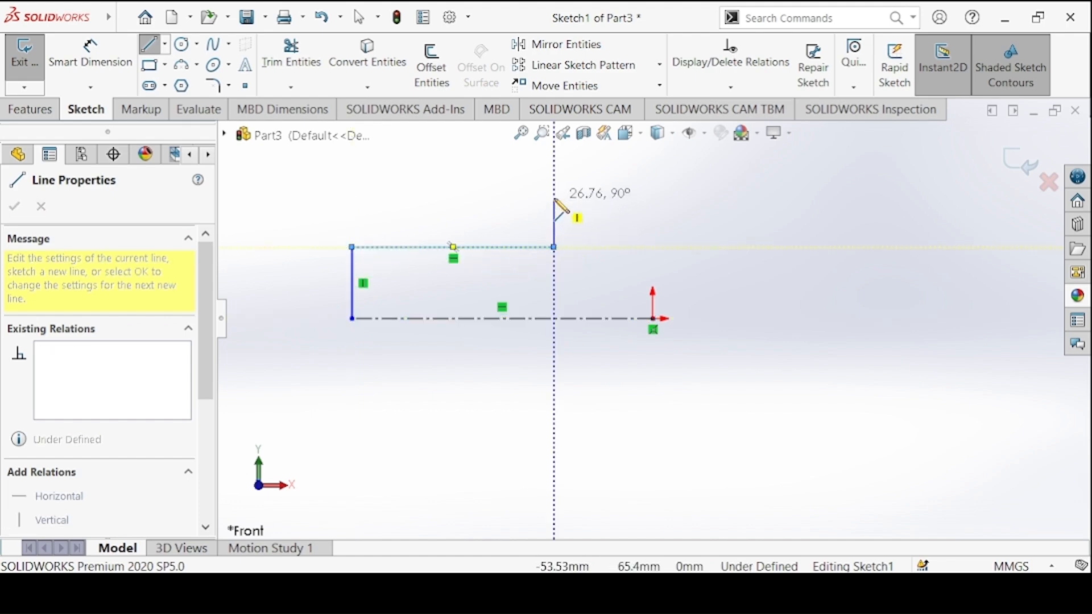
click(554, 197)
click(653, 198)
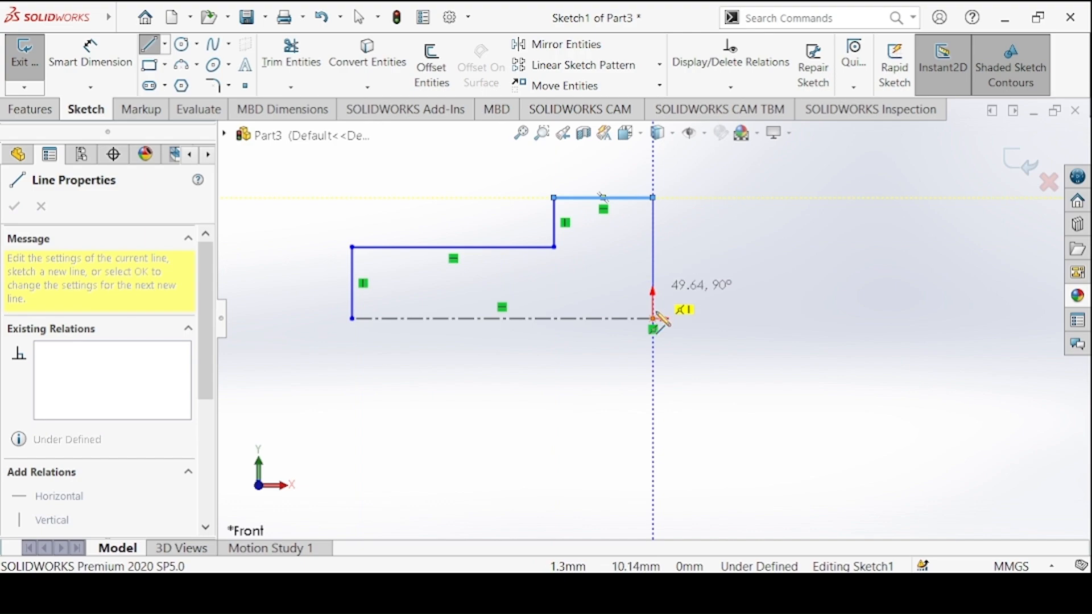
click(653, 318)
Check the Knuckle Pin drawing for the overall length and dimension the horizontal centreline to 110 mm.
click(94, 60)
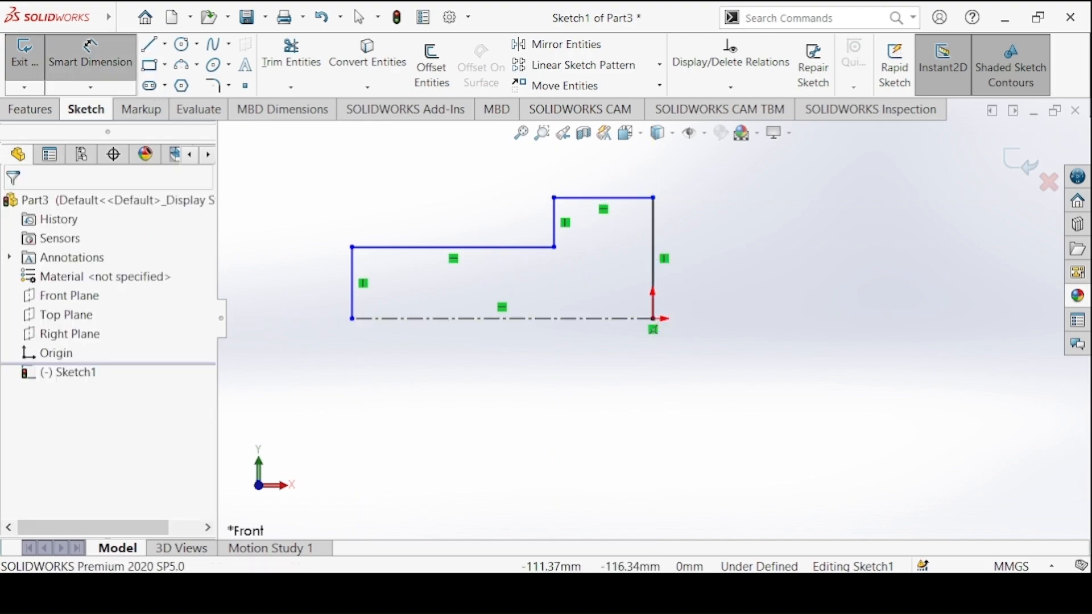
click(478, 593)
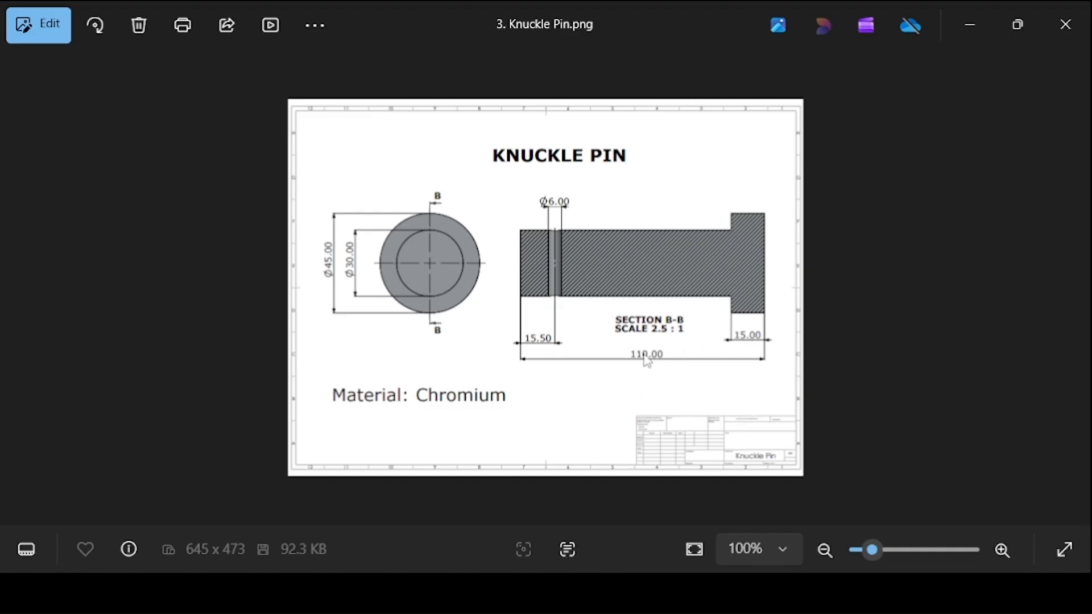
click(970, 25)
click(580, 320)
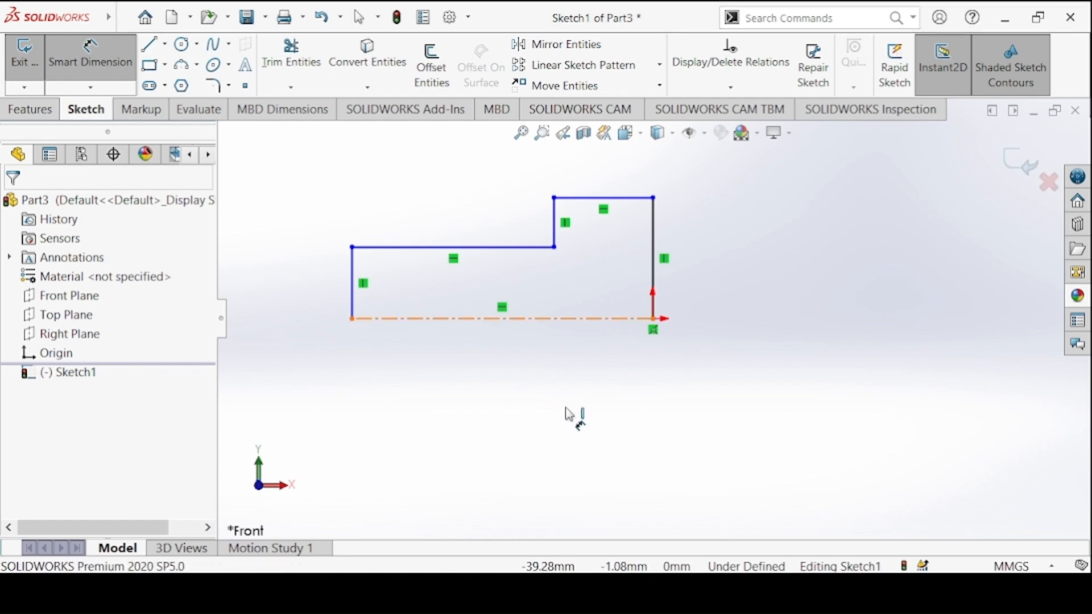
click(569, 414)
text(110)
key(Return)
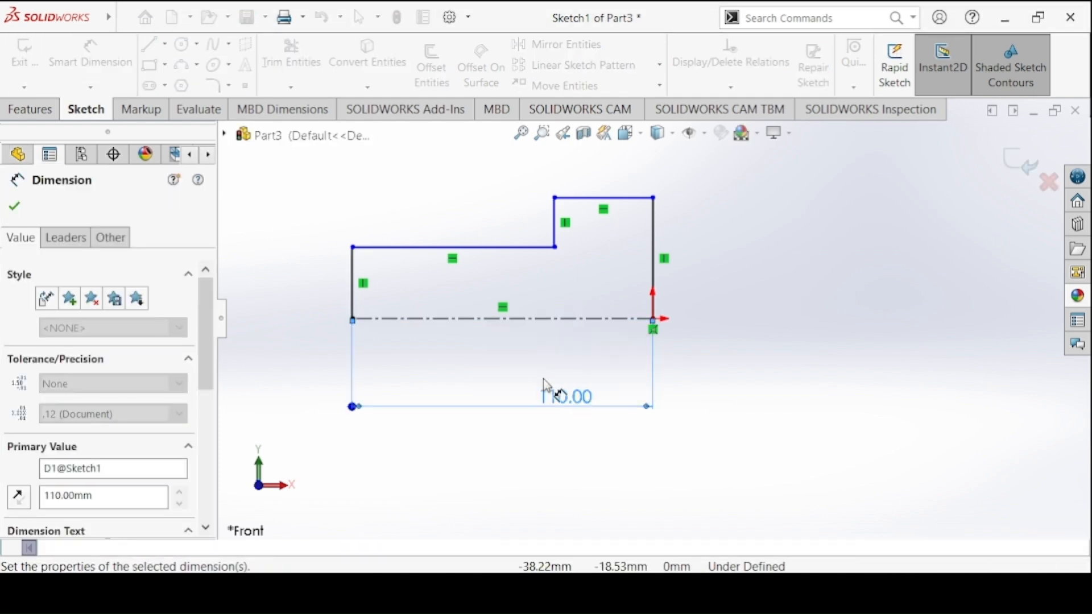
Check the Knuckle Pin drawing for the head thickness and dimension the head's upper horizontal edge to 15 mm.
click(484, 594)
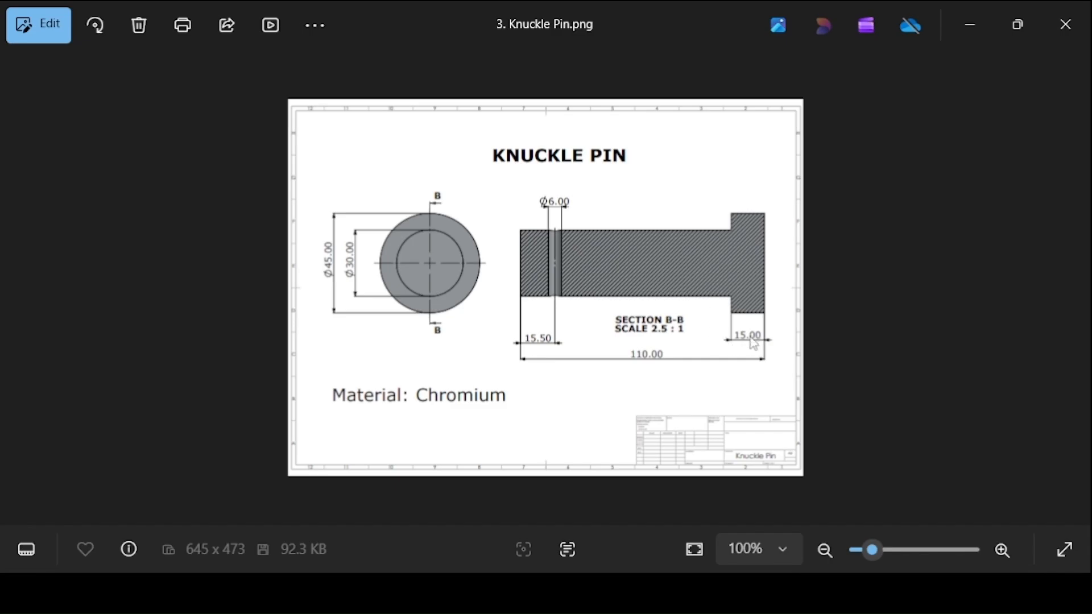
click(484, 593)
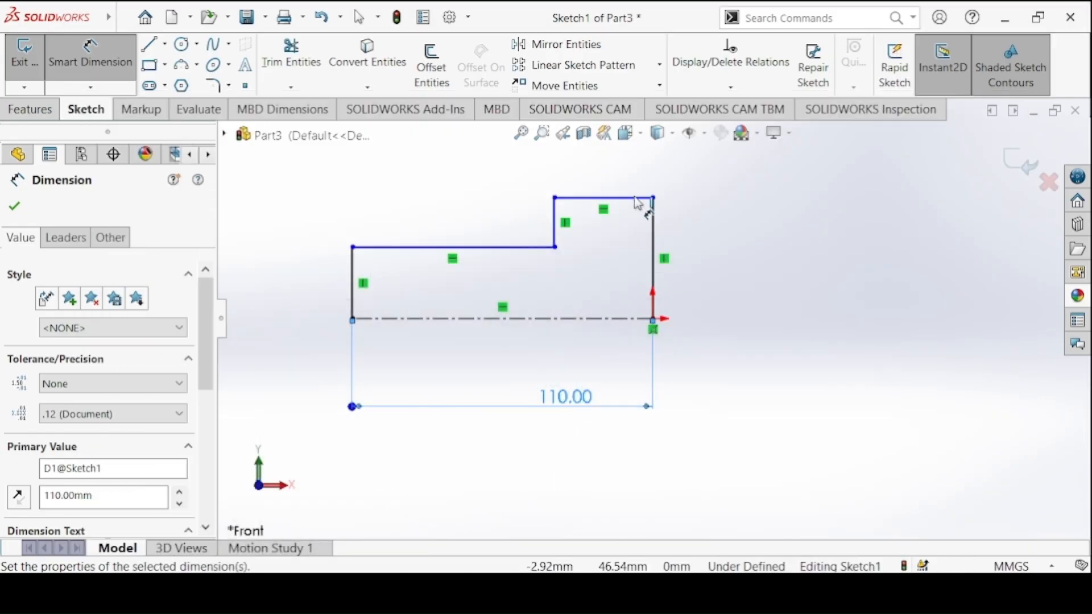
click(625, 197)
click(662, 166)
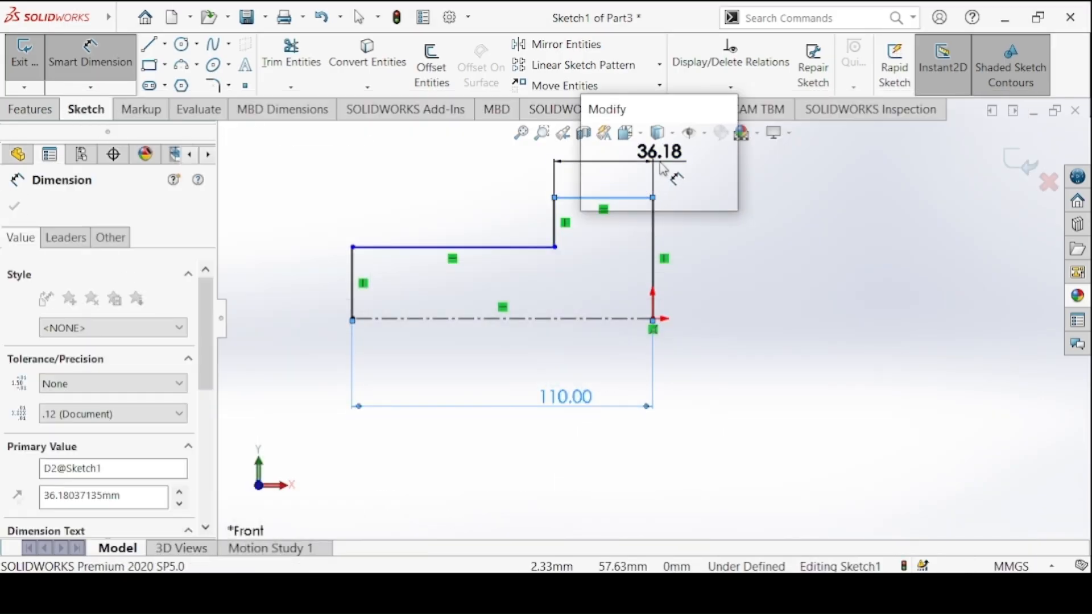
text(15)
key(Return)
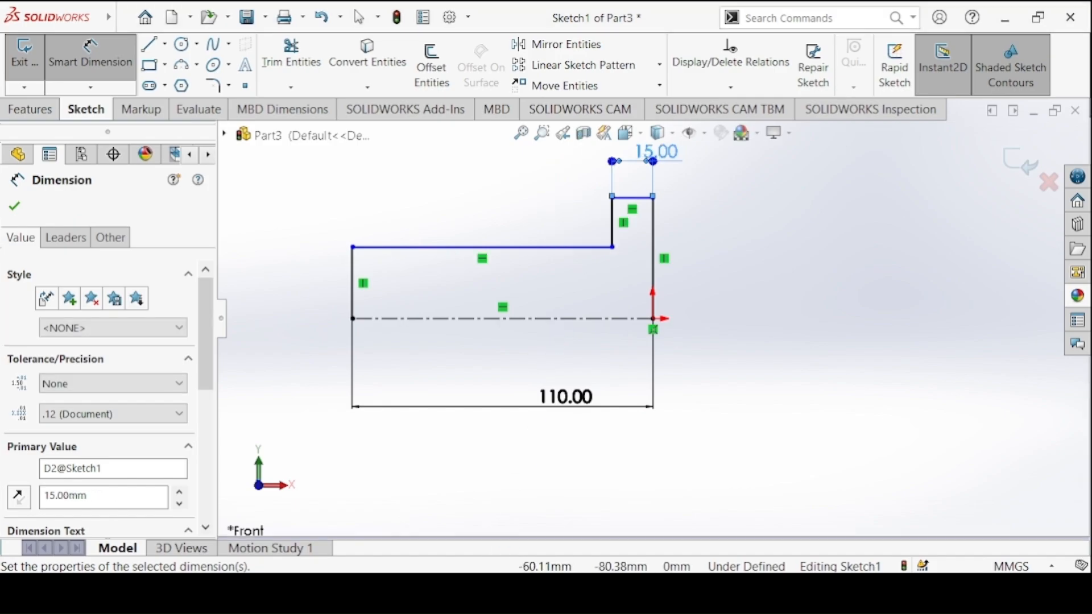
Check the diameters in the Knuckle Pin drawing and dimension the shank as a 30 mm diameter across the centreline.
click(483, 594)
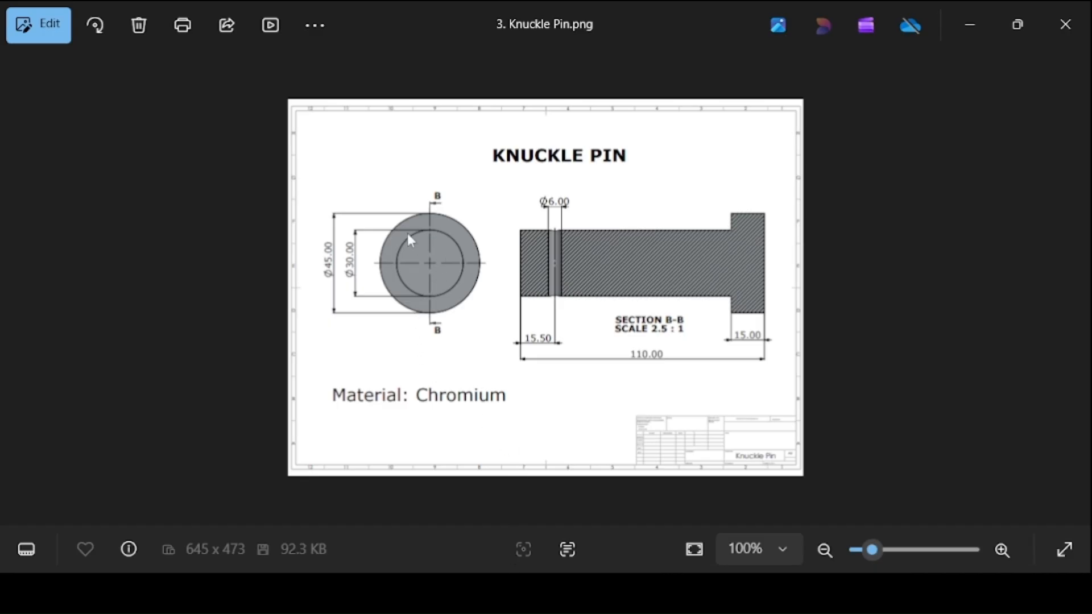
click(484, 593)
click(443, 247)
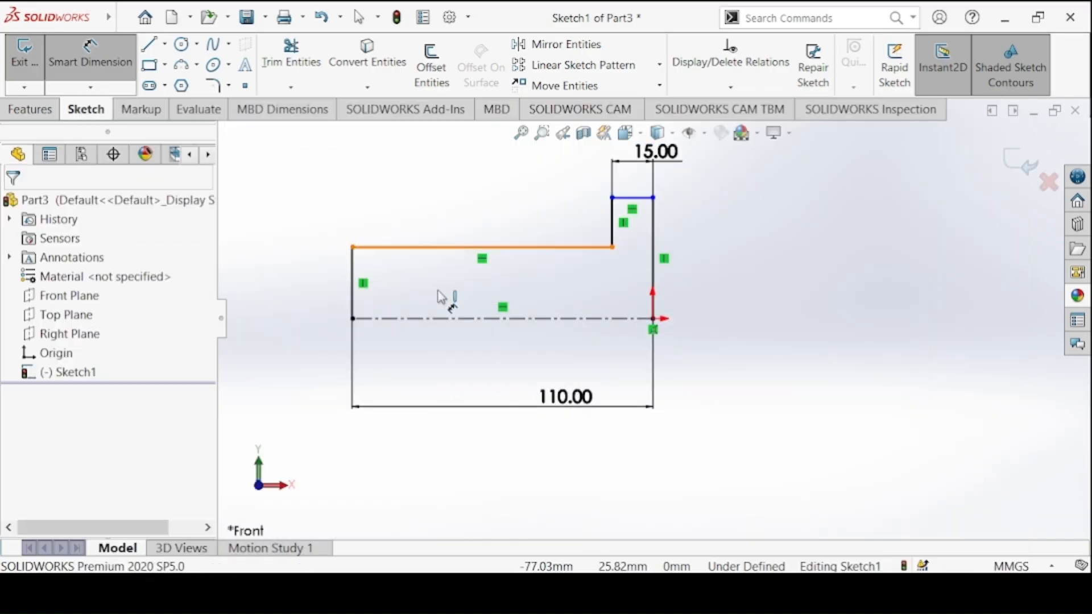
click(441, 319)
click(324, 348)
text(30)
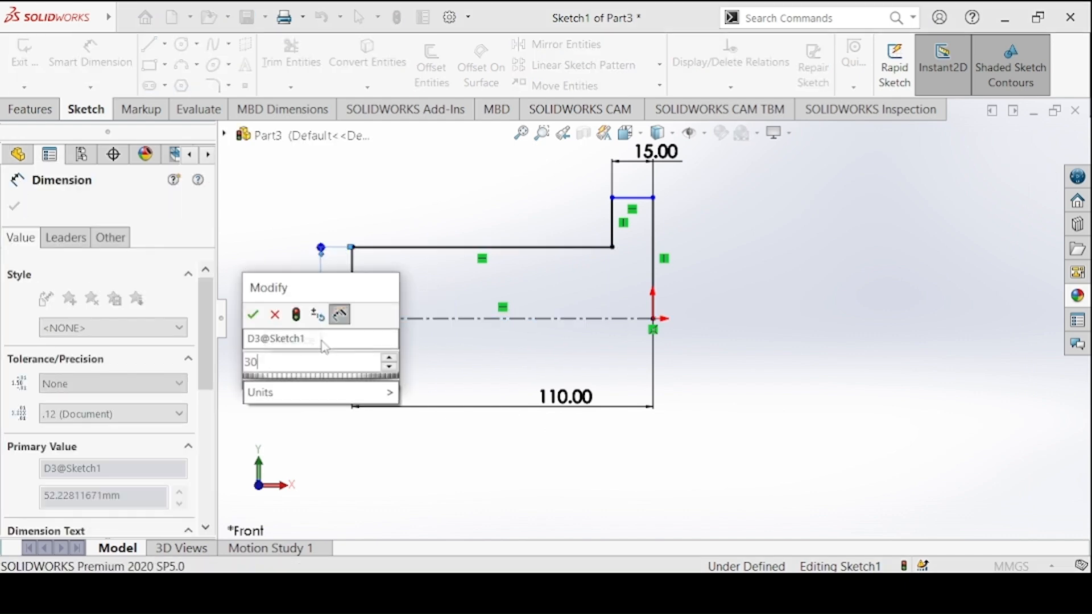
key(Return)
Dimension the head as a 45 mm diameter across the centreline.
click(630, 202)
click(637, 319)
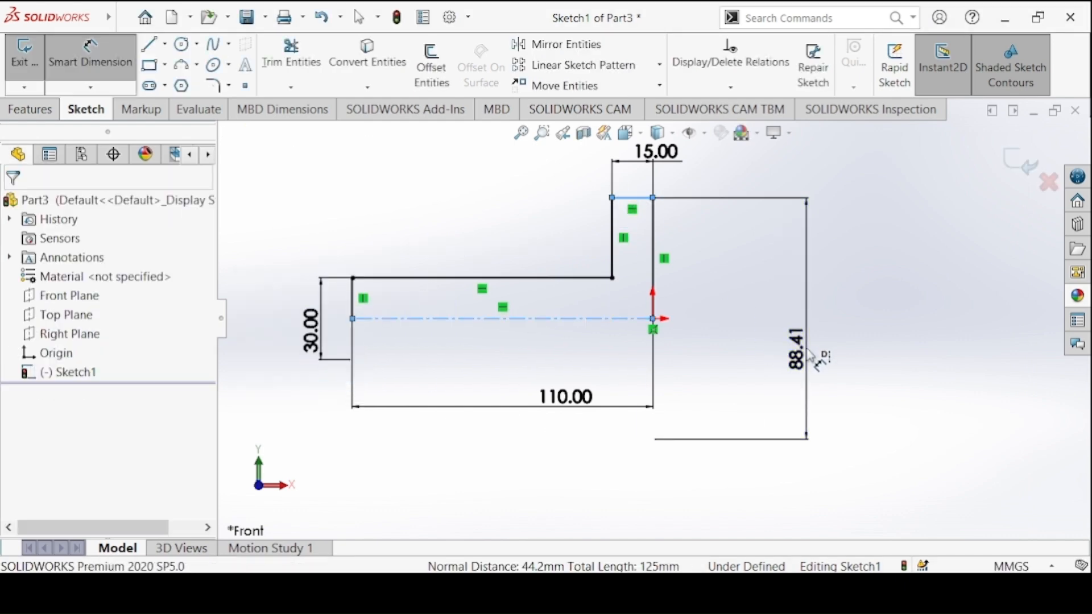
click(811, 356)
key(Return)
click(15, 206)
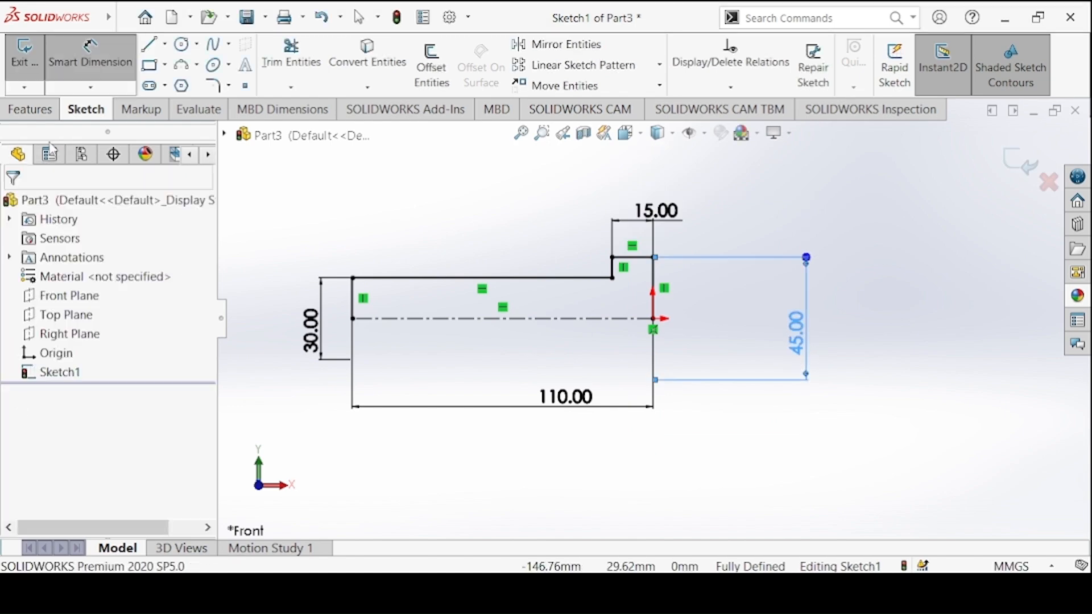
Revolve the stepped profile 360° about the construction centreline to form the solid knuckle pin.
click(50, 108)
click(90, 67)
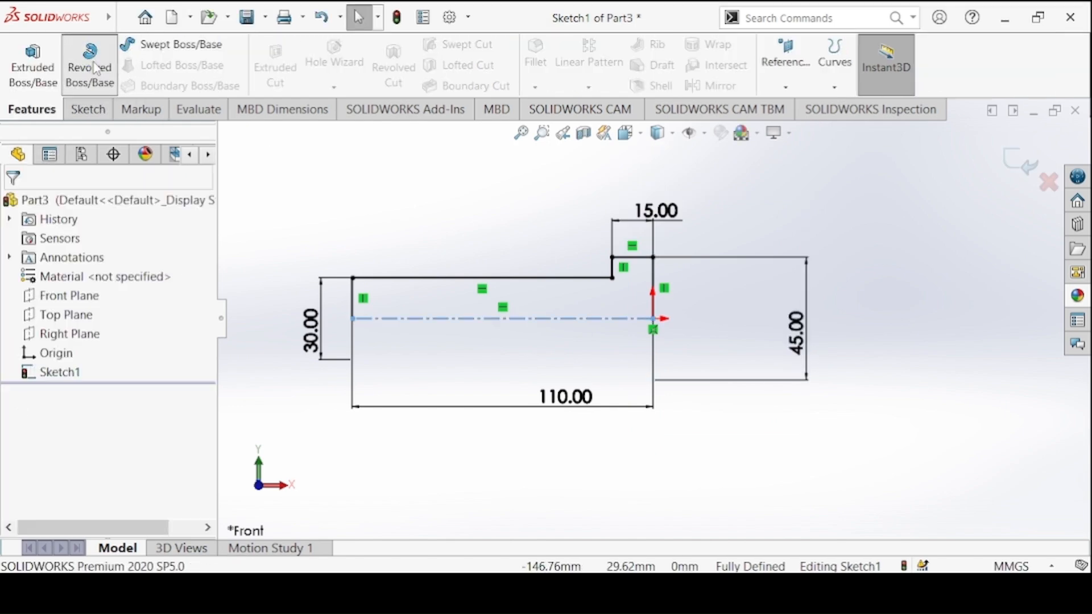
click(593, 307)
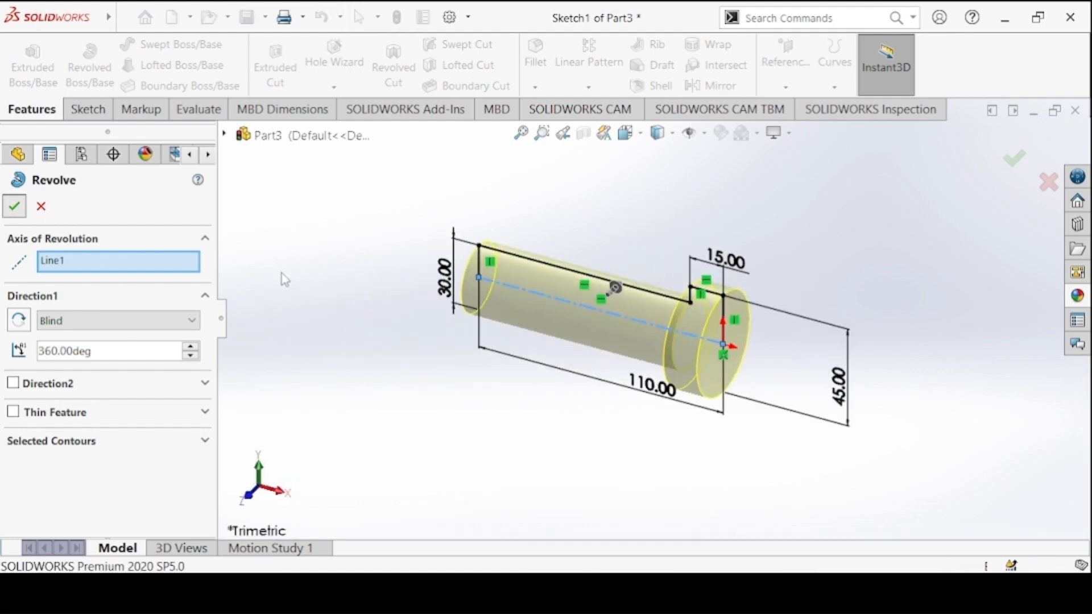
key(Return)
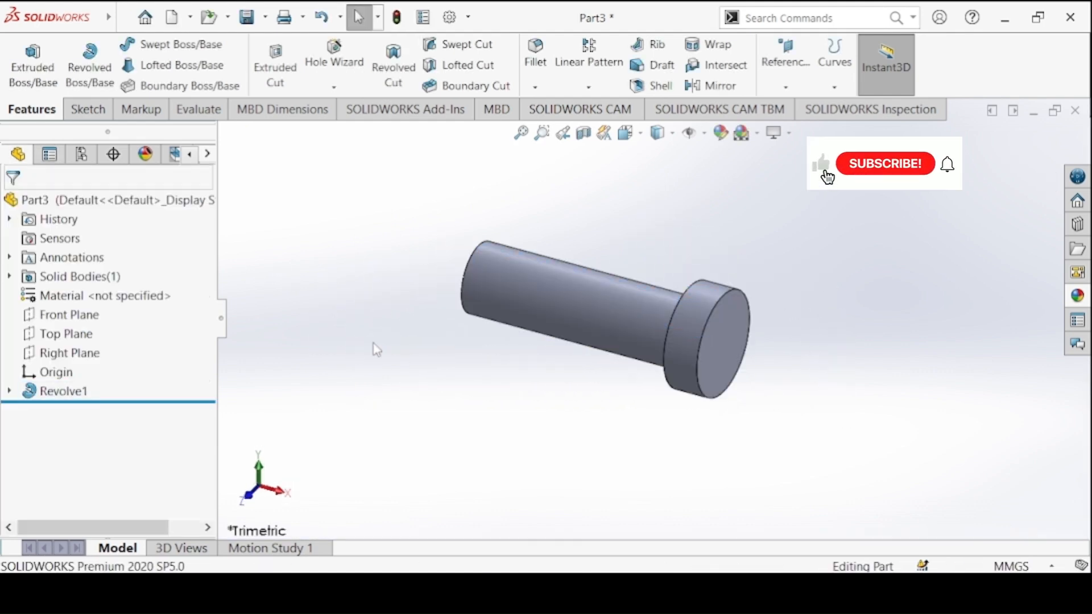
Check the cross hole in the Knuckle Pin drawing and sketch a circle about 6.2 mm across on the Top Plane, on the pin's axis near its plain end.
key(alt+Tab)
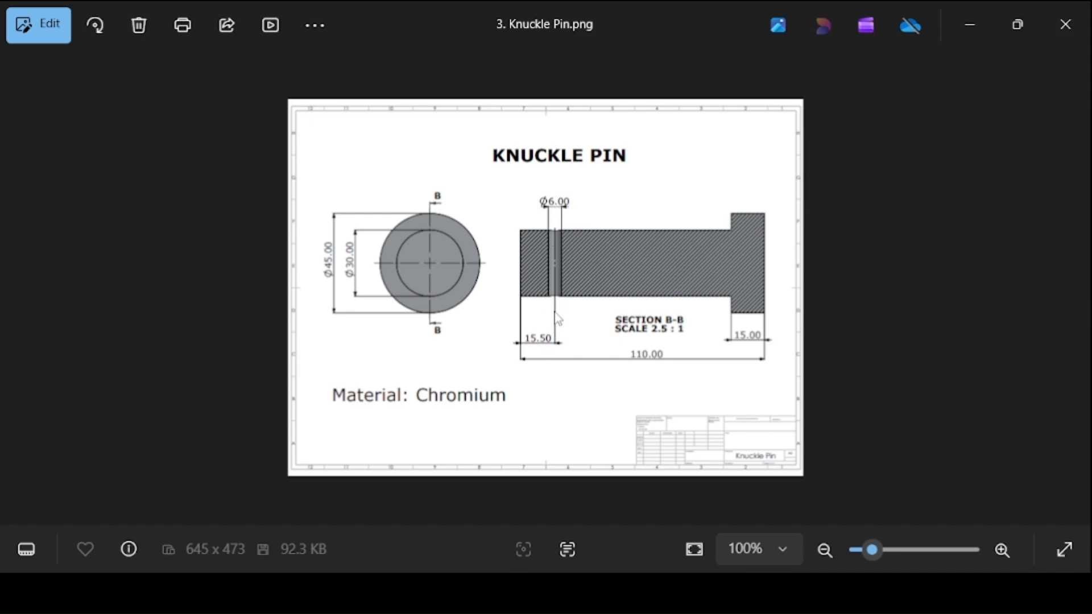
key(alt+Tab)
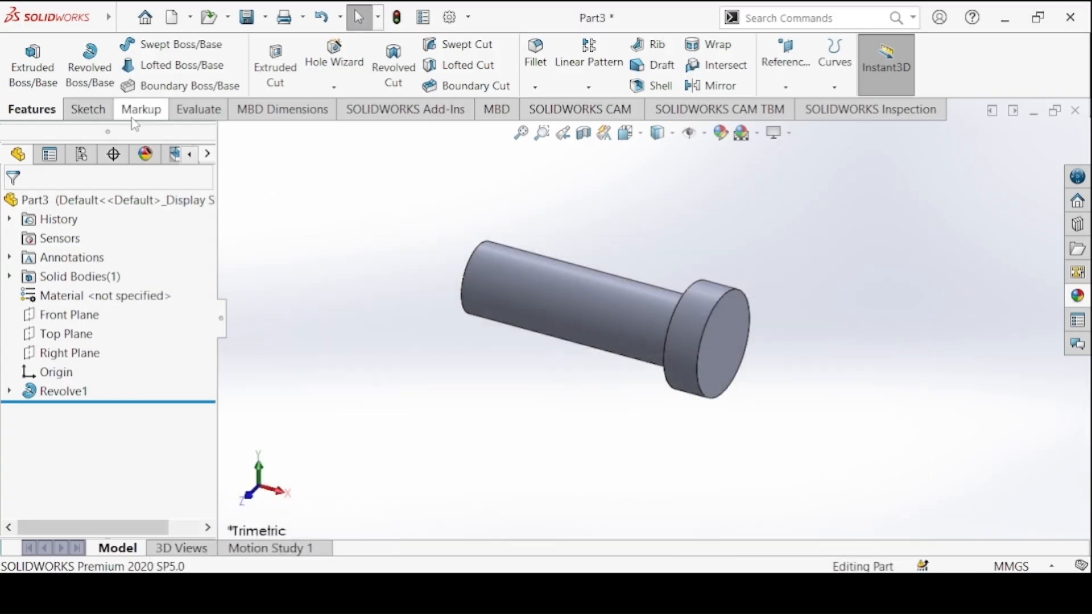
click(87, 109)
click(25, 55)
click(224, 134)
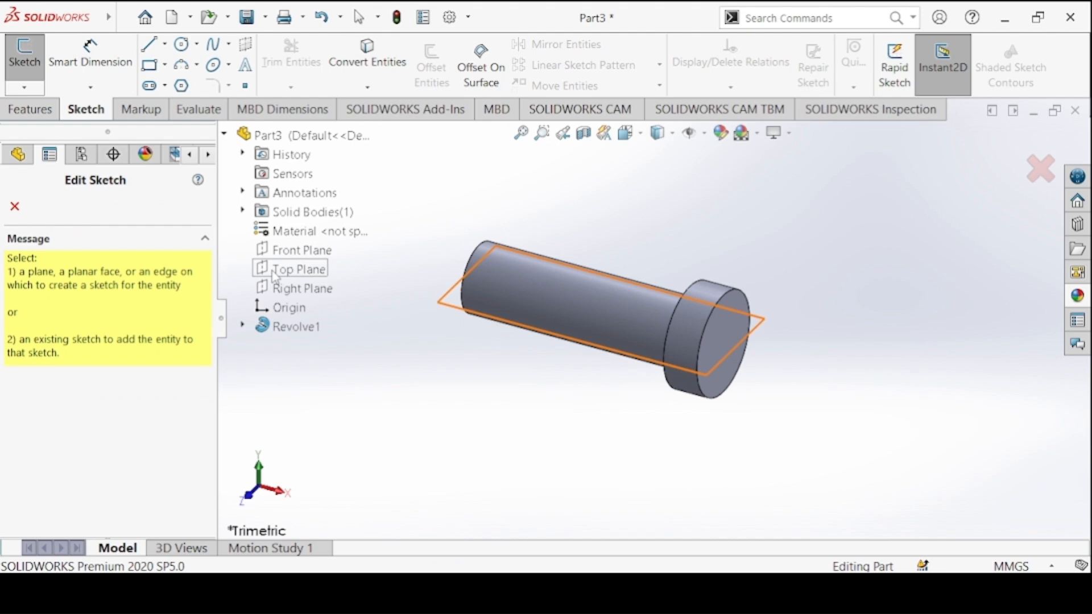
click(273, 271)
click(181, 45)
click(461, 319)
click(453, 306)
Set the hole circle's diameter to 6 mm.
click(91, 55)
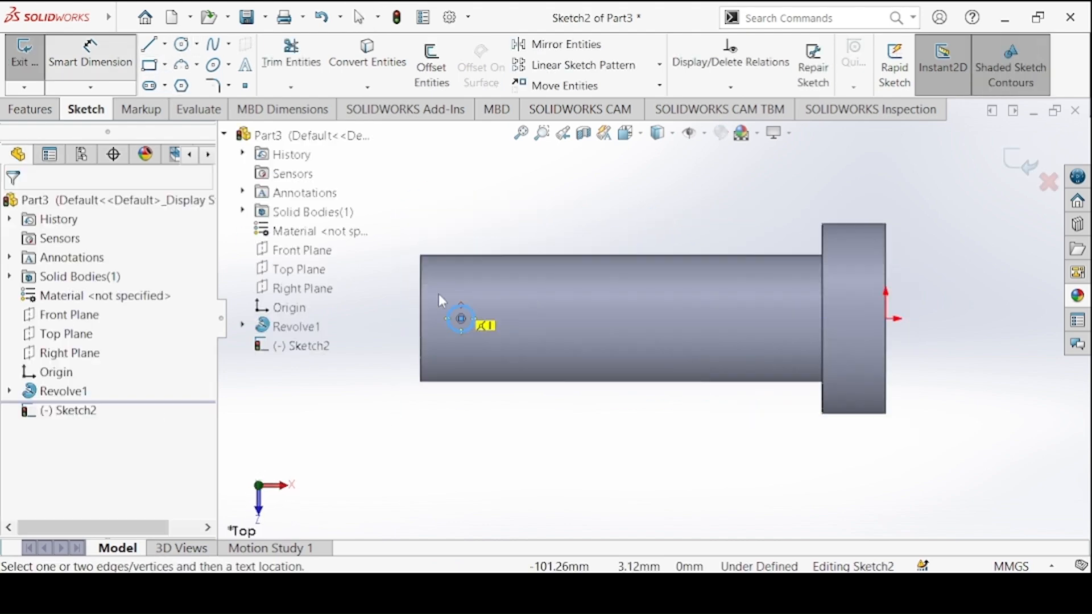
click(460, 318)
click(493, 228)
text(6)
key(Return)
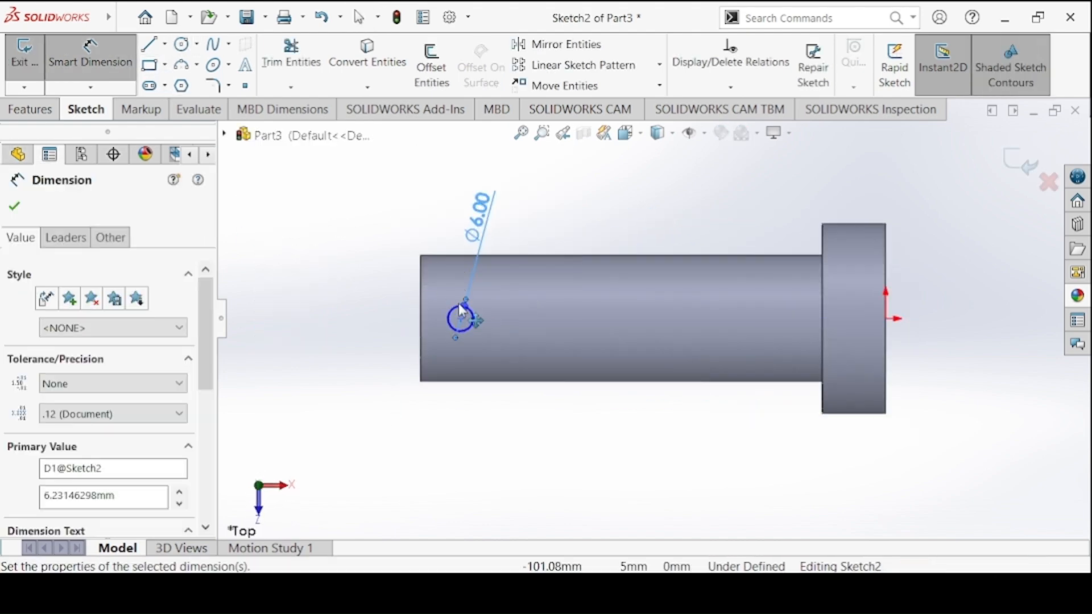
Dimension the hole circle's centre 15.5 mm from the pin's plain end.
click(460, 317)
click(421, 255)
click(441, 163)
text(15)
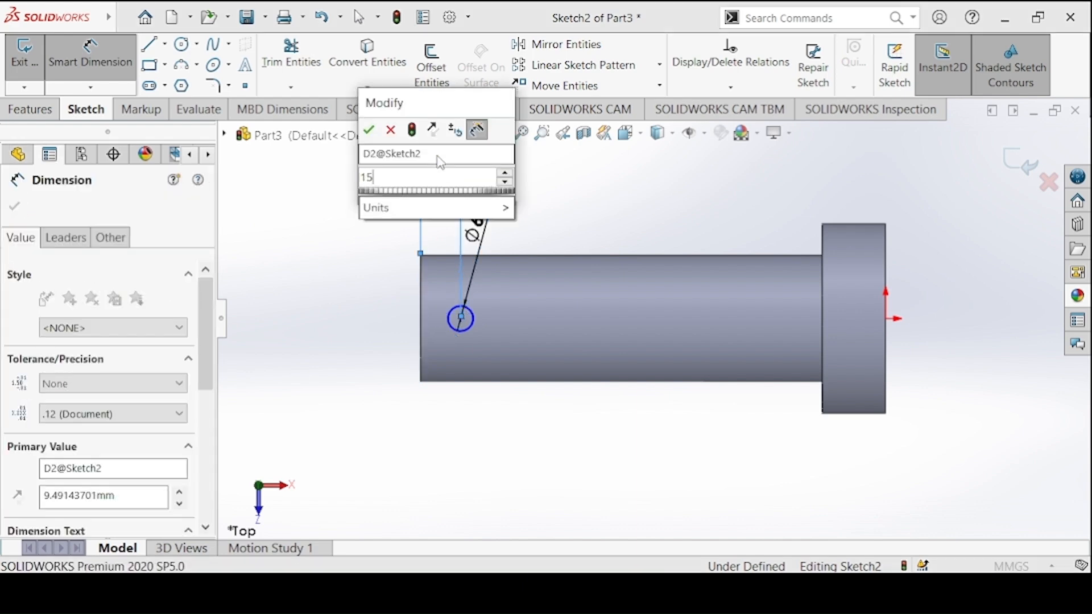
text(.5)
key(Return)
click(91, 55)
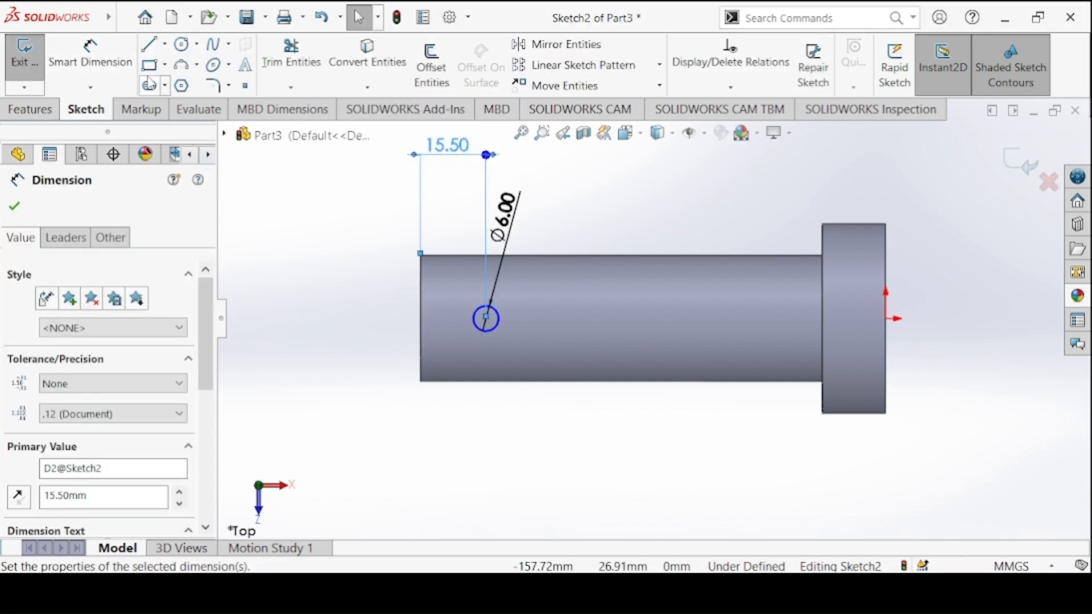
Draw a horizontal construction line from the hole circle's centre to the midpoint of the pin's plain end edge.
click(149, 45)
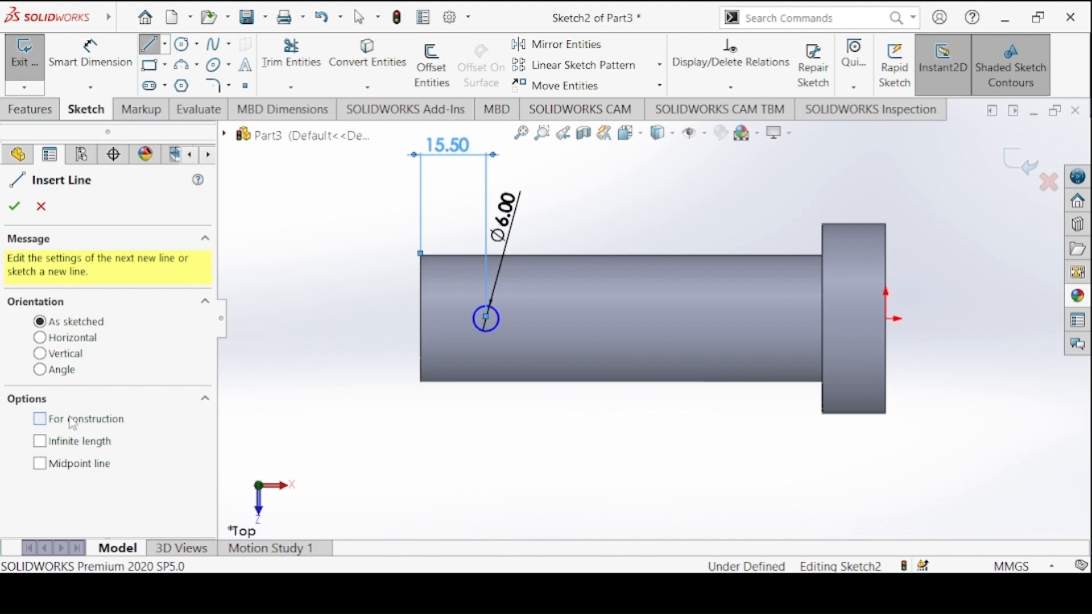
click(73, 423)
click(485, 320)
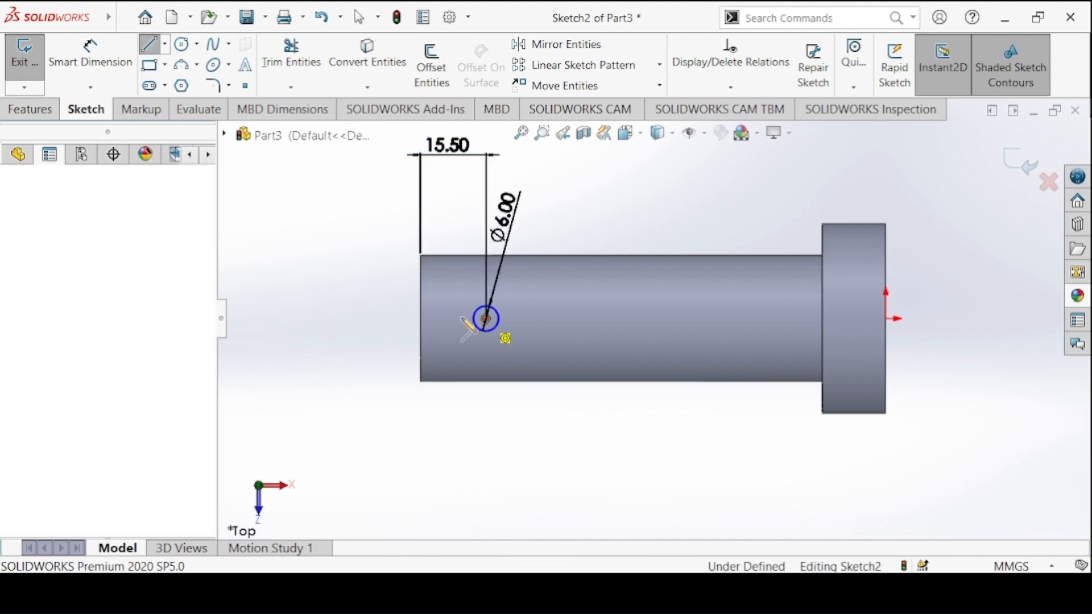
click(421, 319)
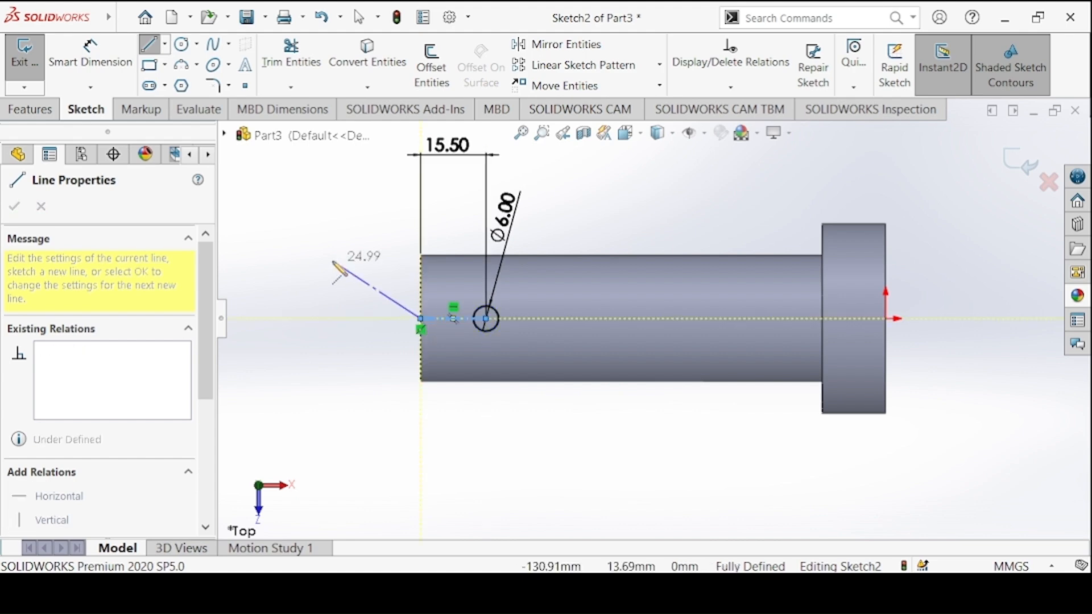
right_click(335, 264)
click(378, 276)
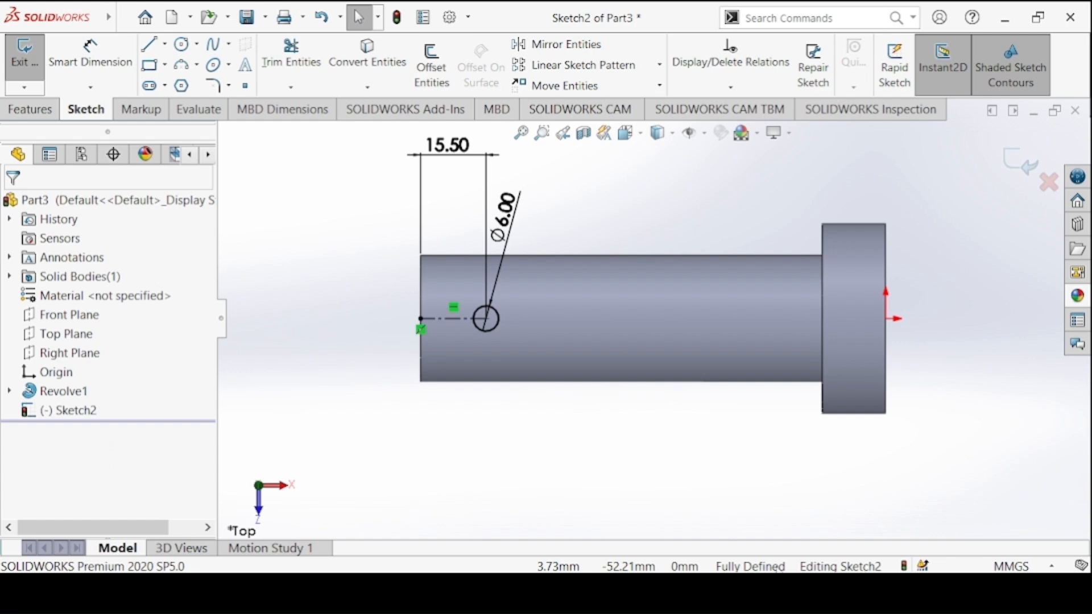
Cut the 6 mm hole circle through the pin with an Extruded Cut set to Through All - Both.
click(34, 110)
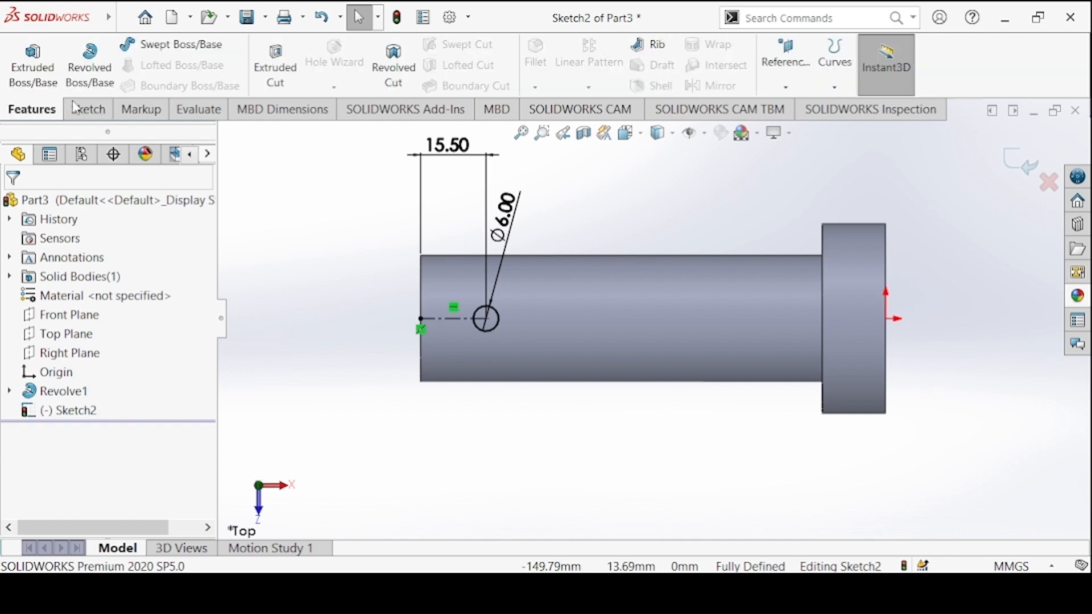
click(279, 69)
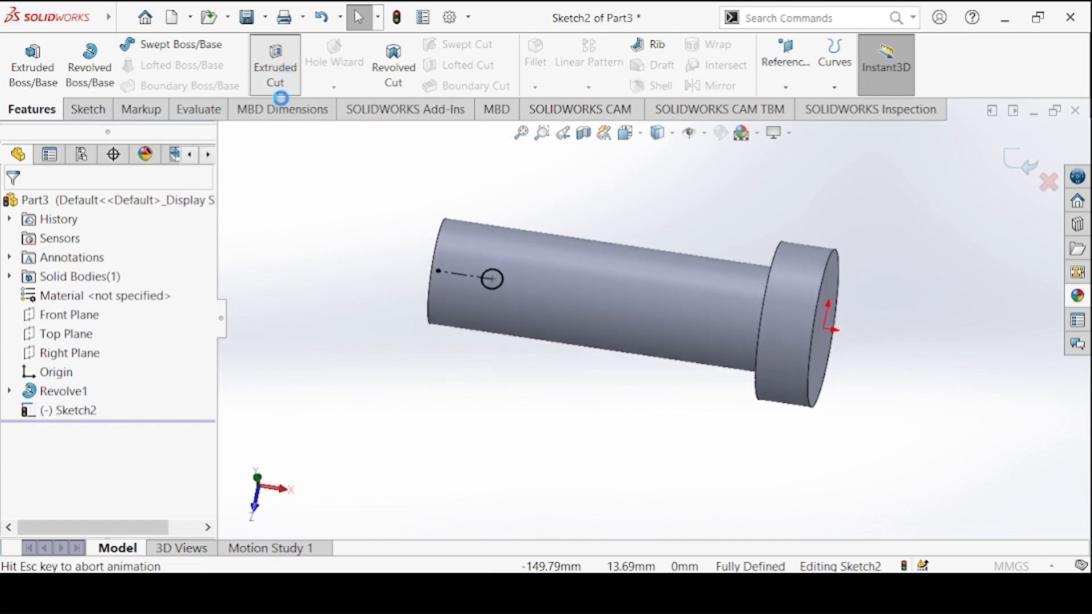
click(121, 317)
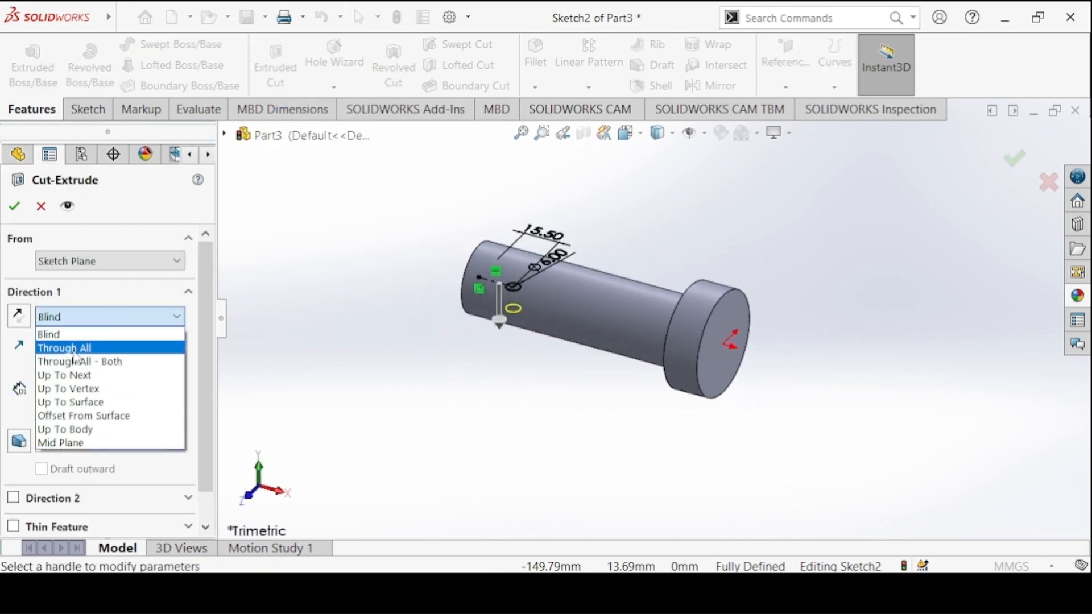
click(70, 362)
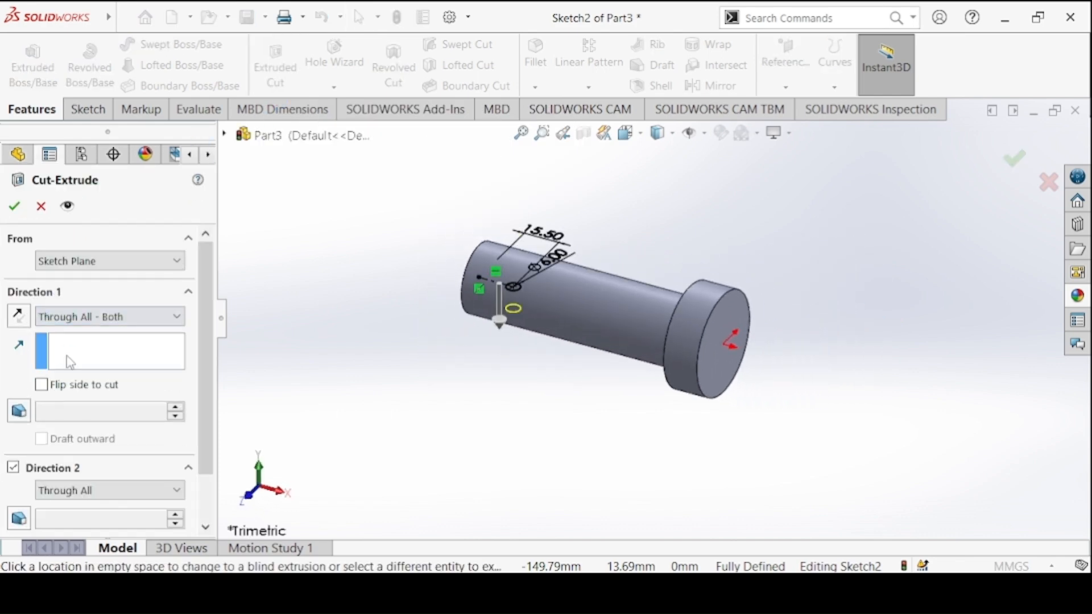
click(14, 206)
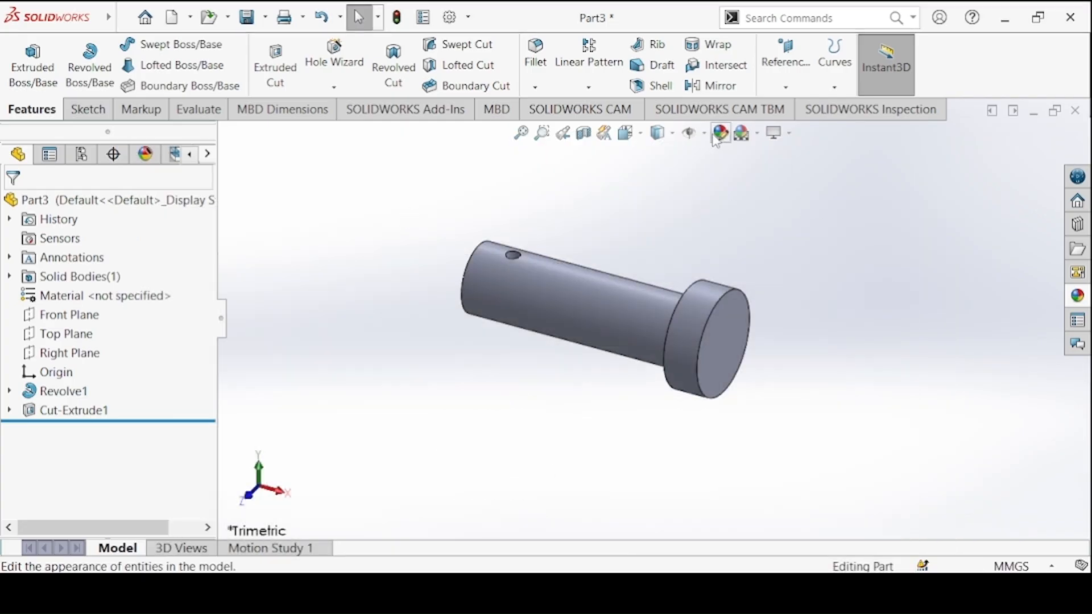
Apply an appearance from the Chrome metal category to the pin.
click(720, 135)
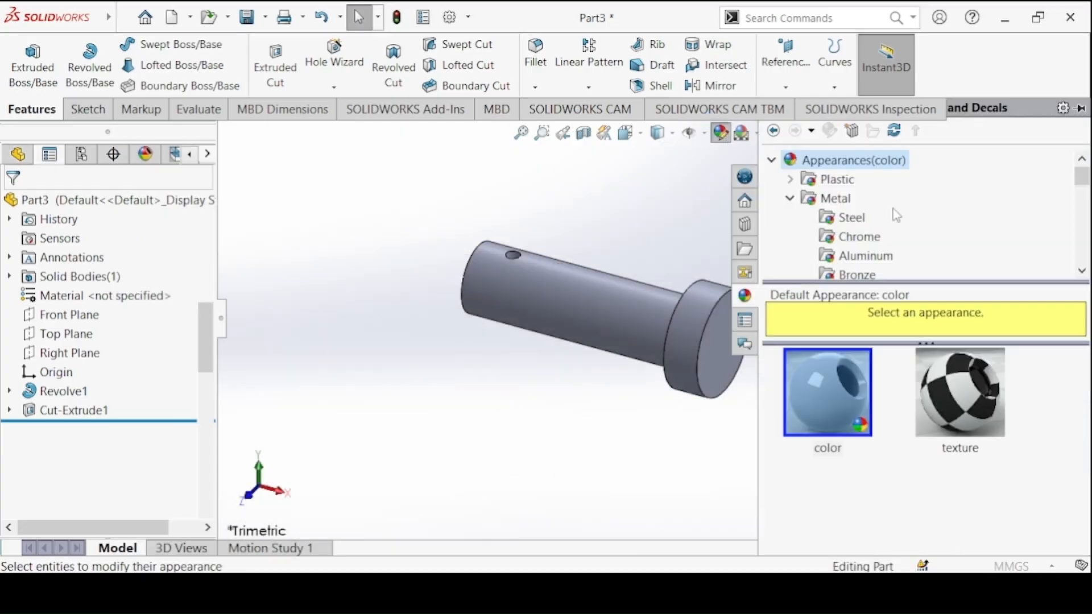
click(860, 237)
click(845, 400)
click(14, 206)
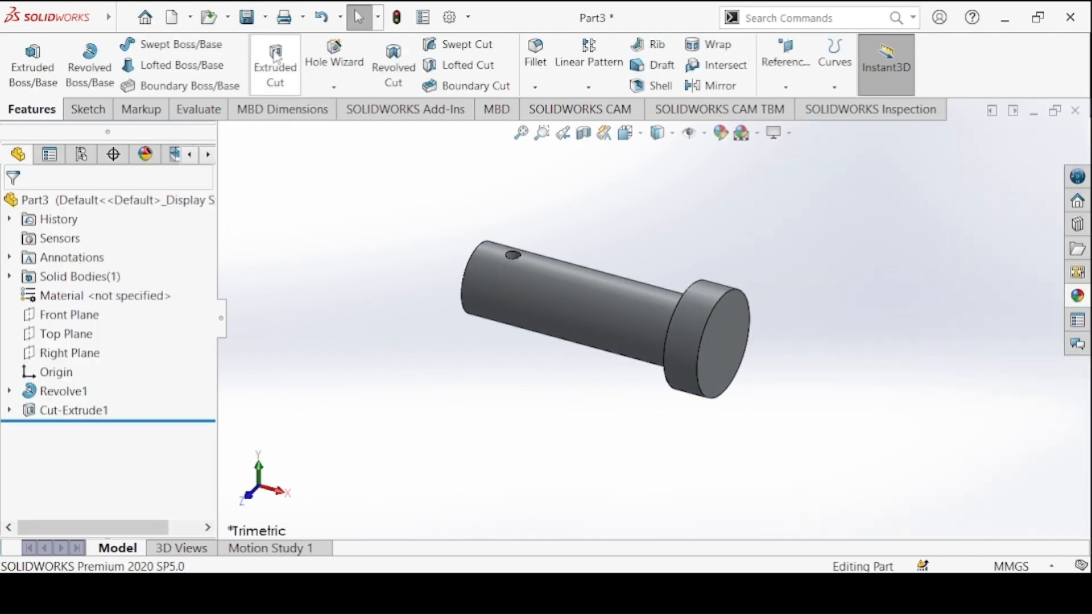
Save the part as Knuckle Pin in the KNUCKLE JOINT folder.
click(247, 17)
text(K)
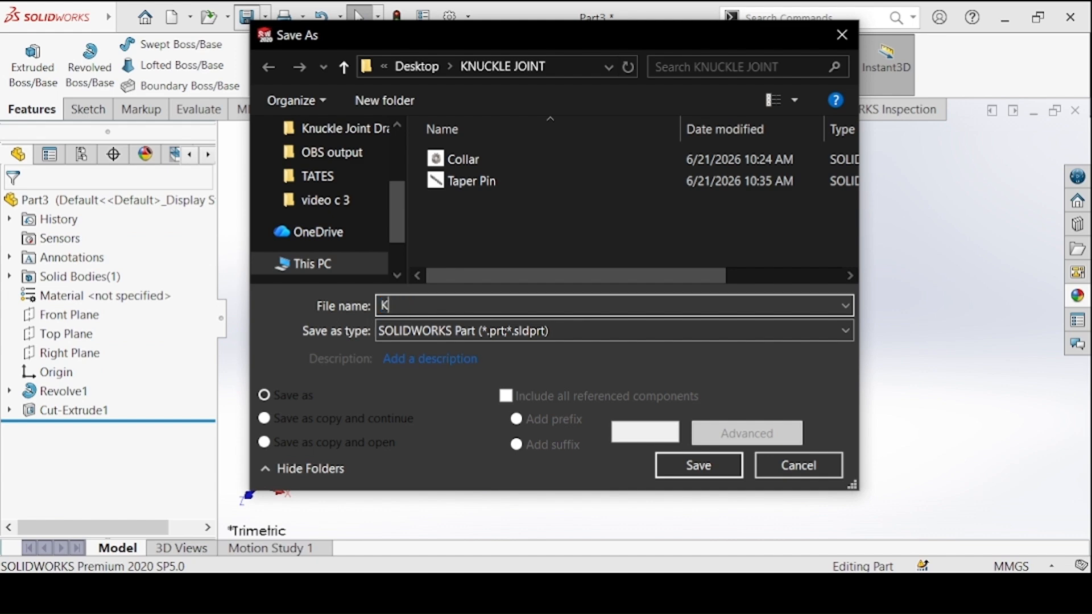
text(nuckle Pin)
click(665, 472)
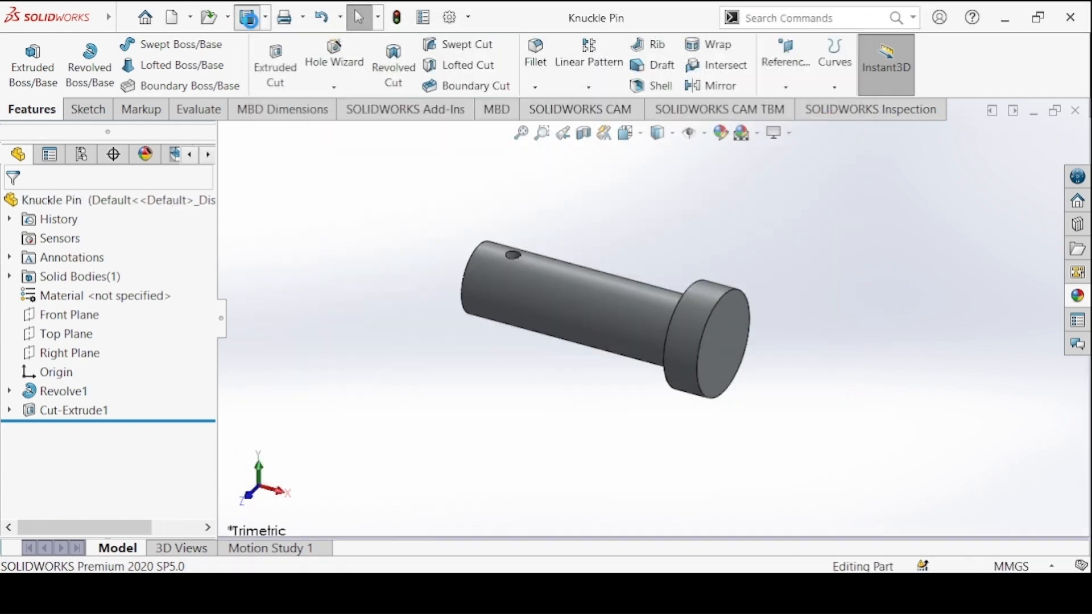
Close the open Knuckle Pin and Taper Pin parts and create a new part.
click(1075, 111)
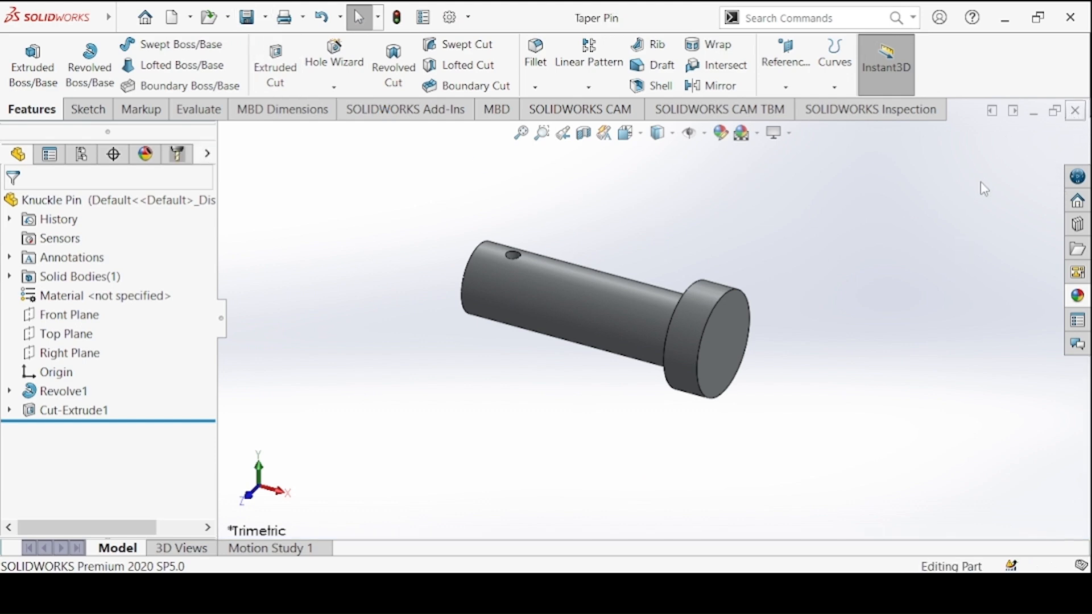
click(1075, 110)
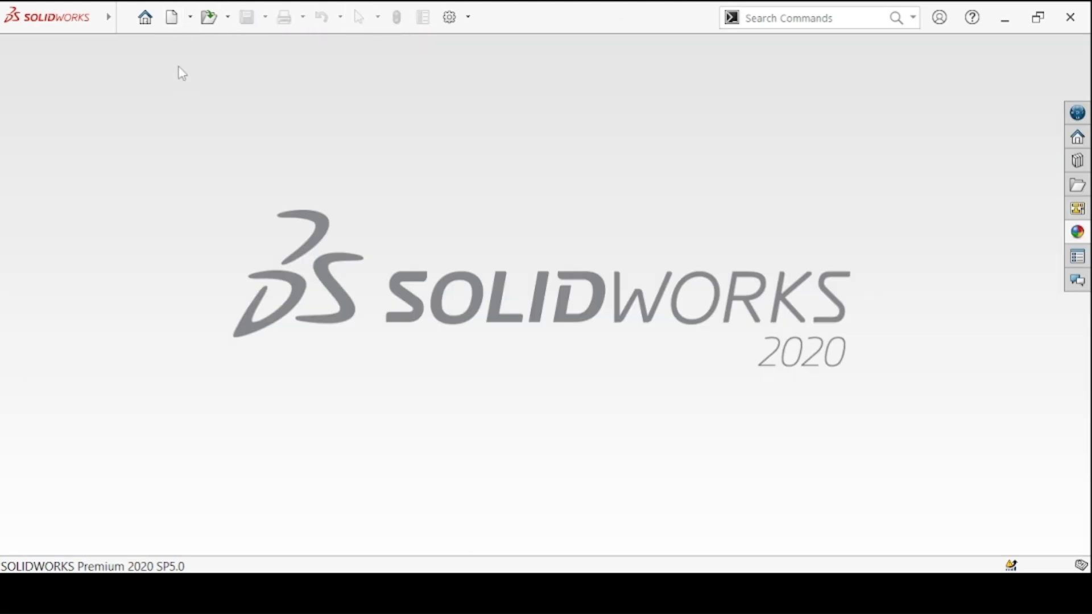
click(172, 17)
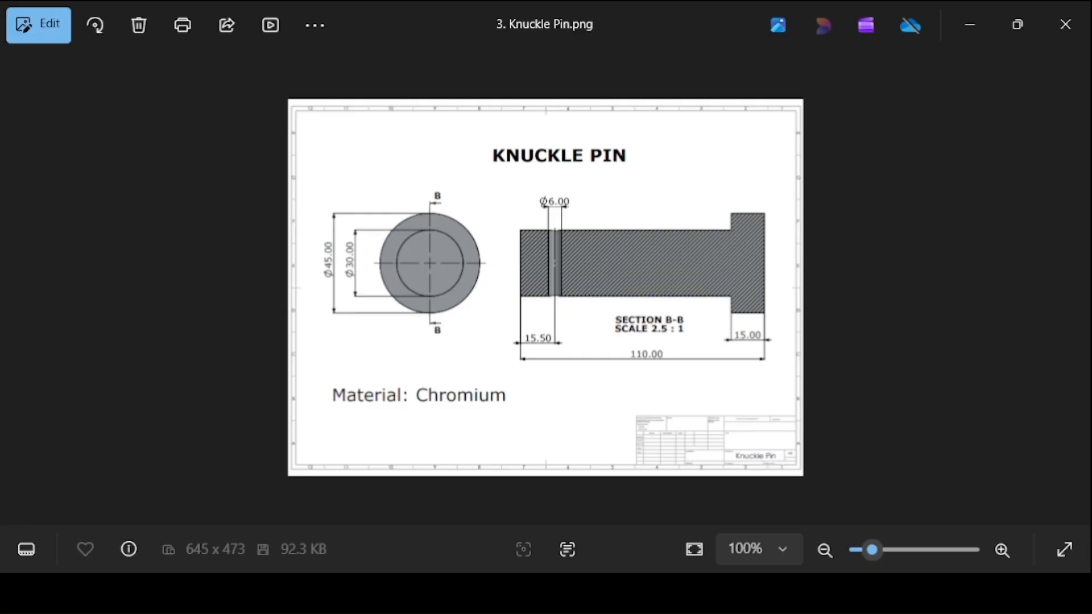
Bring up the Eye End drawing for reference and start a sketch with the Circle tool on the Front Plane.
key(Left)
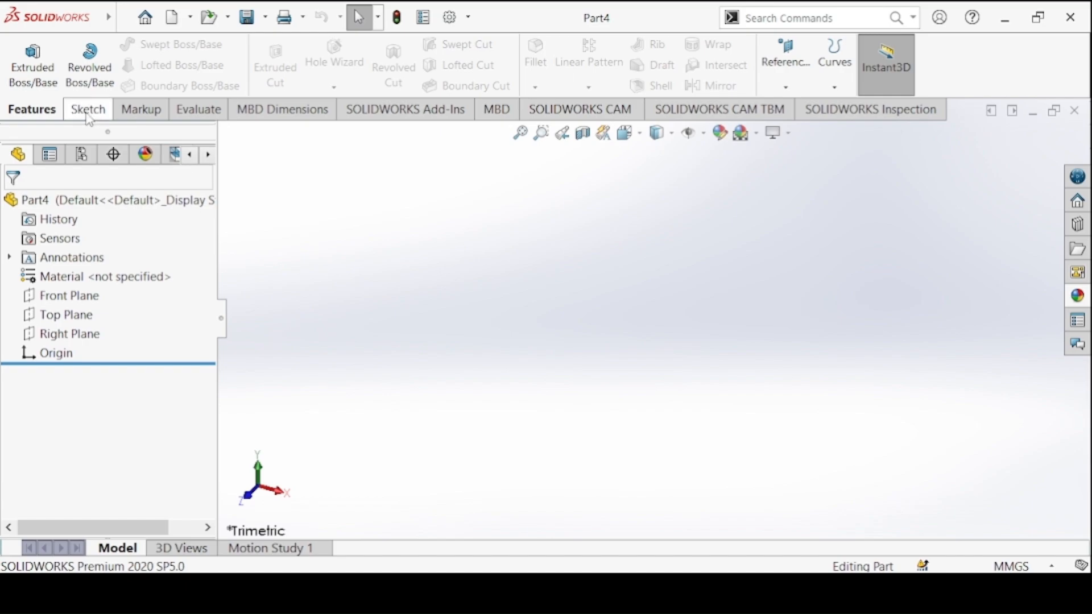
click(87, 114)
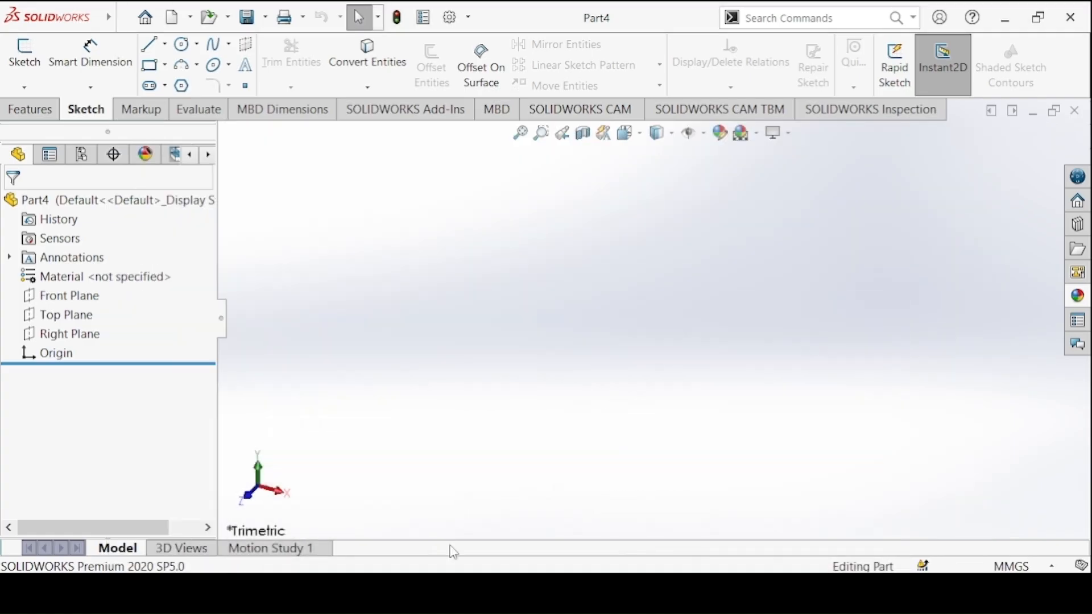
click(55, 113)
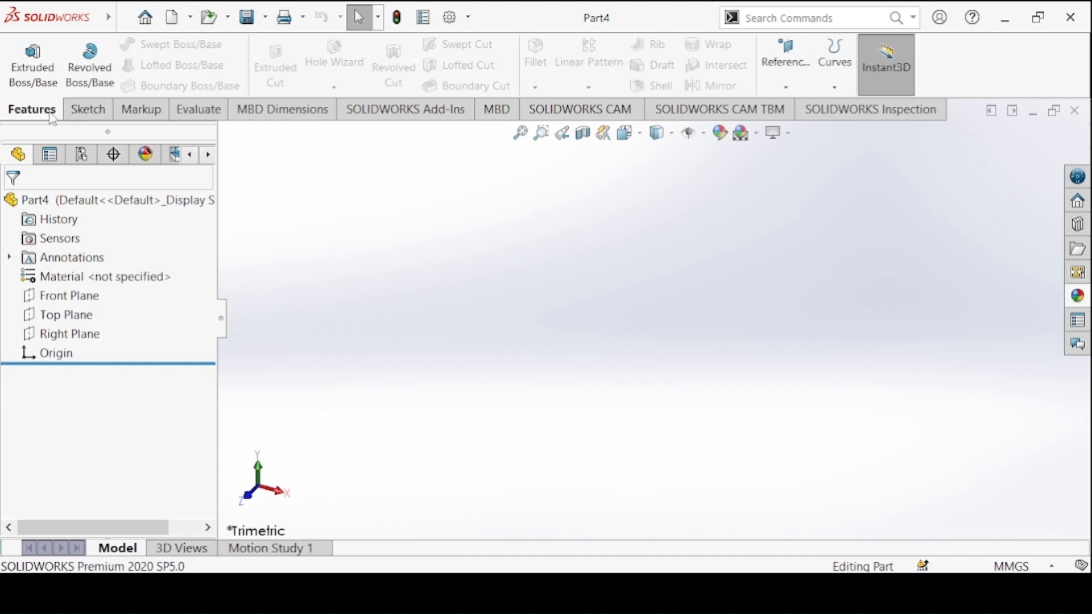
click(73, 116)
click(26, 85)
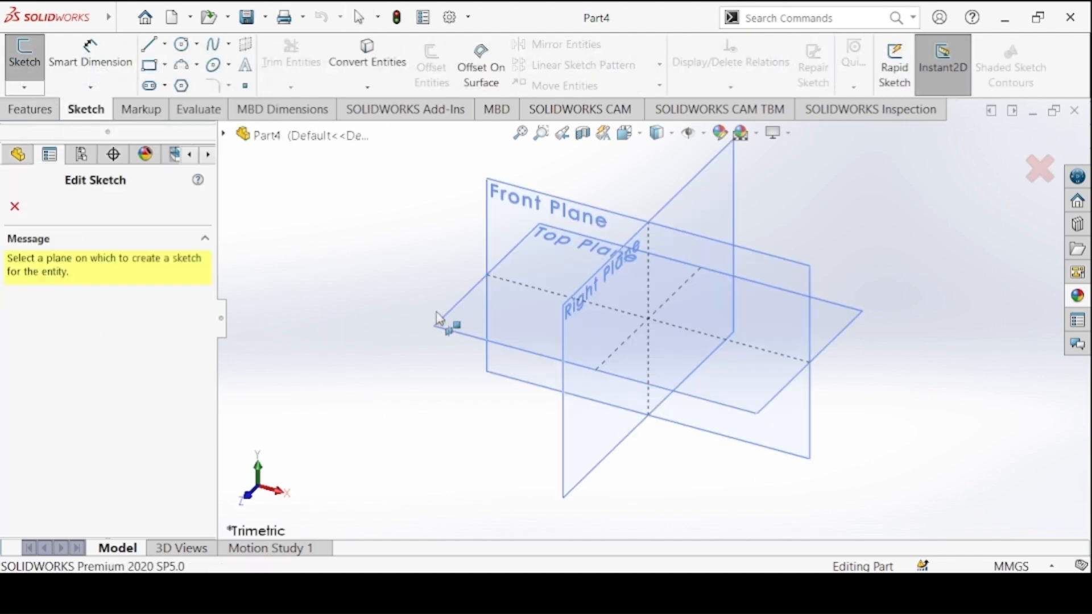
click(498, 235)
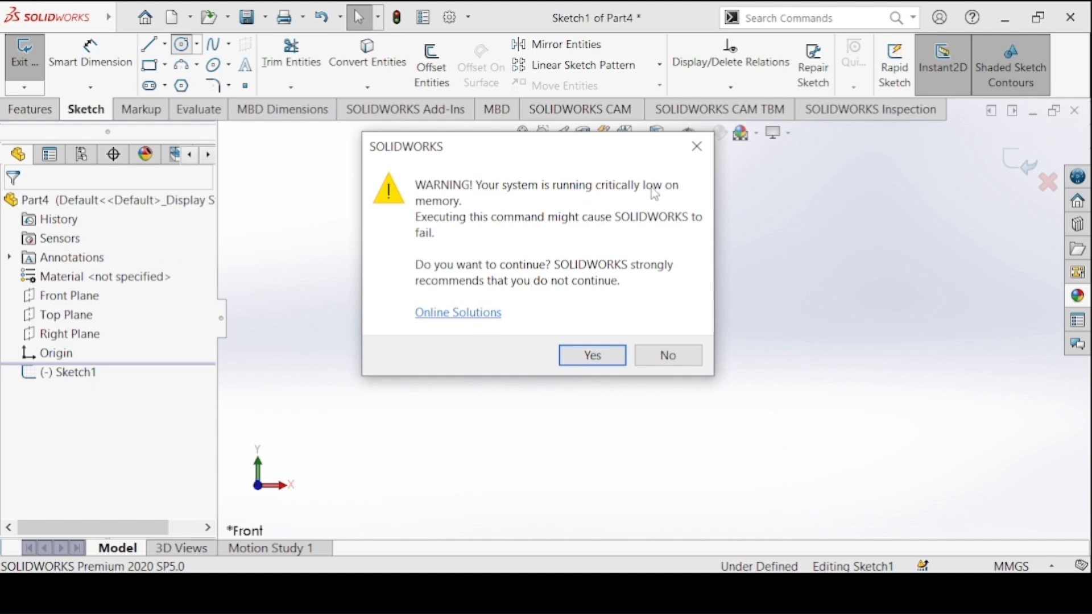
click(592, 356)
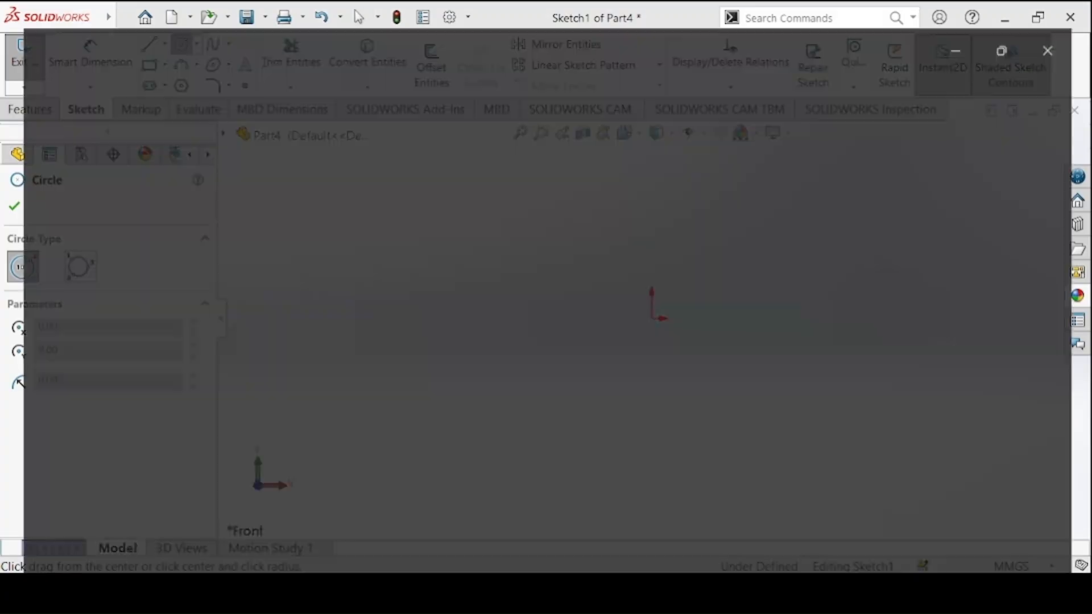
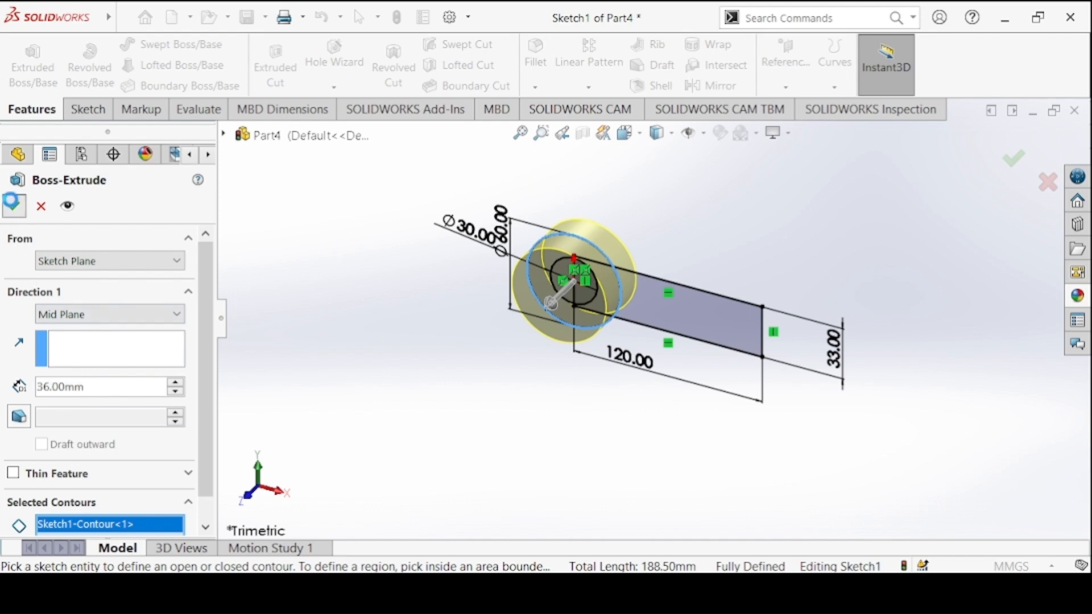
Confirm the 36 mm Mid Plane extrusion of the 60 mm circle.
key(Return)
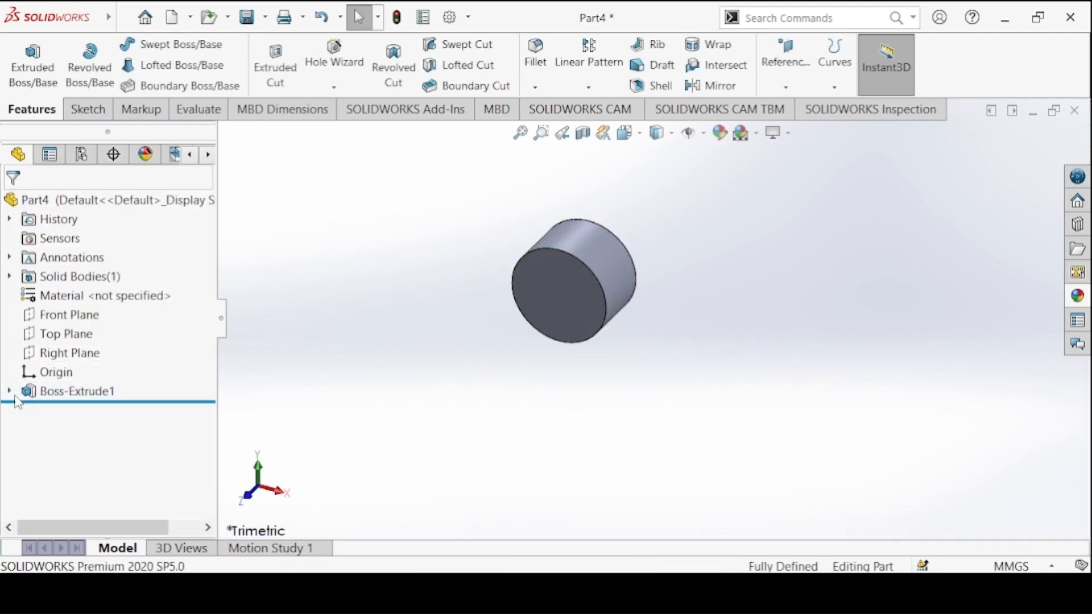
Extrude the 120 x 33 mm rectangle of the same sketch 33 mm with Mid Plane, checking its thickness in the Eye End drawing.
click(9, 391)
click(72, 410)
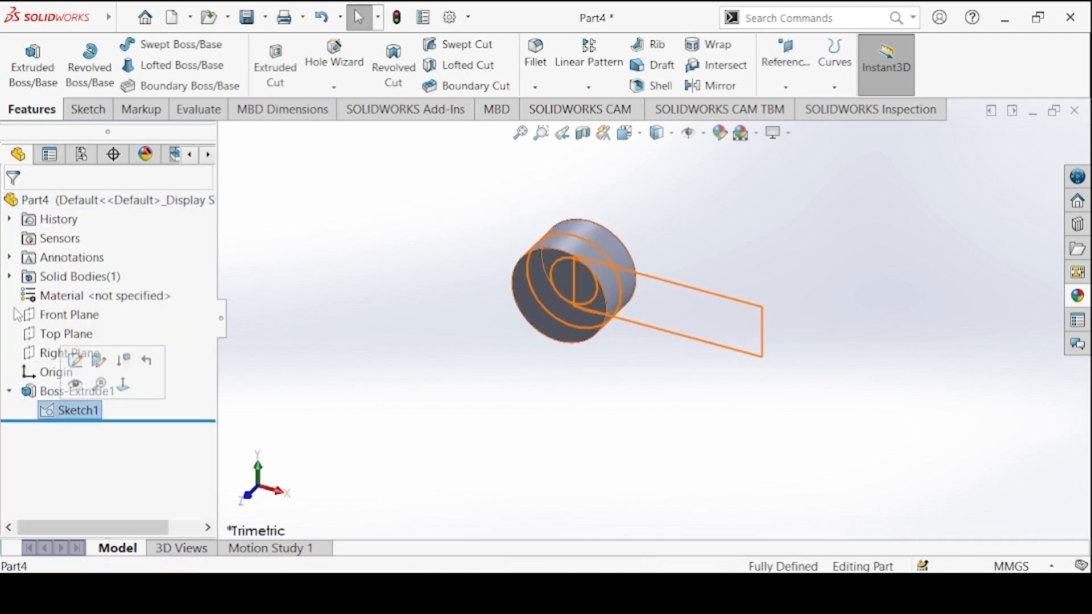
click(32, 68)
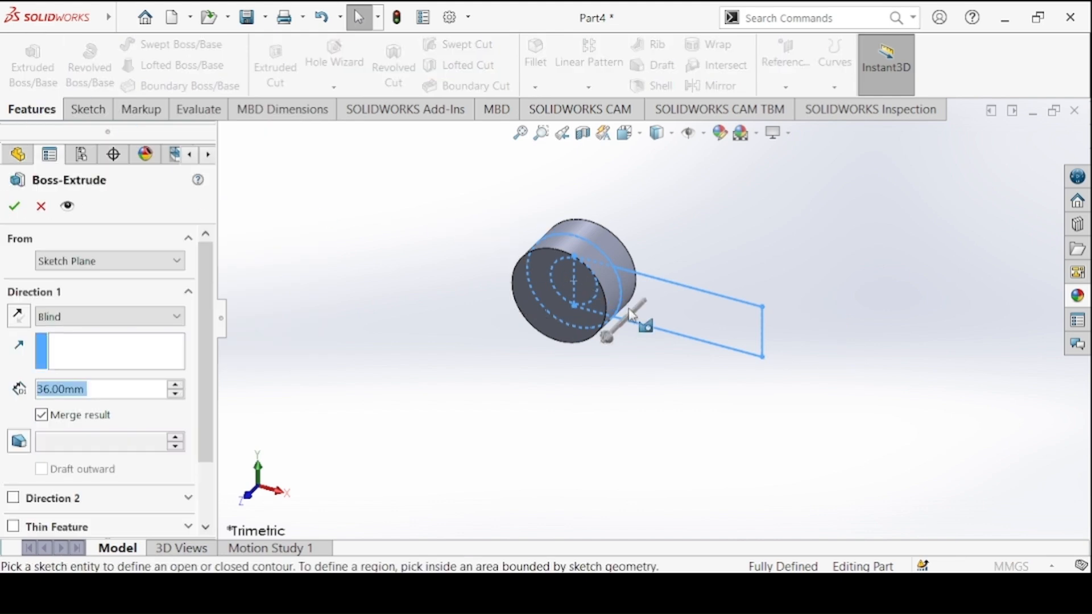
click(671, 297)
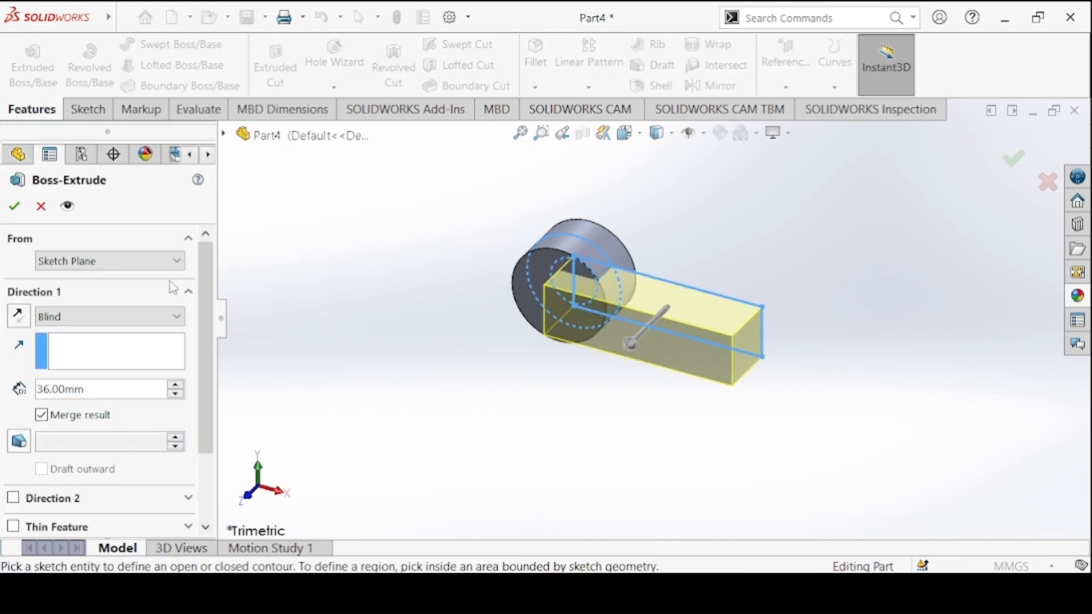
click(103, 316)
click(57, 416)
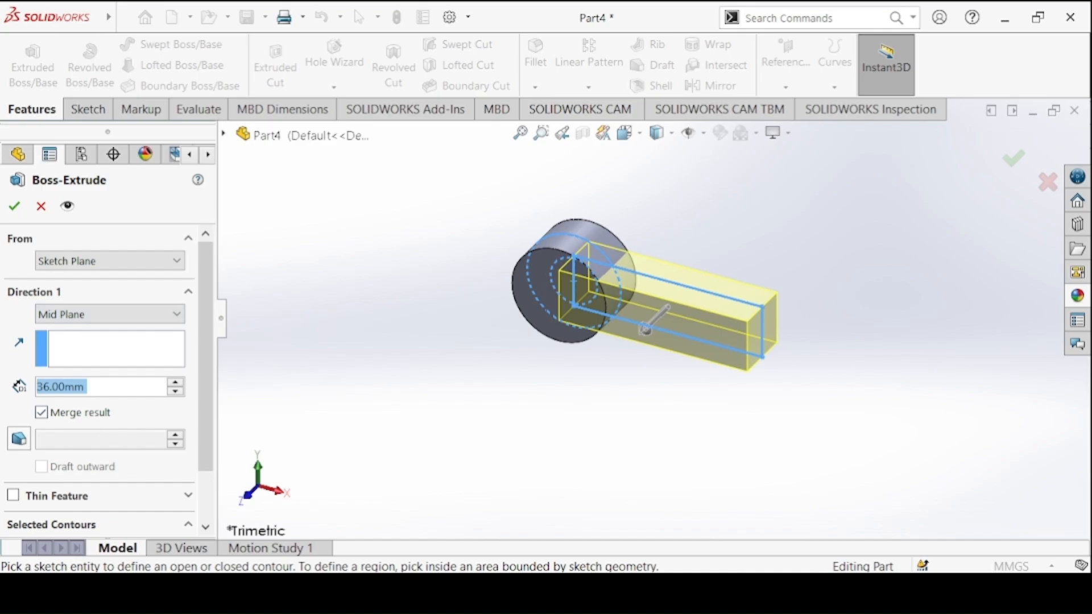
click(364, 594)
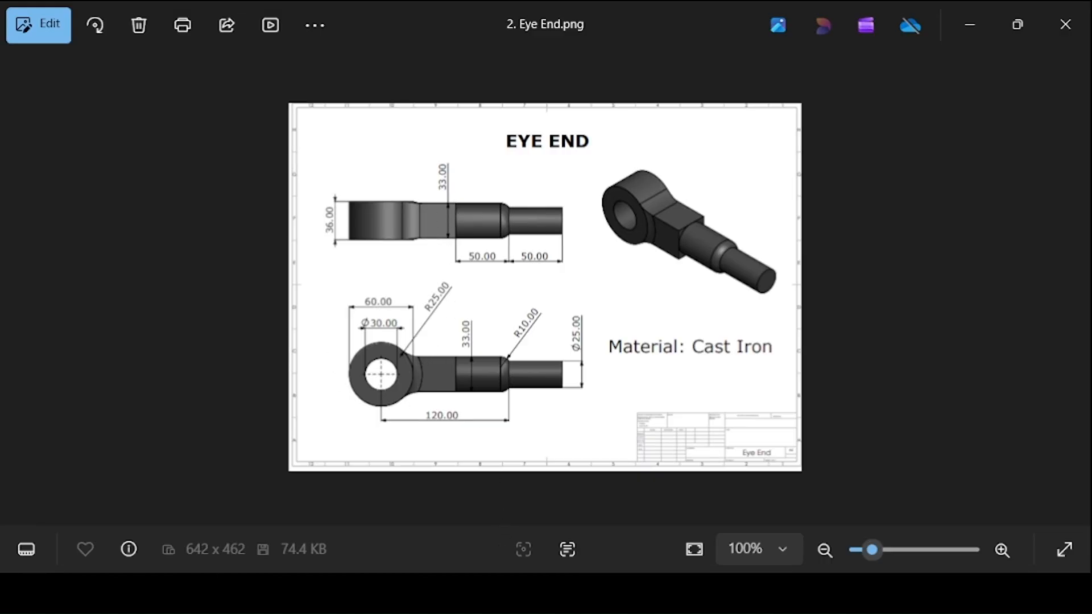
key(alt+Tab)
double_click(108, 389)
text(33)
key(Return)
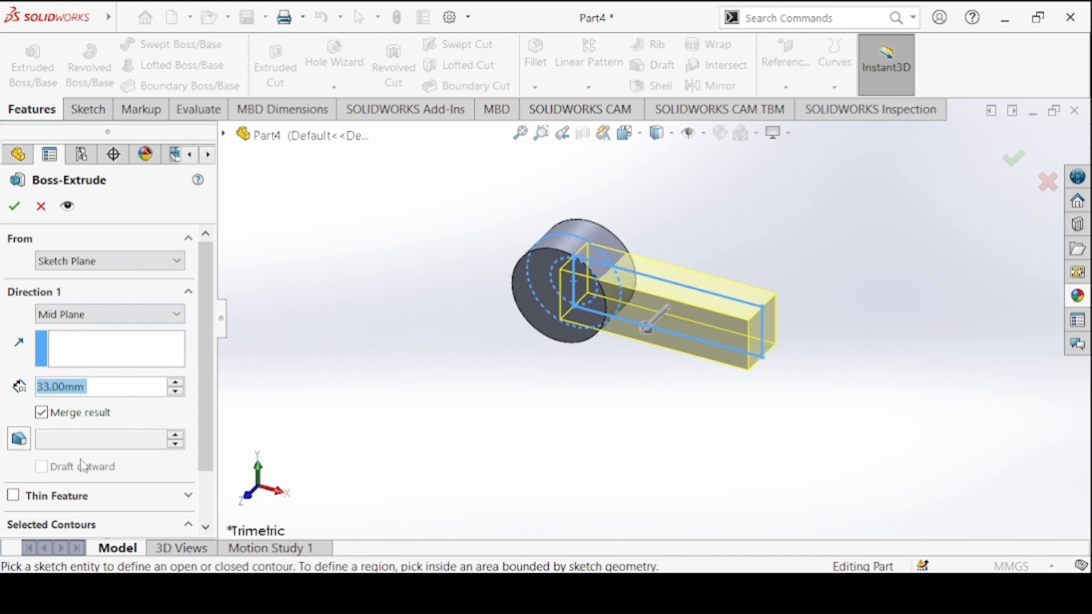
click(13, 209)
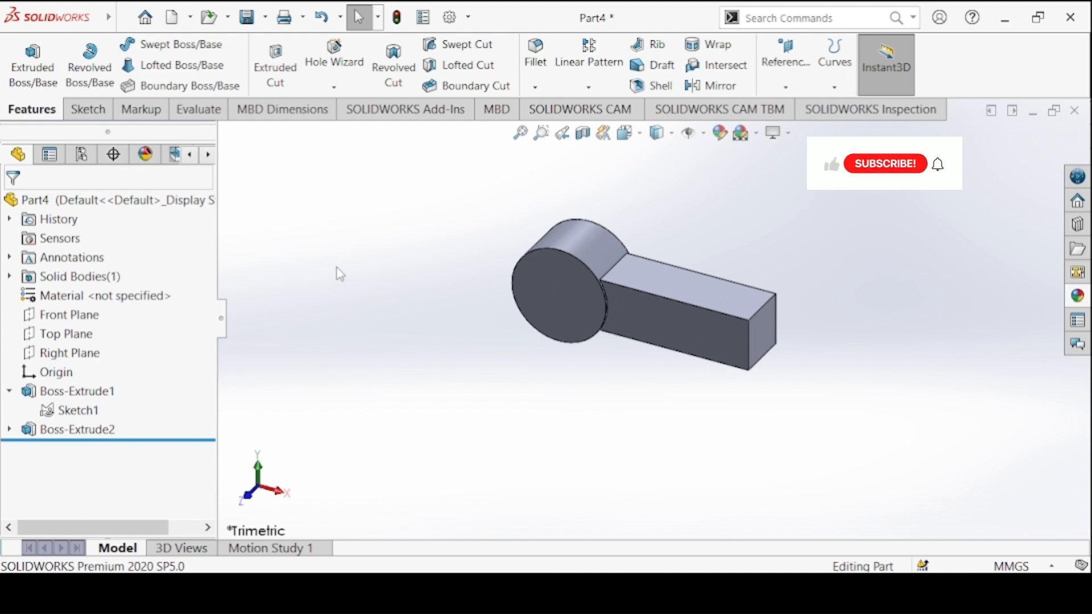
Cut the 30 mm circle of the first sketch through the eye with Extruded Cut set to Through All - Both.
click(78, 410)
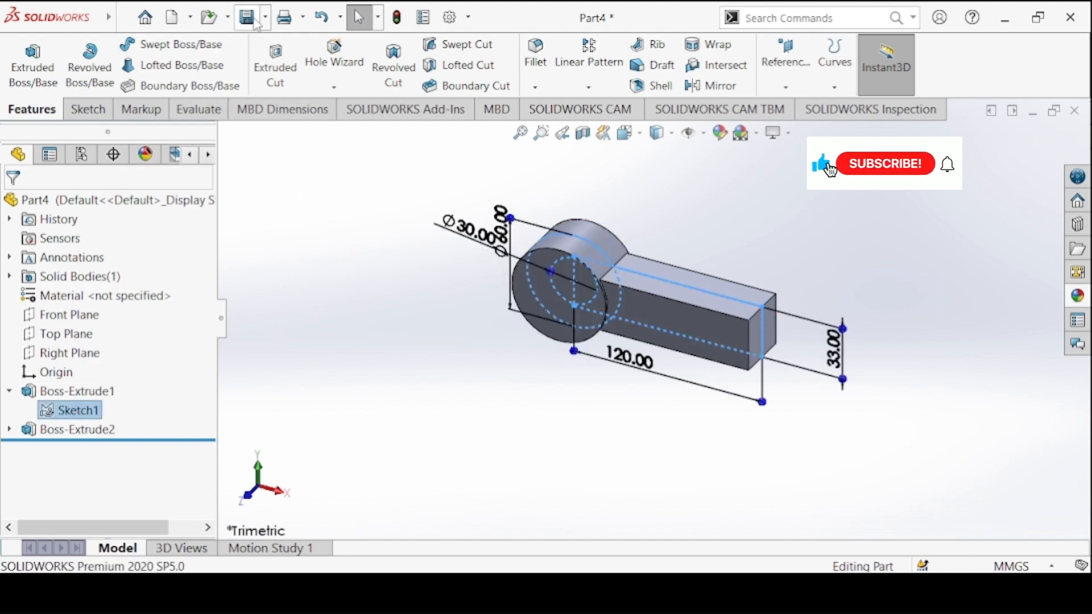
click(555, 286)
click(68, 317)
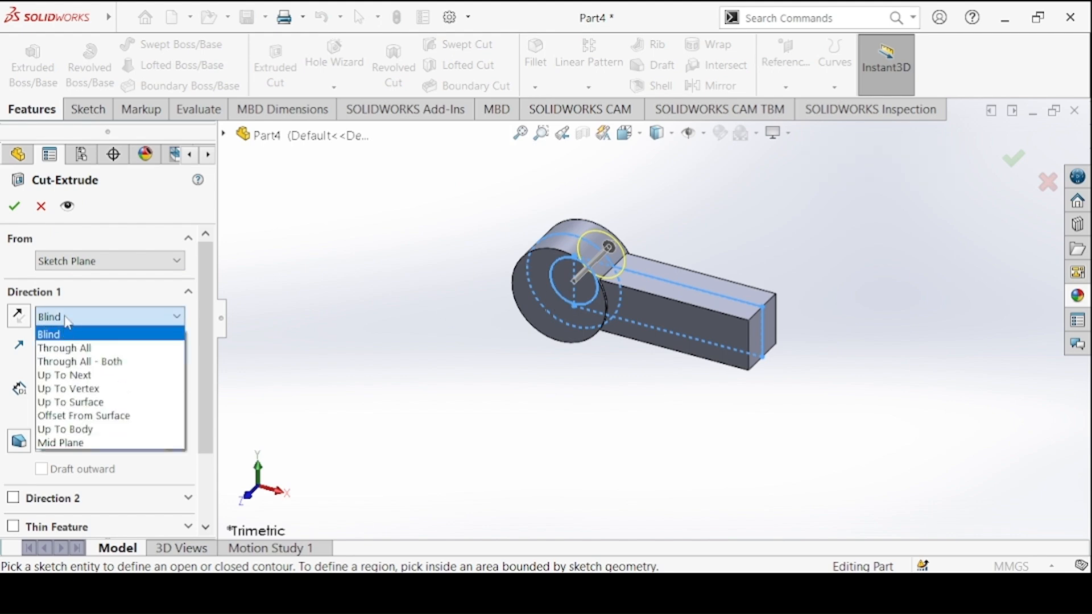
click(104, 362)
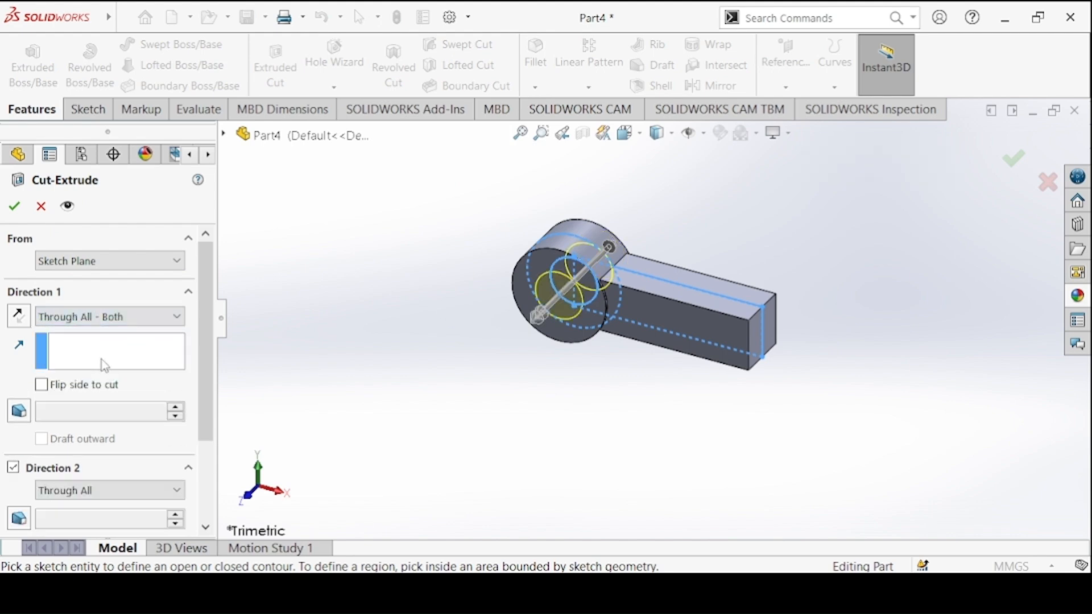
click(15, 206)
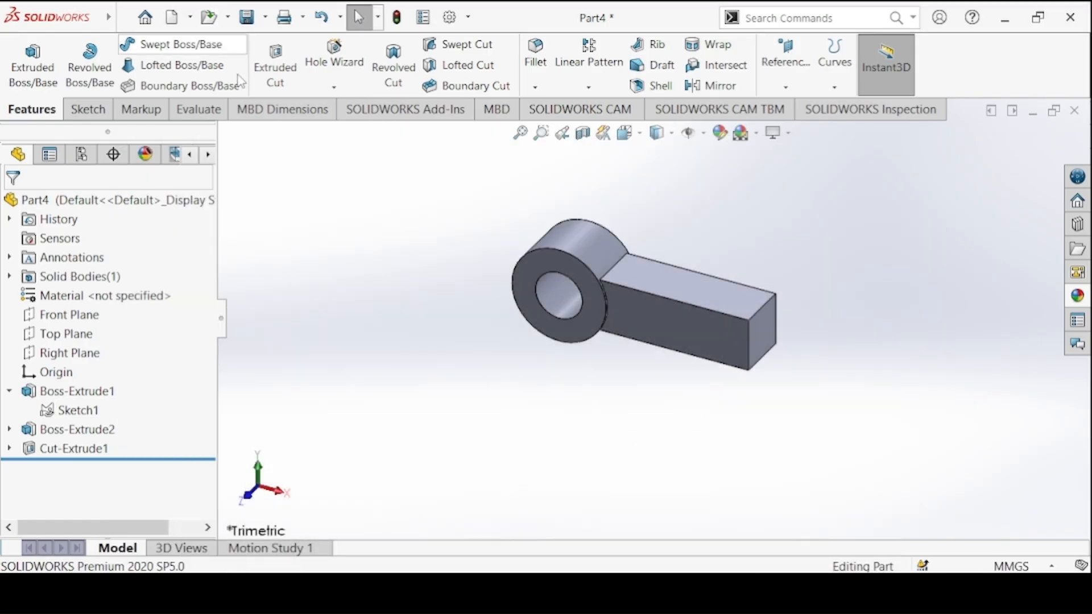
Start an Extruded Cut sketch on the square arm's end face and draw a circle centred on the origin.
click(279, 84)
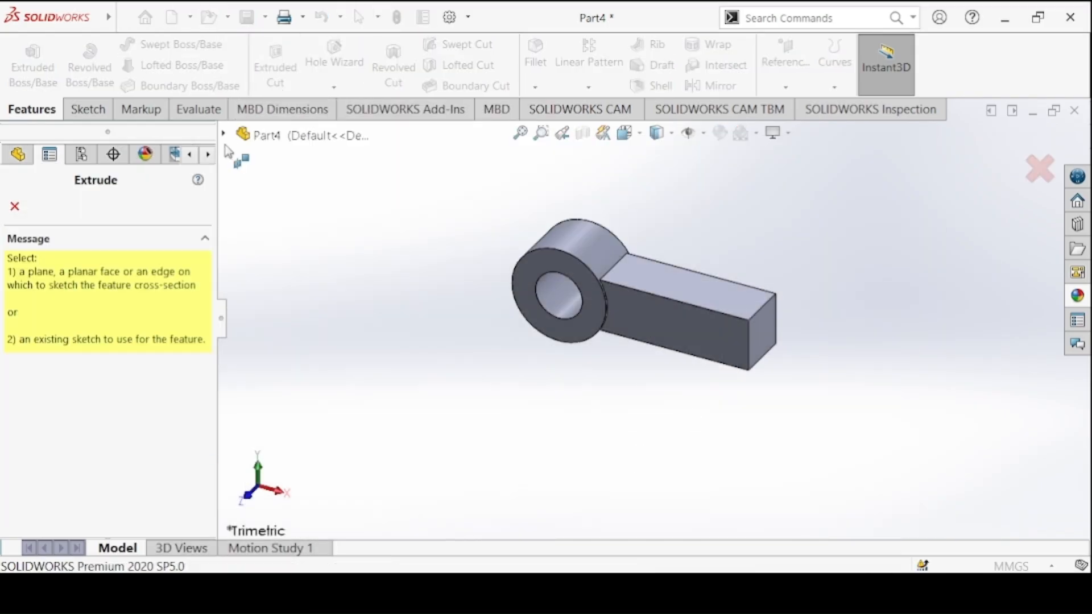
click(760, 324)
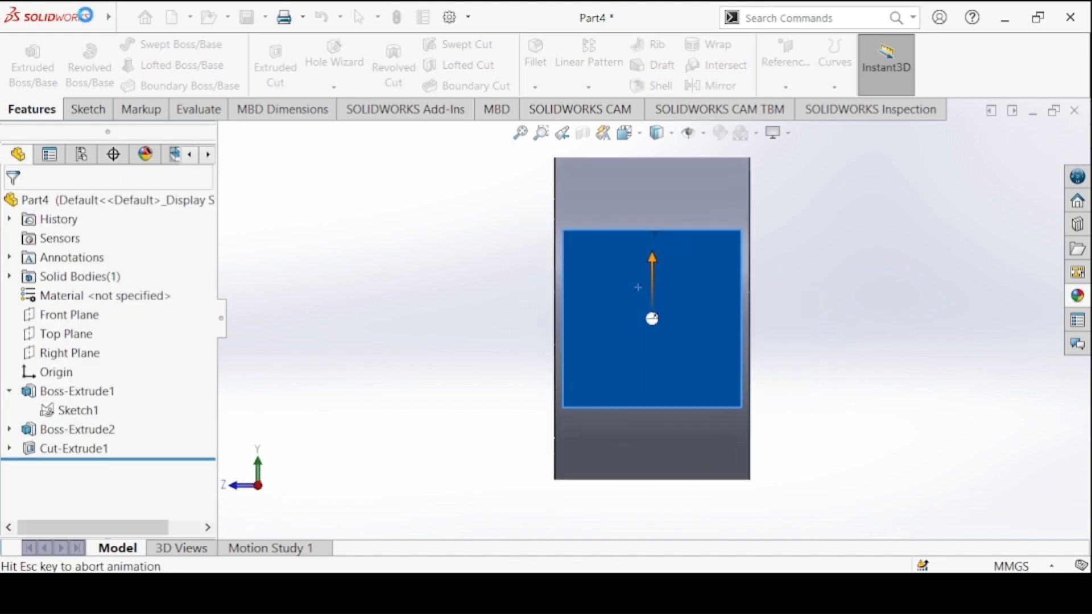
click(182, 44)
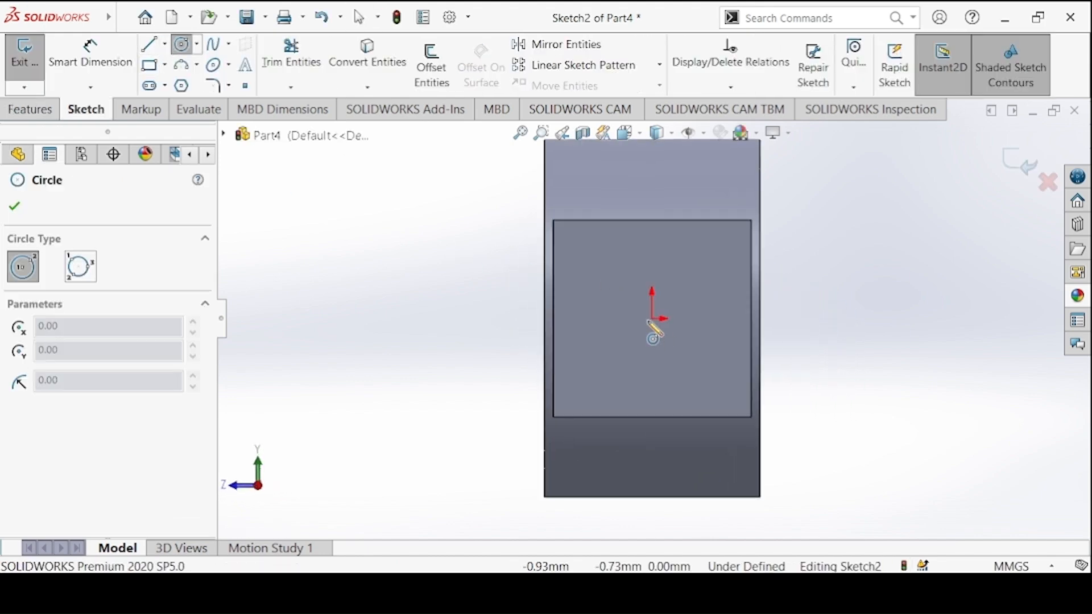
click(654, 318)
click(584, 267)
key(Escape)
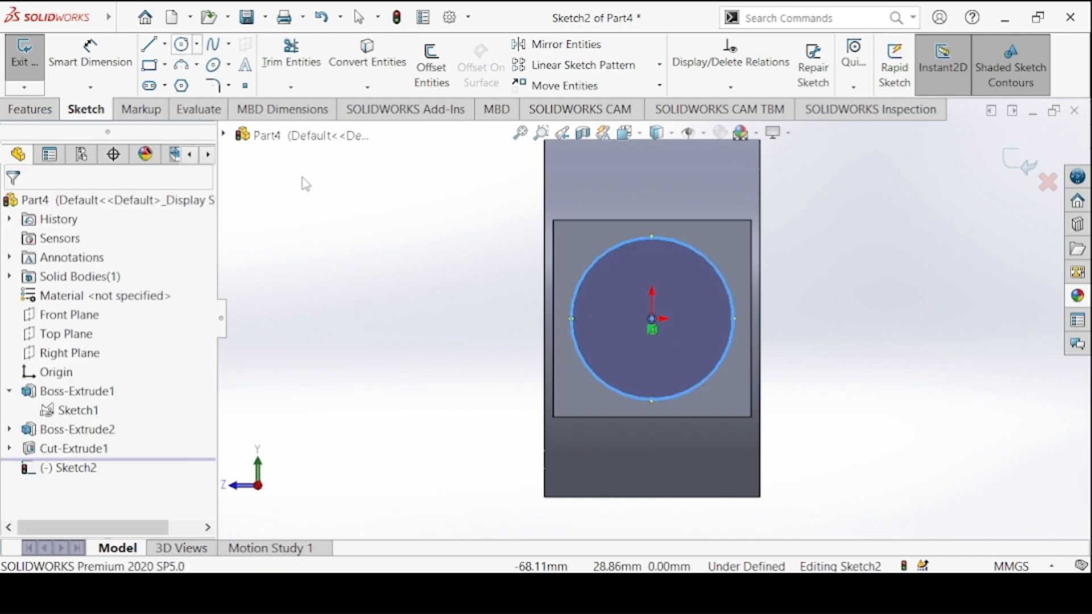
Make the circle tangent to the upper edge of the arm's square end face.
click(603, 254)
ctrl+click(585, 220)
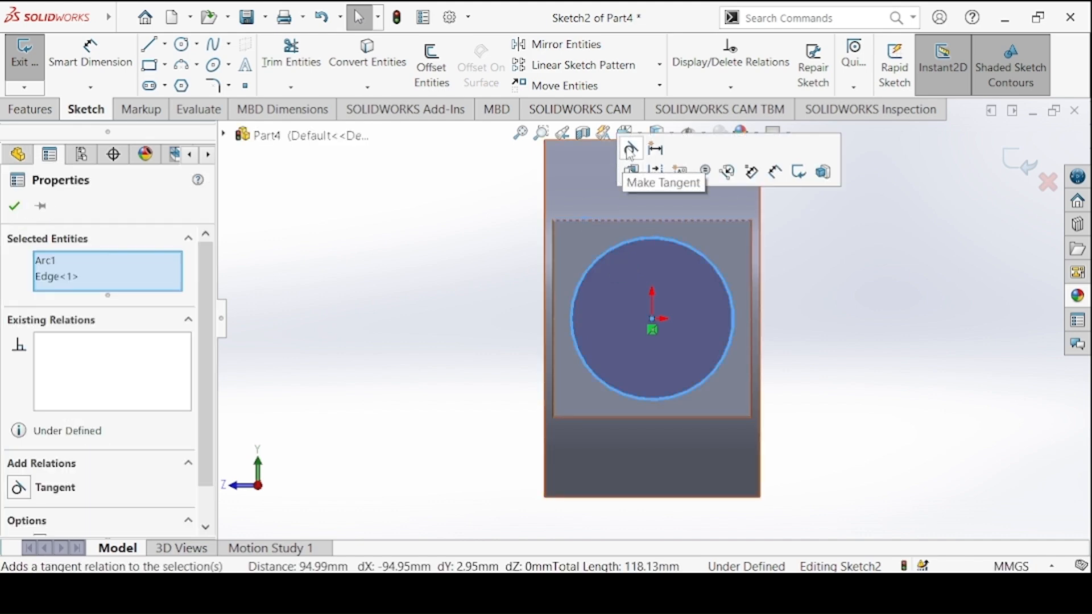
click(630, 150)
click(390, 237)
Cut away the material outside the circle 50 mm deep with Flip side to cut, leaving a cylindrical shank.
click(57, 112)
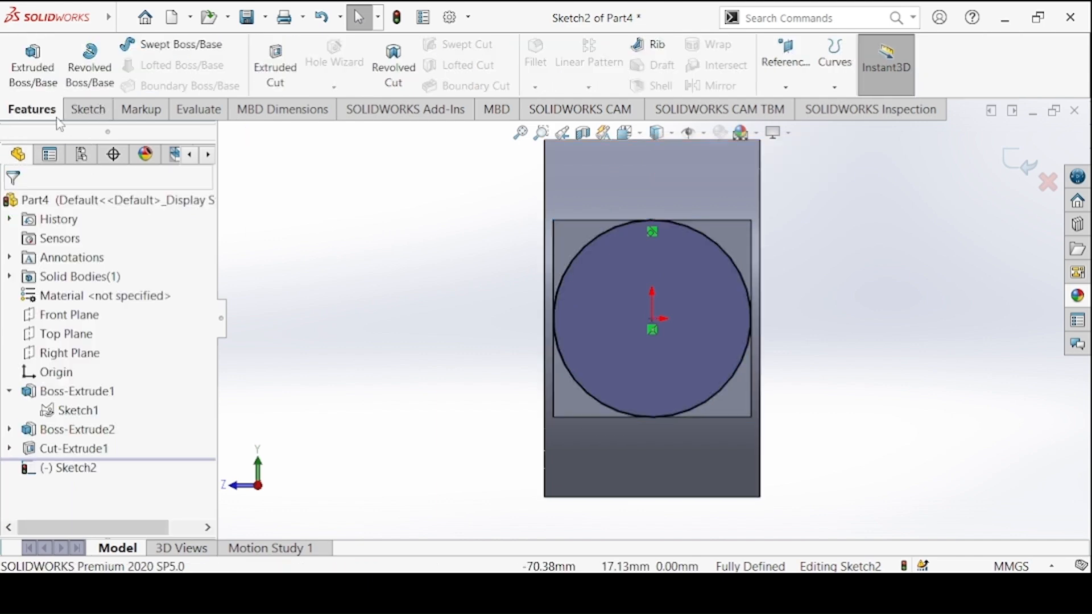
click(80, 108)
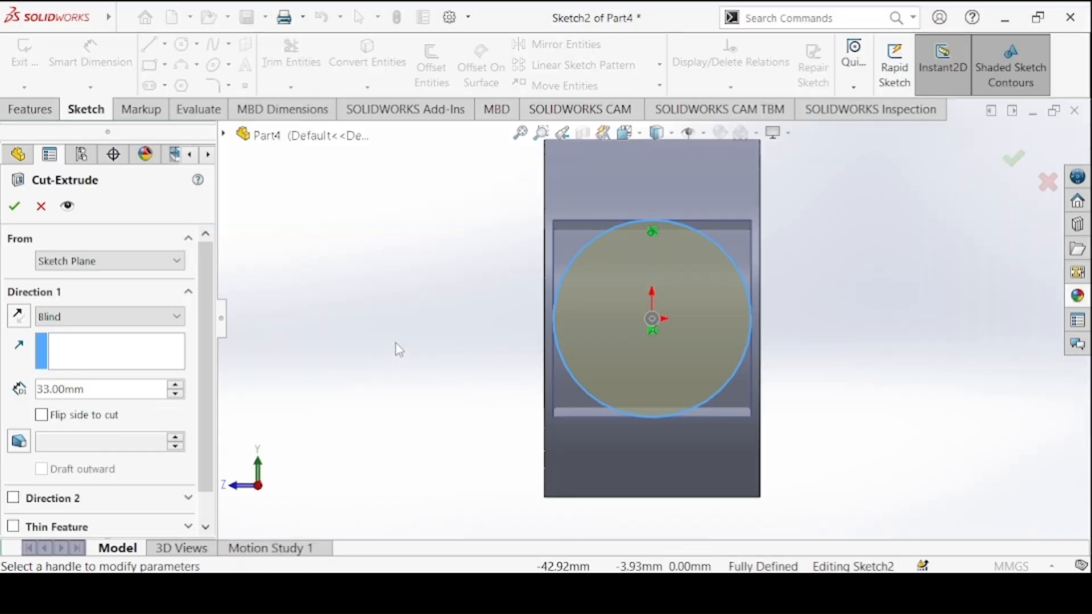
click(136, 389)
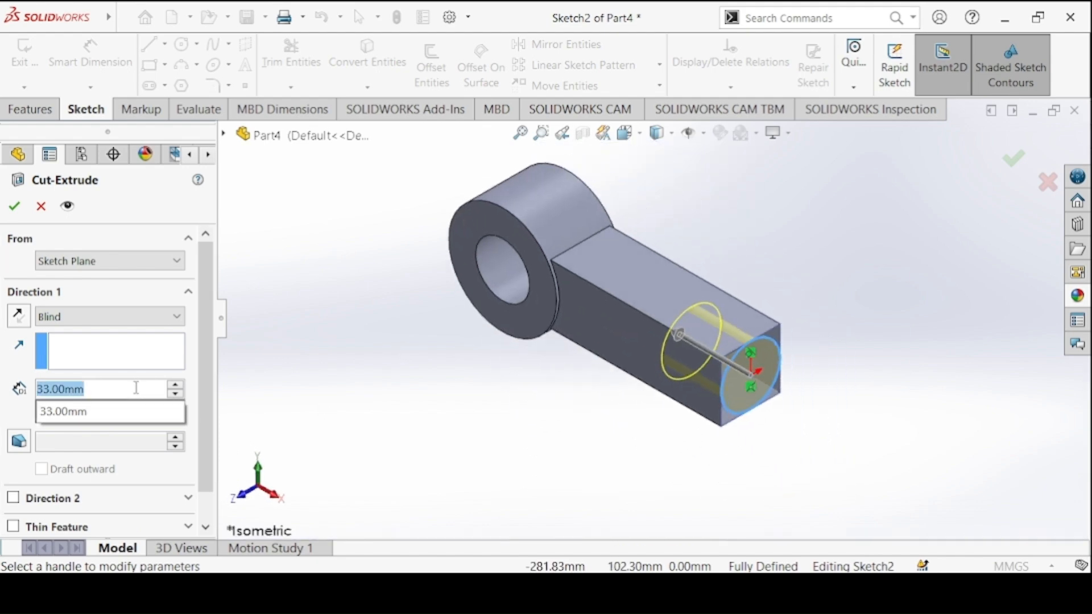
text(50)
key(Return)
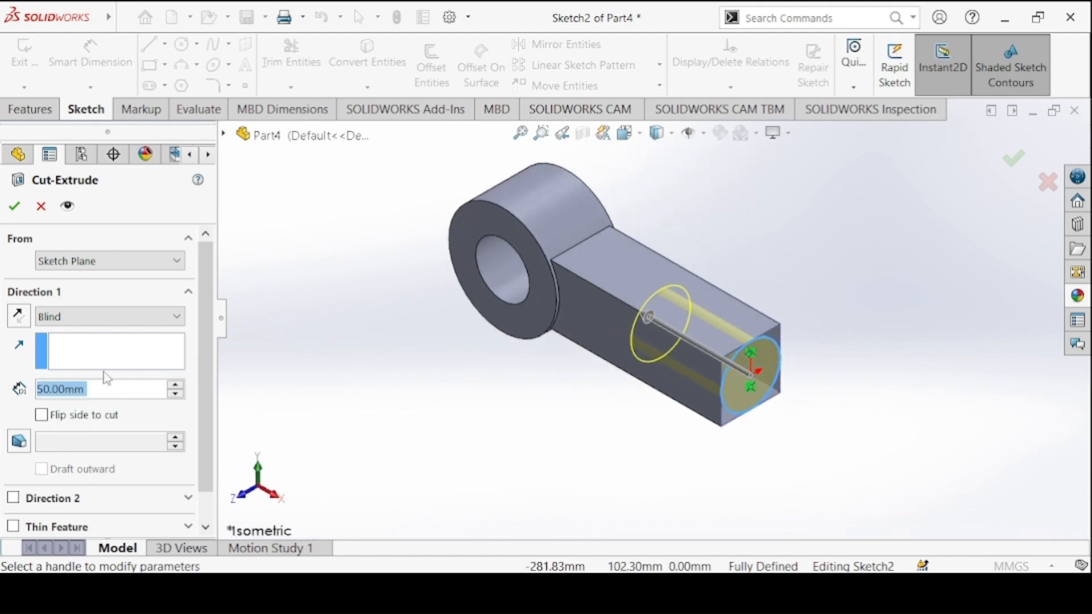
click(41, 416)
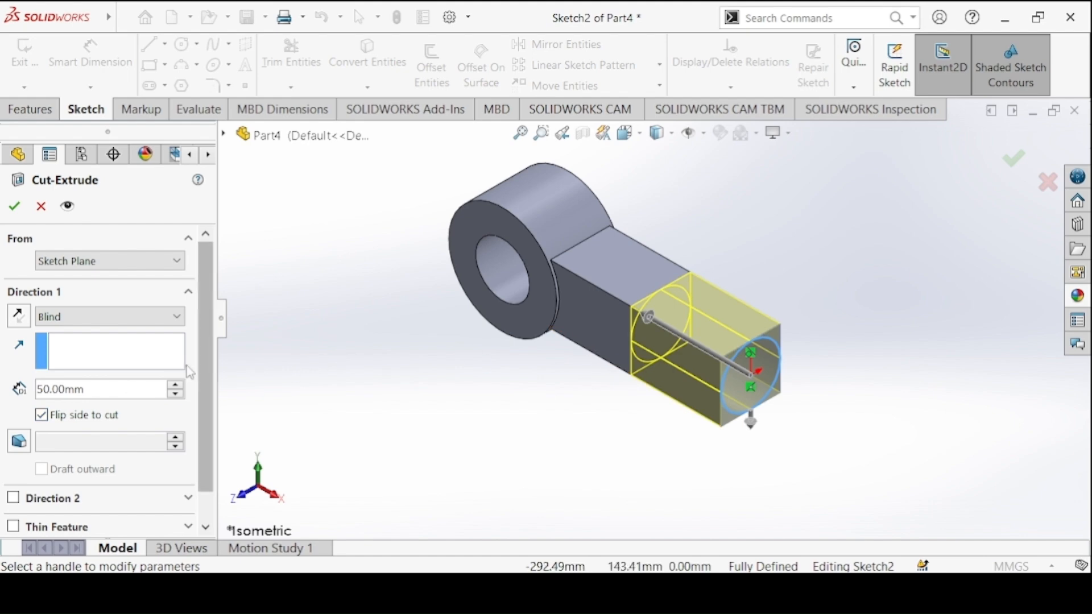
click(14, 206)
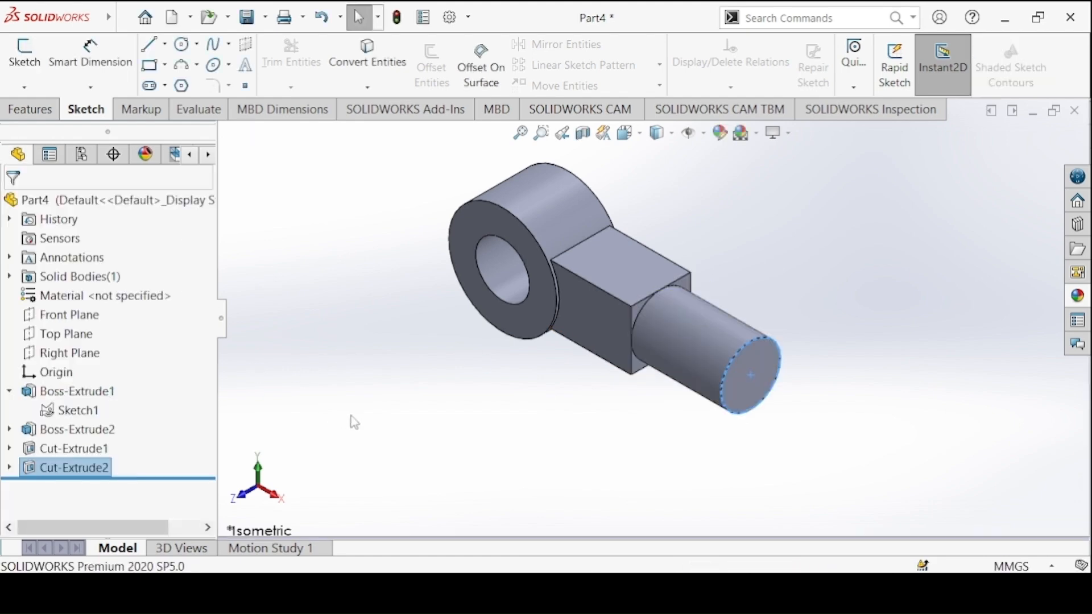
click(354, 423)
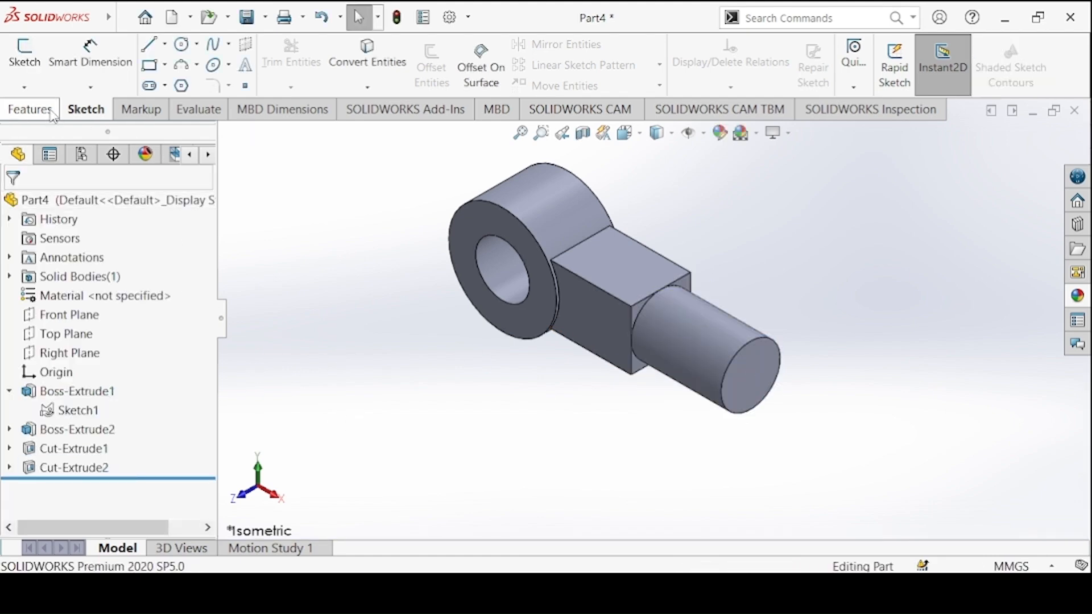
Sketch a 25 mm diameter circle centred on the cylindrical shank's end face, checking the Eye End drawing for its dimensions.
click(30, 109)
click(32, 63)
click(775, 373)
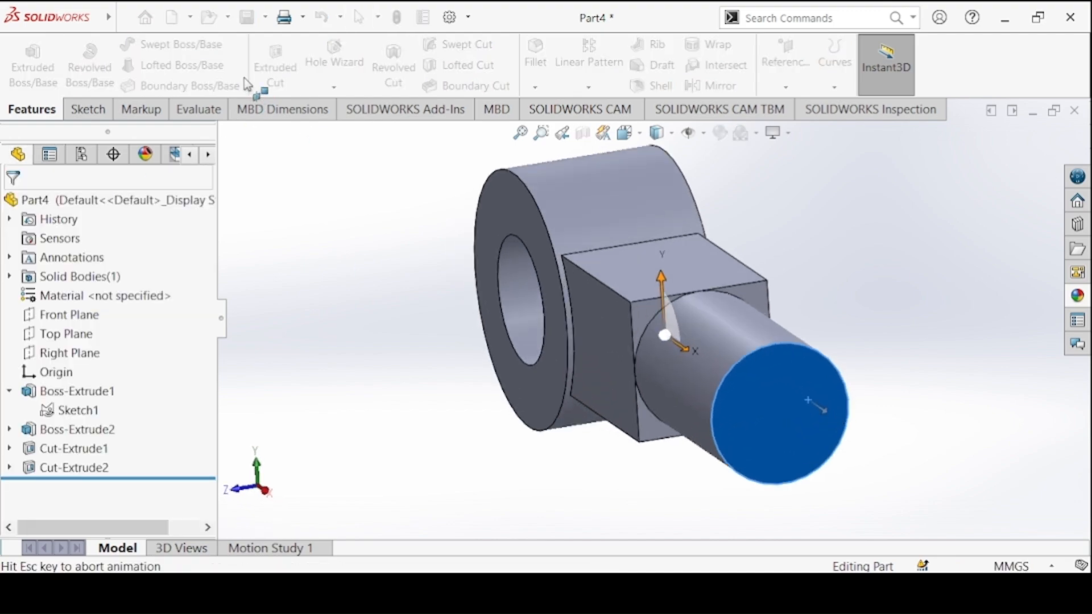
key(alt+Tab)
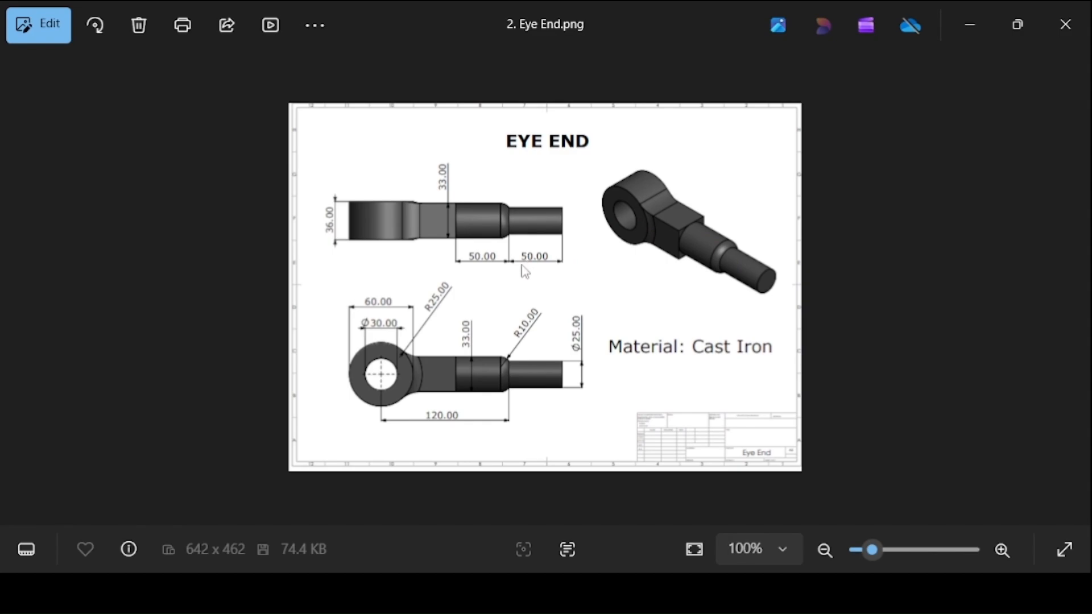
click(497, 589)
click(181, 45)
click(652, 319)
click(601, 272)
click(102, 64)
click(606, 266)
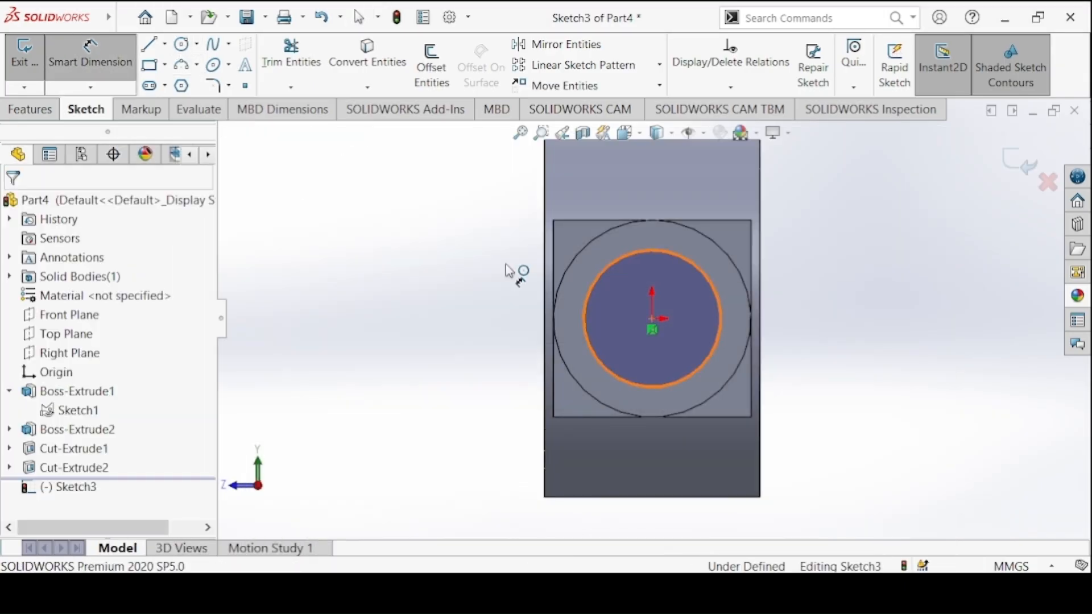
click(515, 272)
key(Return)
Extrude the 25 mm circle 50 mm outward as a Blind boss merged with the shank.
click(22, 113)
click(85, 111)
click(24, 72)
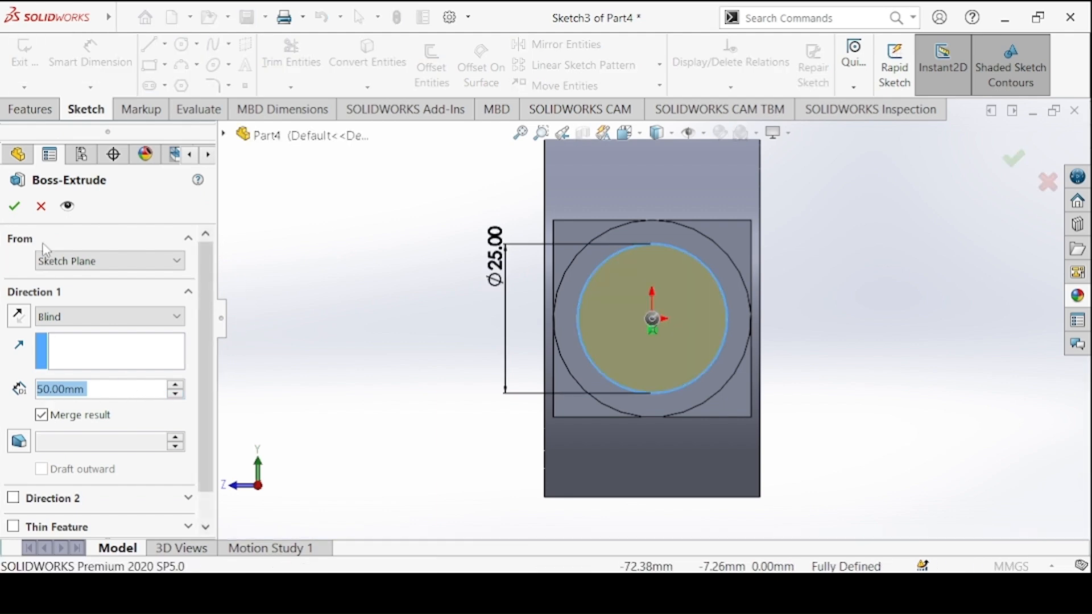
click(14, 206)
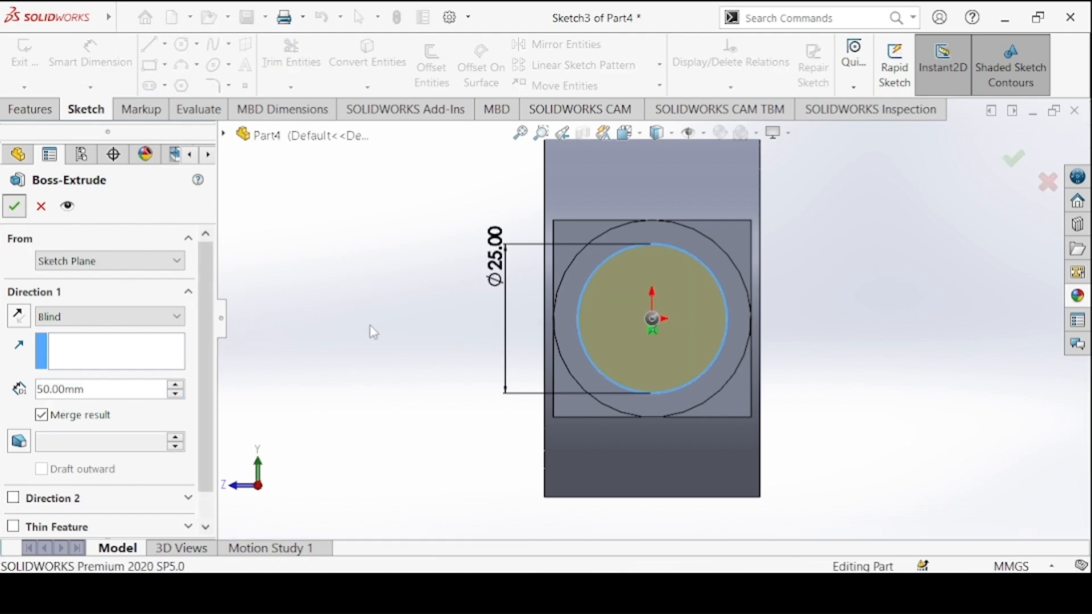
key(ctrl+7)
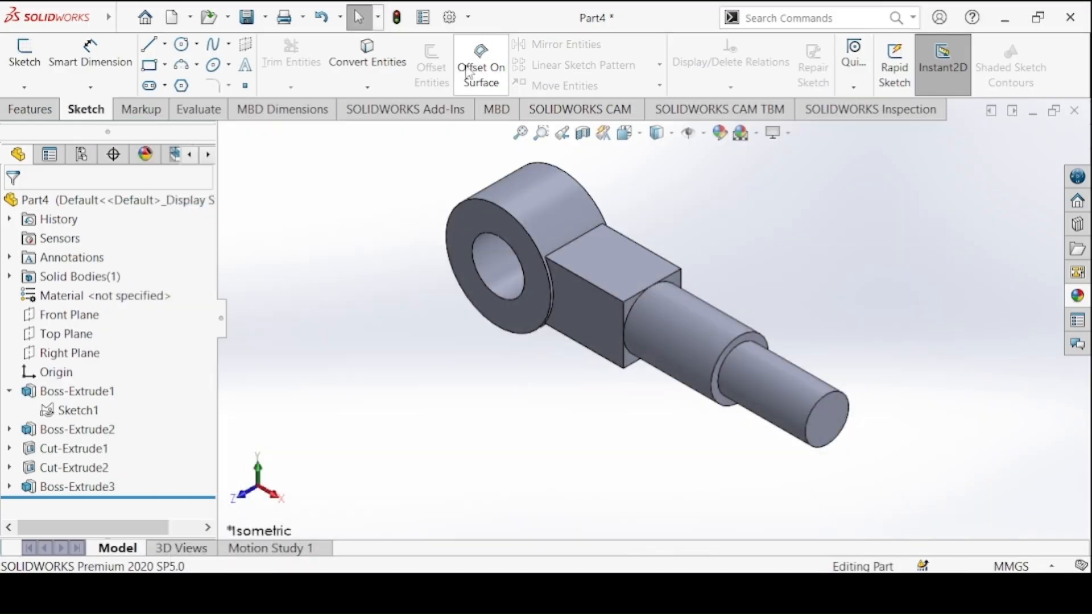
Start a Multi Radius Fillet and add the outer shoulder edge of the 33 mm shank with a 10 mm radius.
click(59, 110)
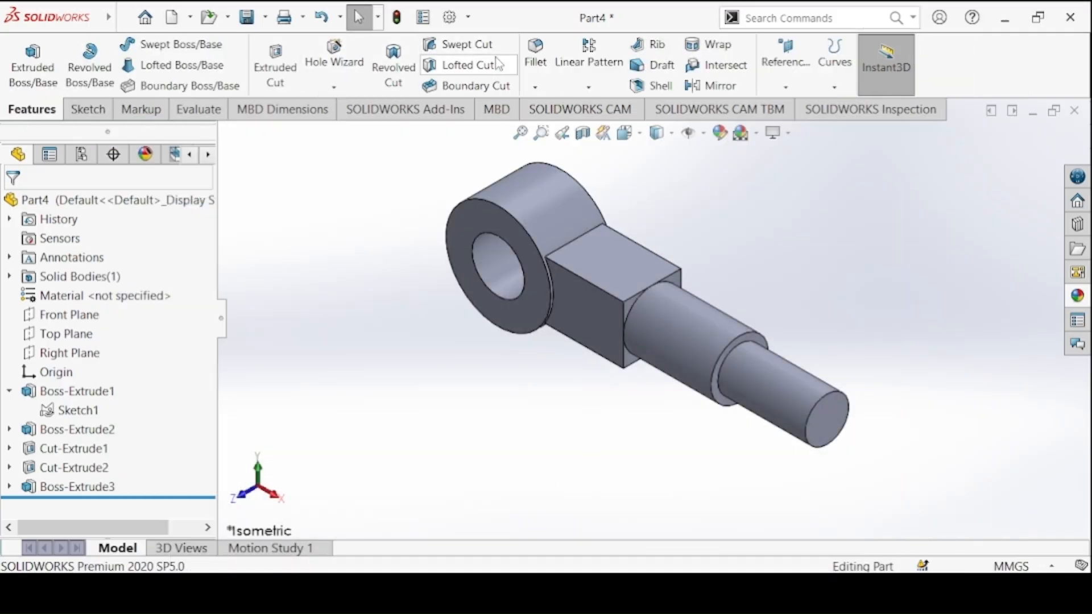
click(535, 57)
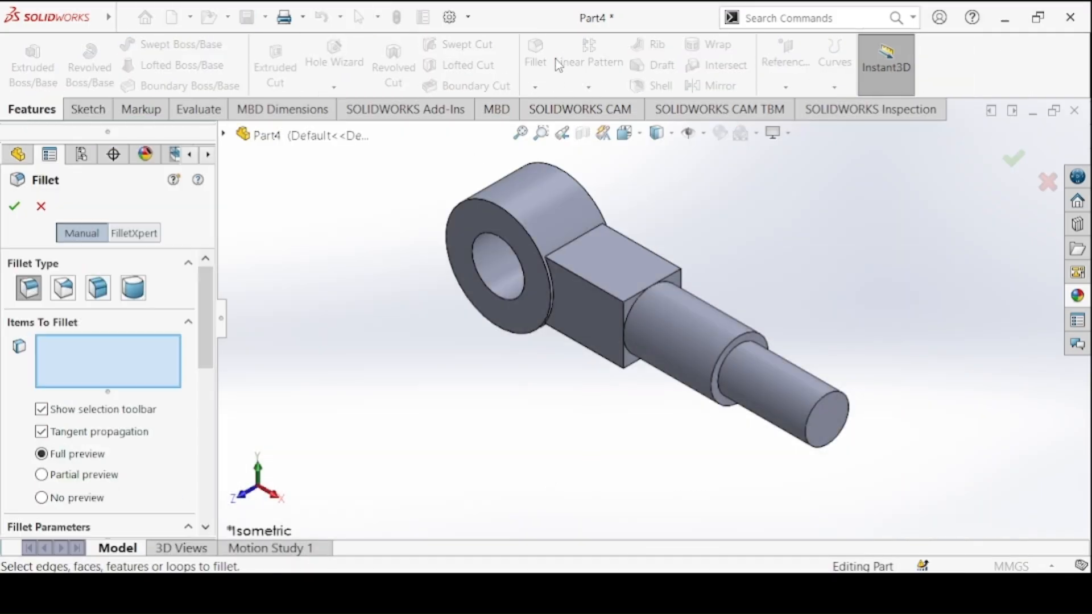
scroll(199, 339, down, 3)
scroll(203, 285, up, 3)
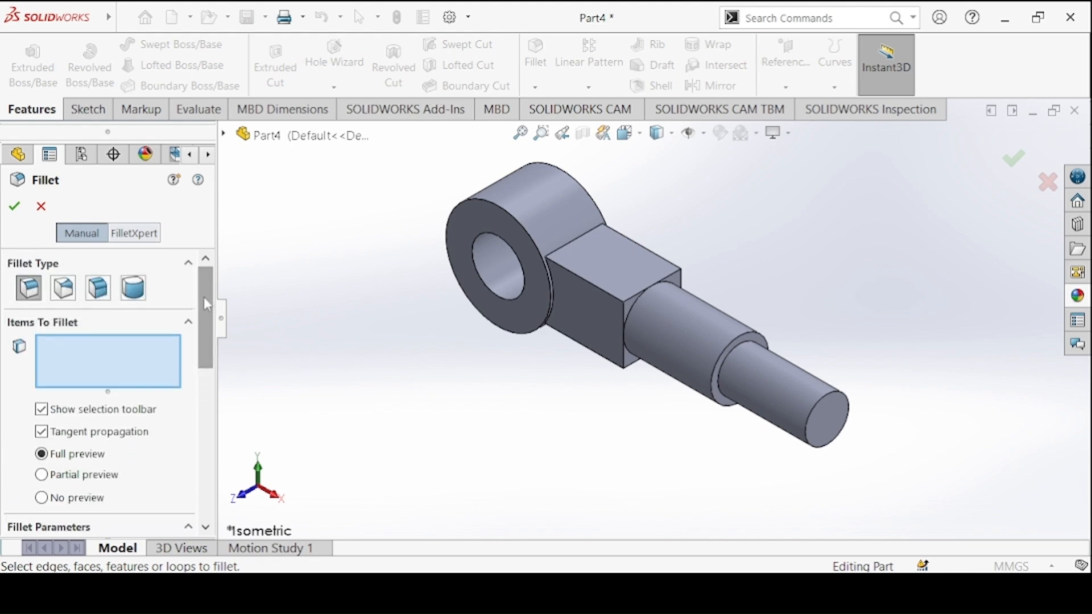
scroll(194, 310, down, 3)
click(40, 444)
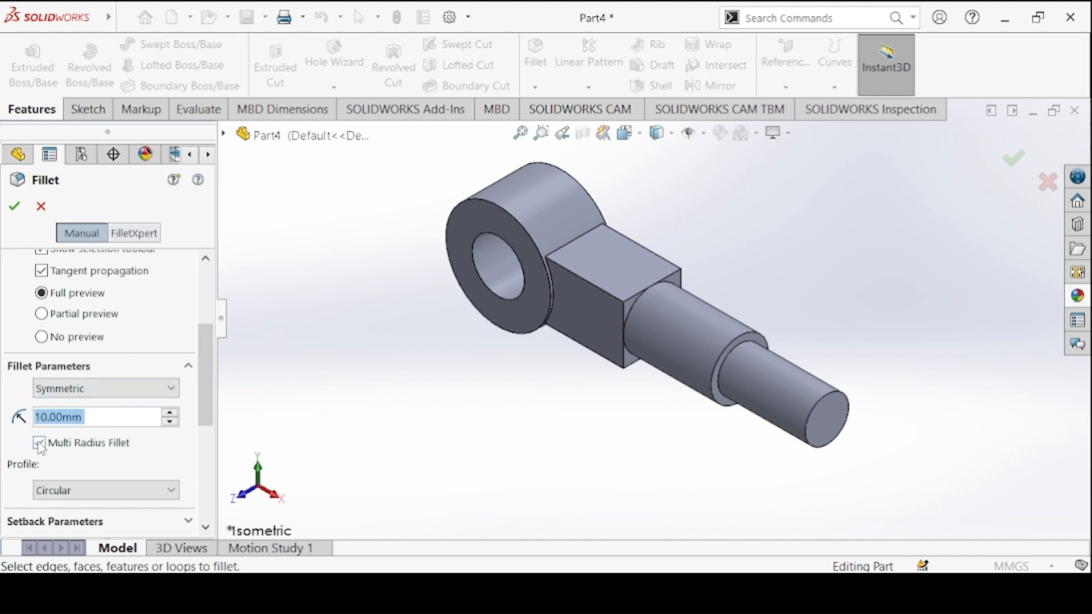
click(718, 373)
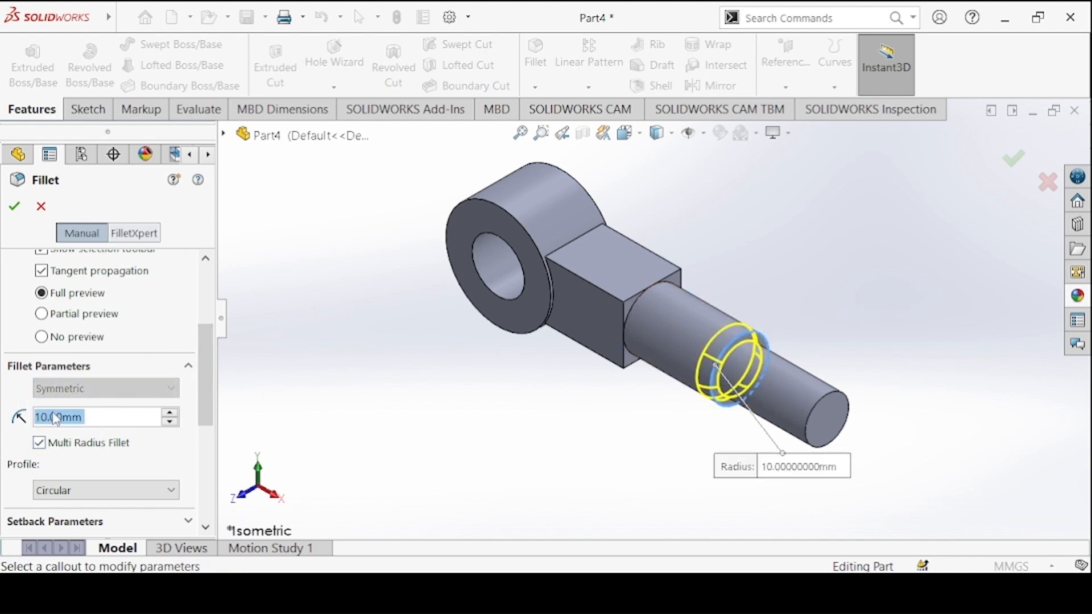
Add the upper edge between the eye and the square arm to the fillet with a 25 mm radius.
click(573, 241)
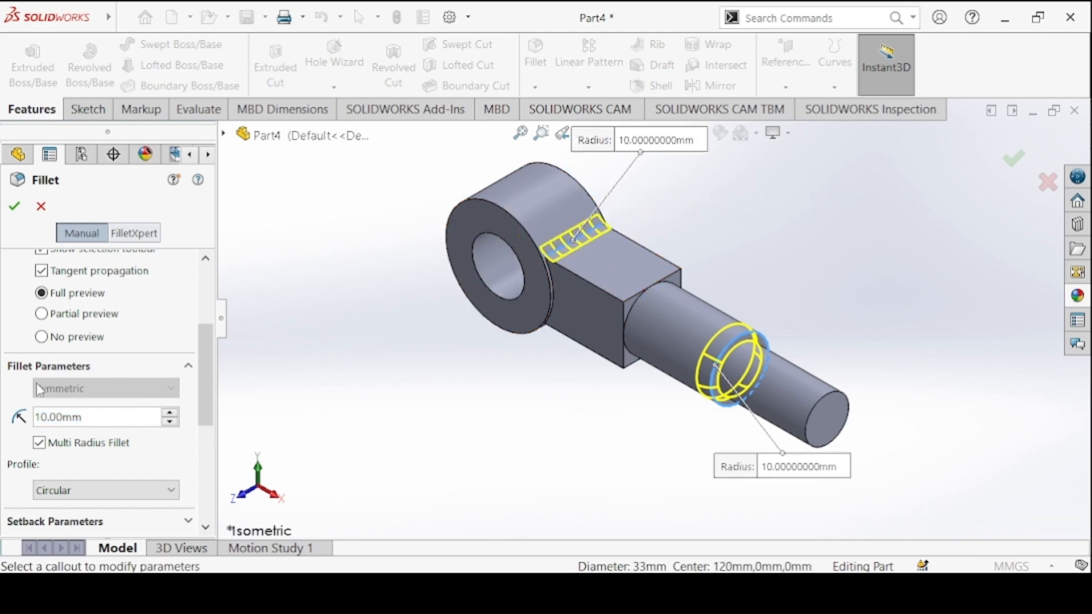
click(636, 143)
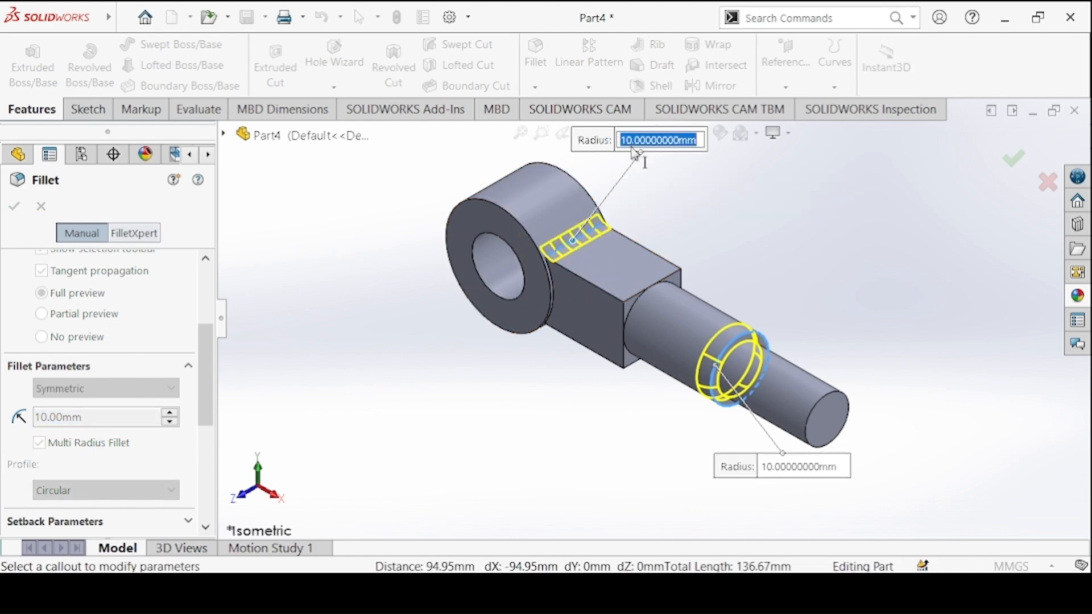
text(2)
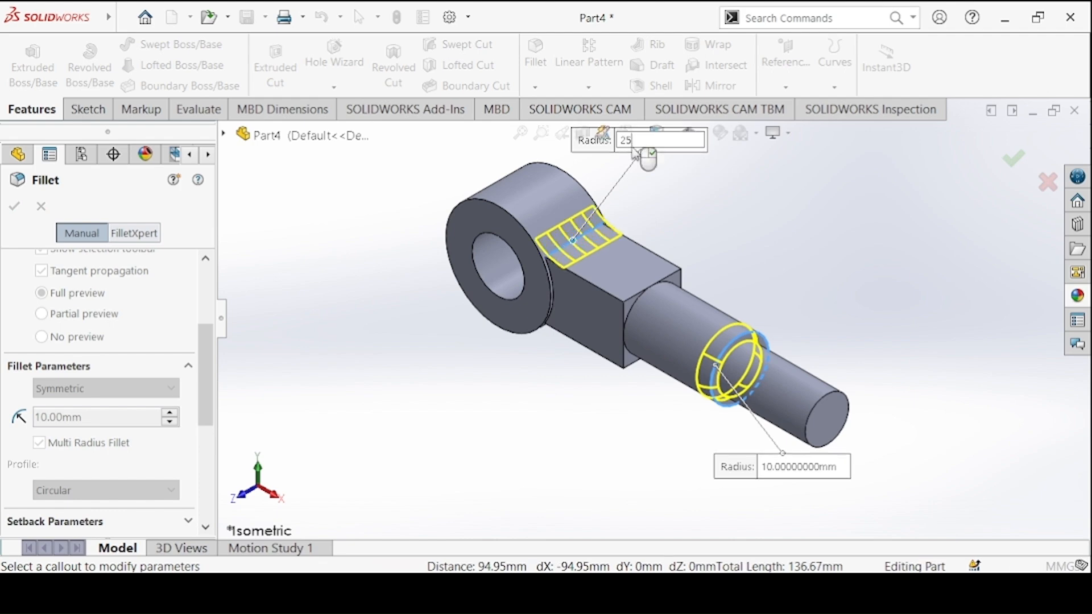
text(5)
key(Return)
Add the two side edges and the lower edge of the eye-to-arm junction at 25 mm radius and apply the fillet.
click(550, 272)
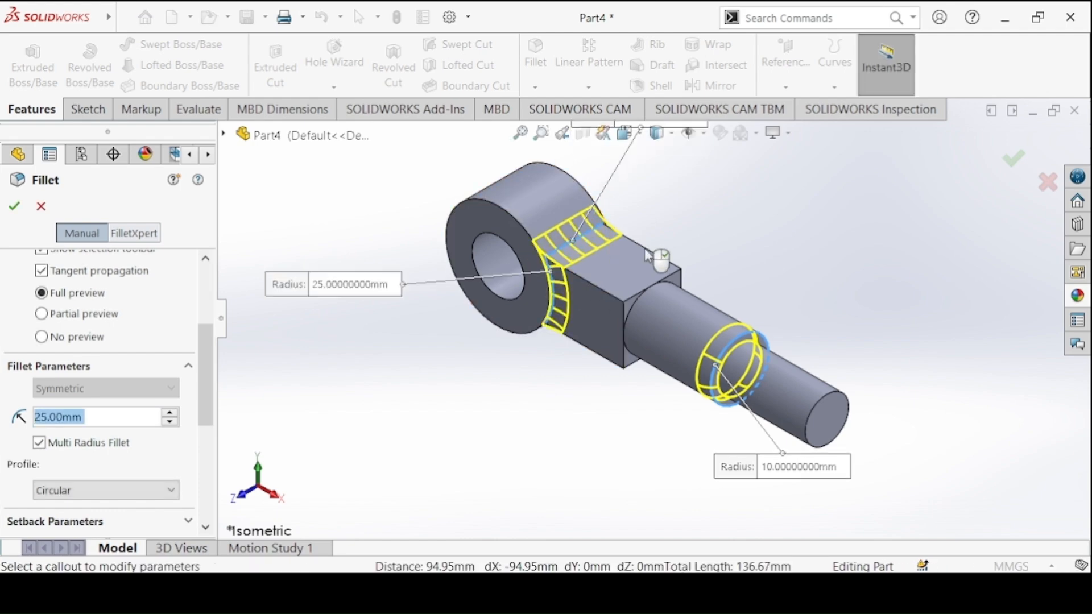
middle_drag(619, 252, 678, 254)
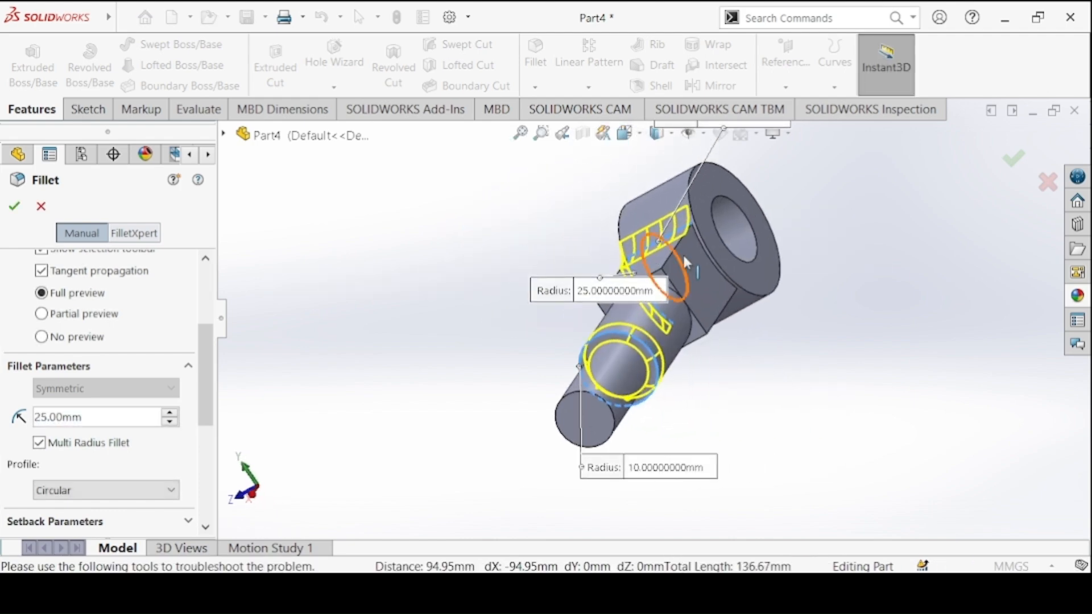
click(699, 244)
middle_drag(710, 329, 687, 387)
click(692, 391)
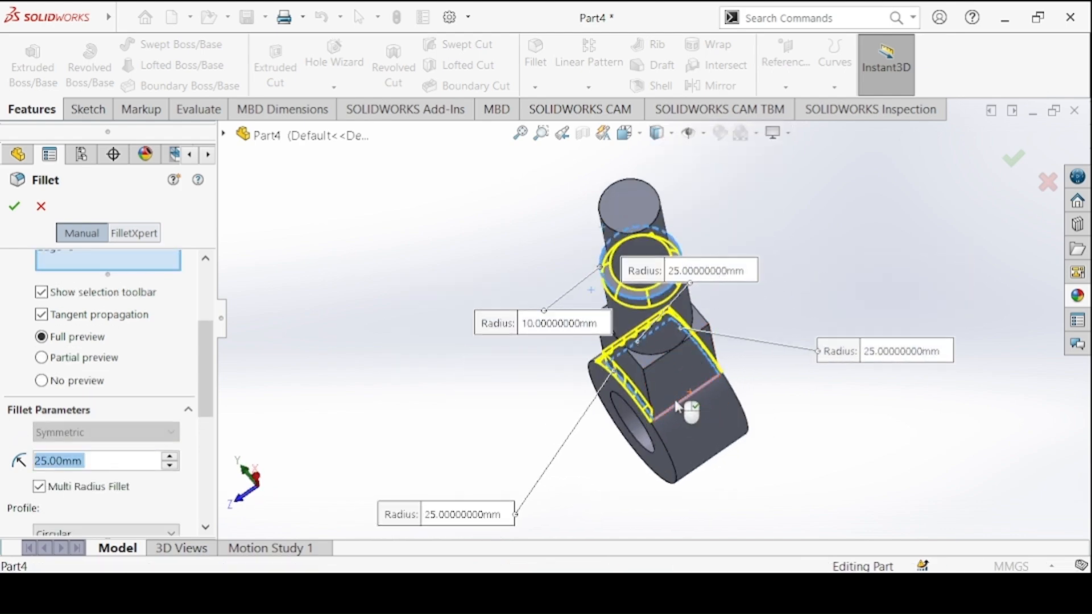
middle_drag(508, 420, 455, 383)
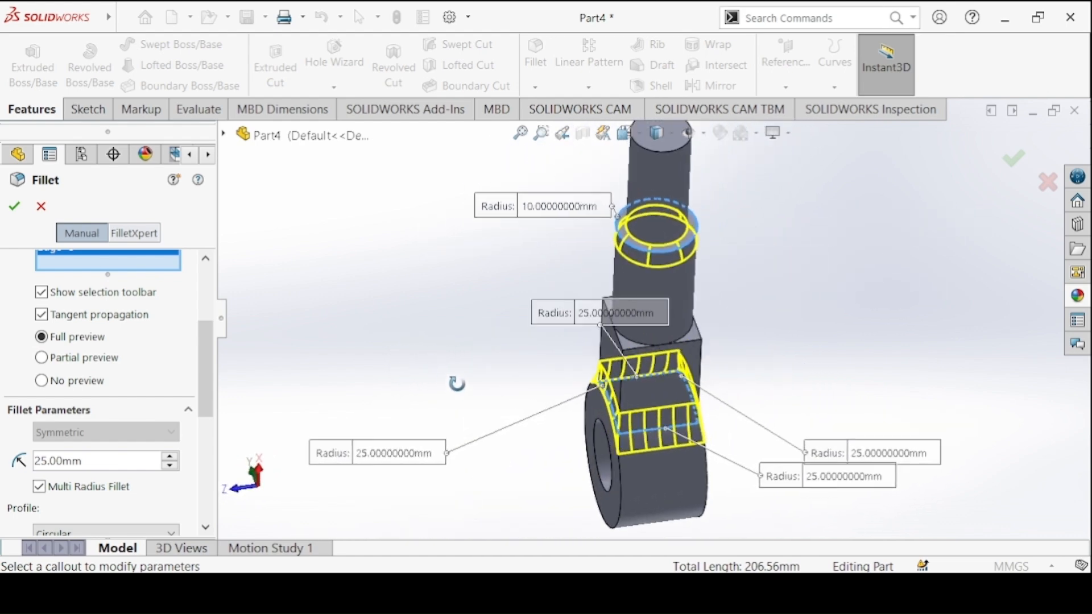
click(15, 207)
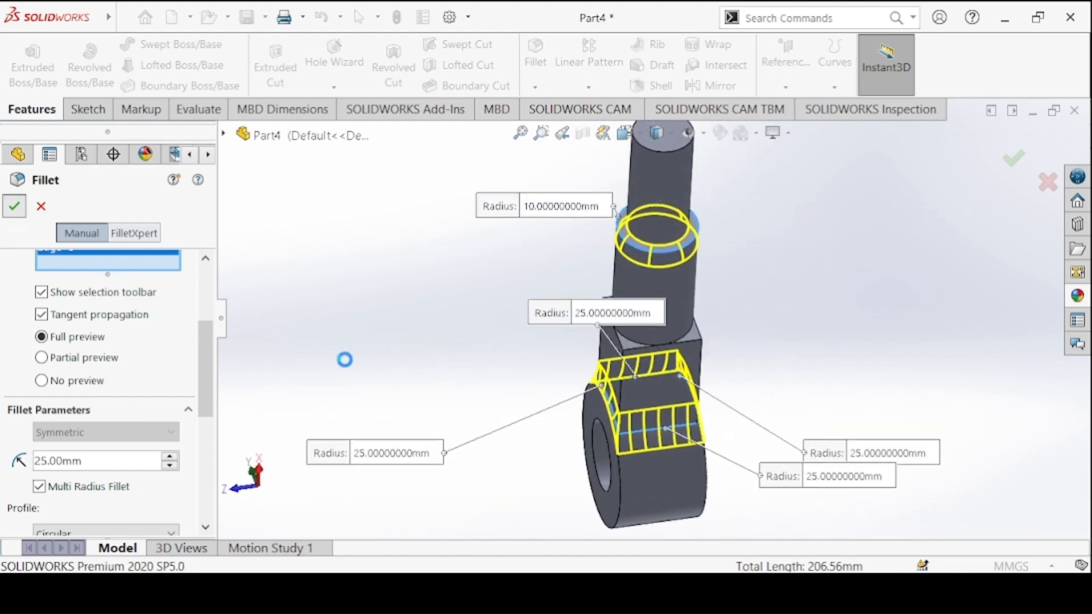
Apply an Iron appearance from the Metal category to the whole part in isometric view.
key(ctrl+7)
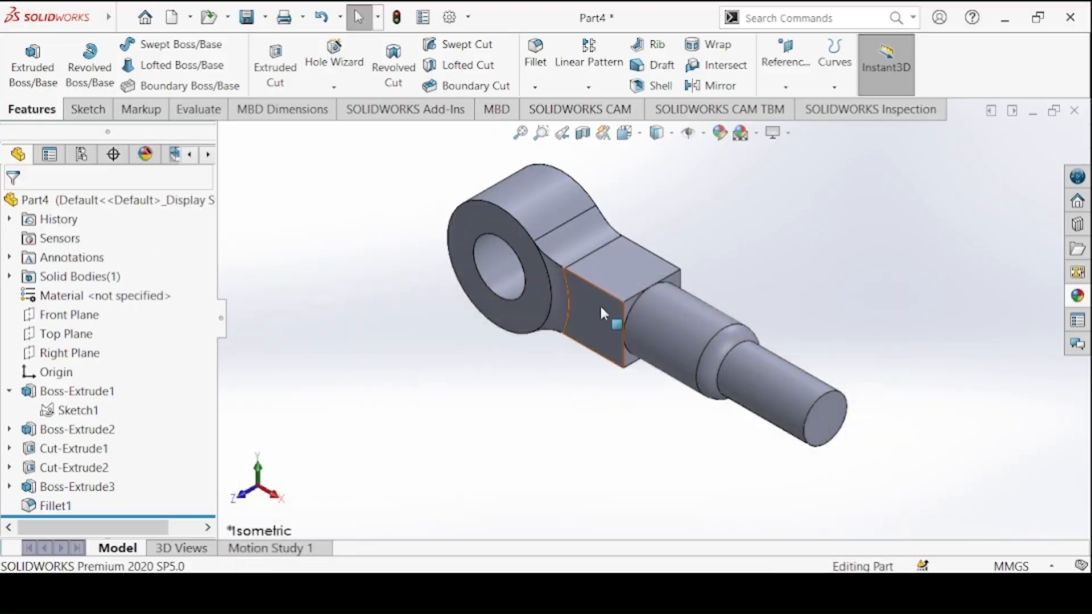
click(720, 133)
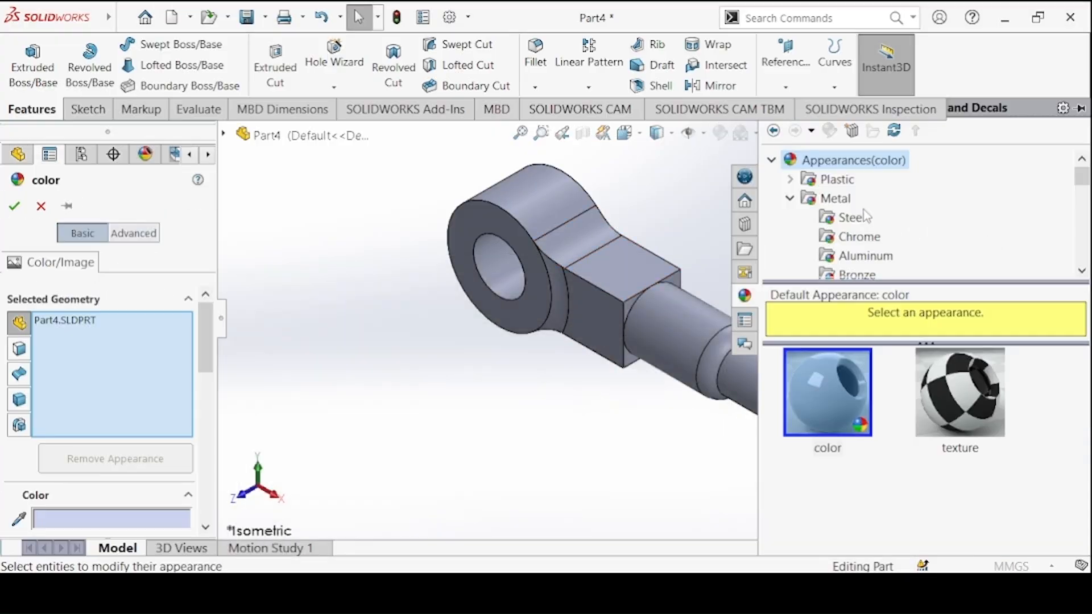
drag(1081, 183, 1081, 207)
click(848, 217)
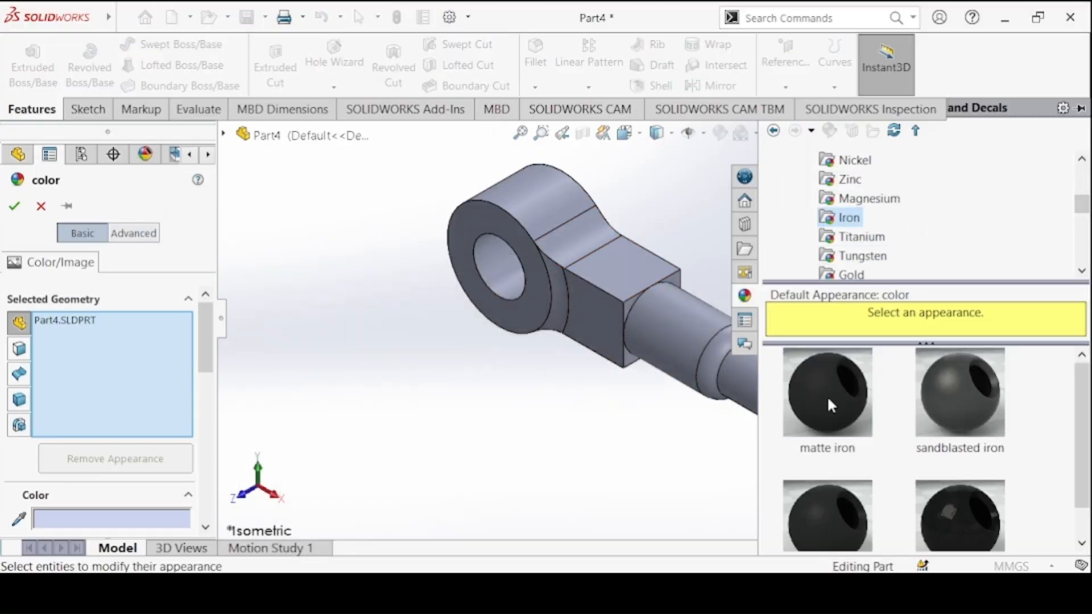
scroll(825, 501, down, 2)
click(828, 503)
click(14, 206)
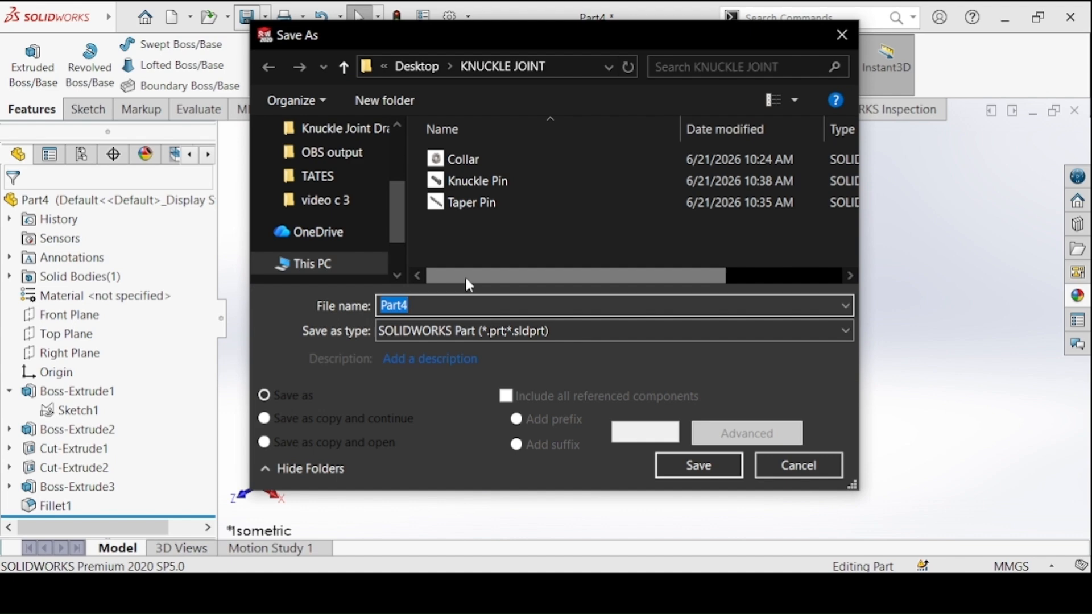
Save the part as Eye End in the KNUCKLE JOINT folder and close it.
text(Eye End)
click(663, 465)
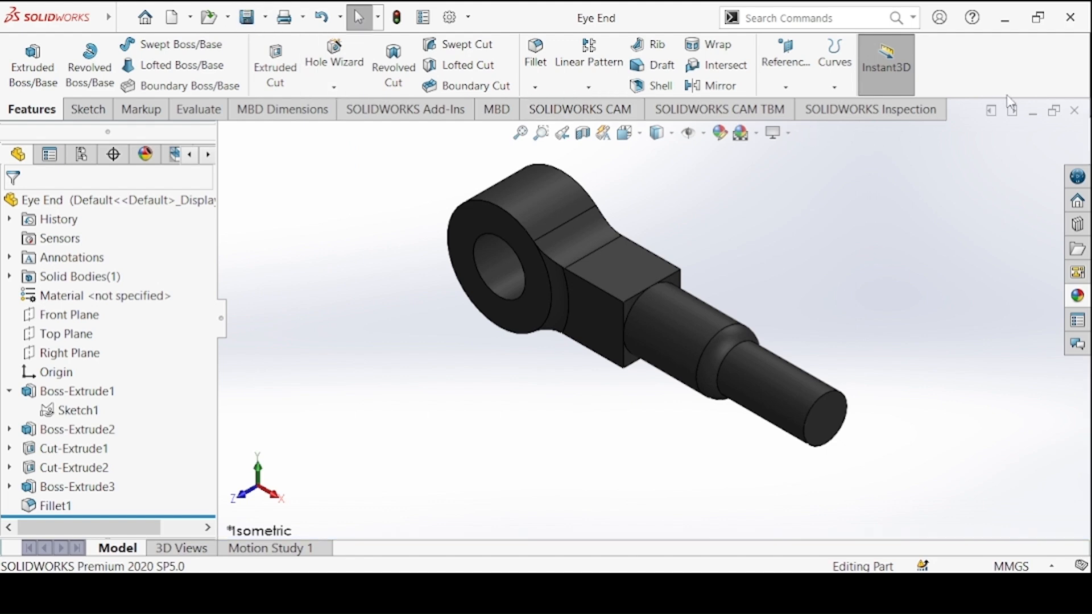
click(1075, 110)
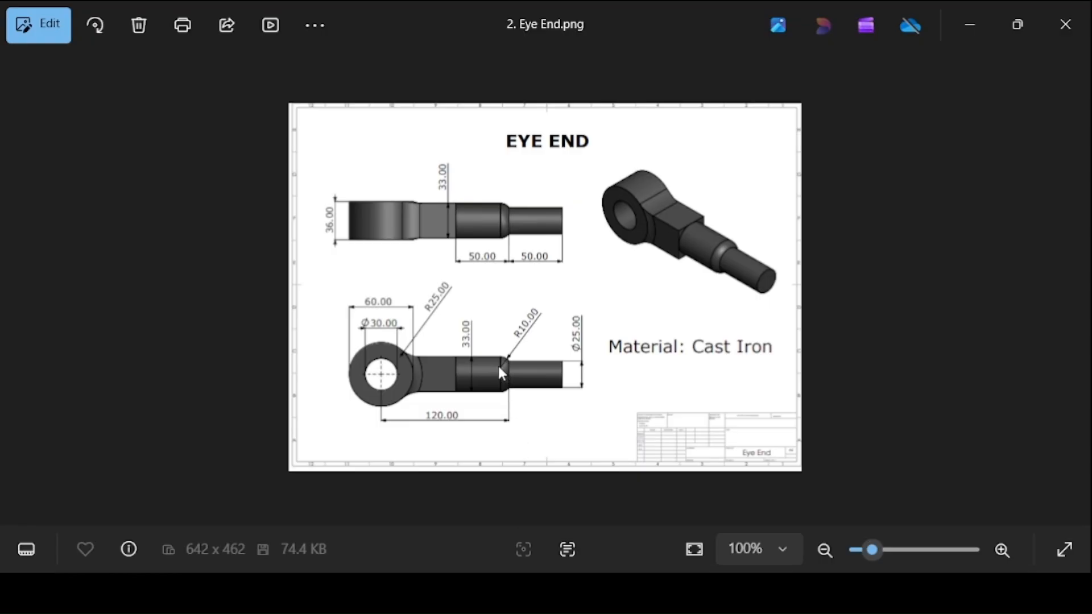
Bring up the previous part drawing and, in a new part, sketch a circle about 126 mm in diameter on the Top Plane at the origin.
key(Left)
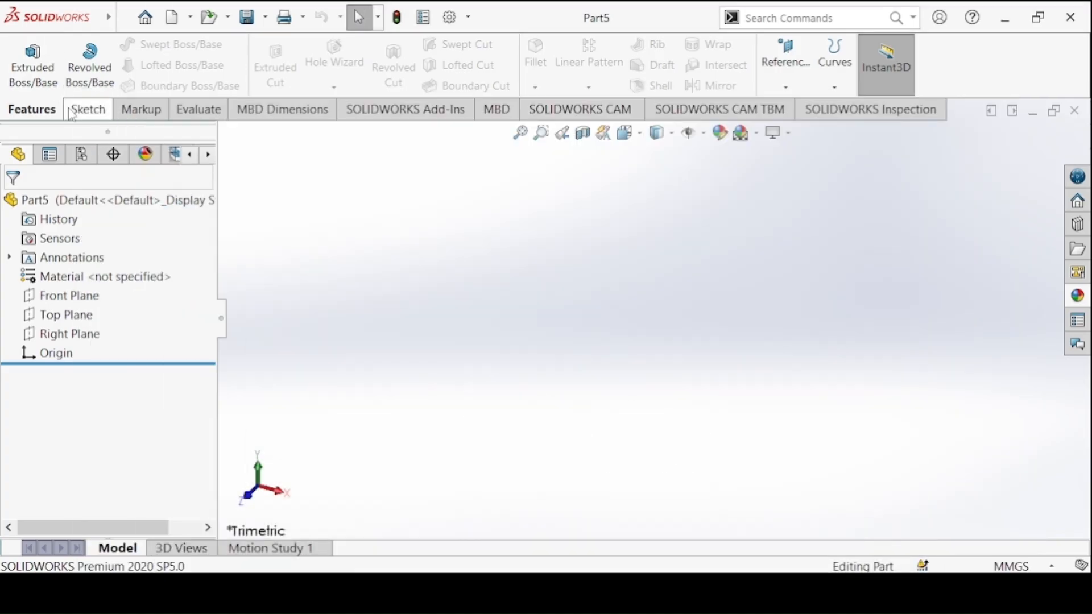
click(86, 108)
click(24, 54)
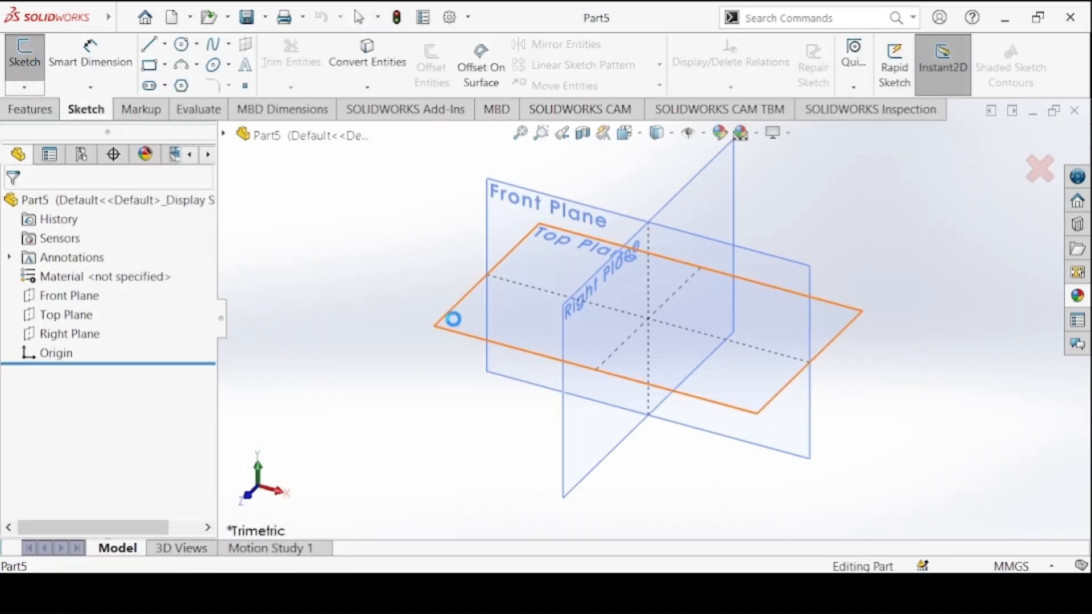
click(464, 332)
click(182, 46)
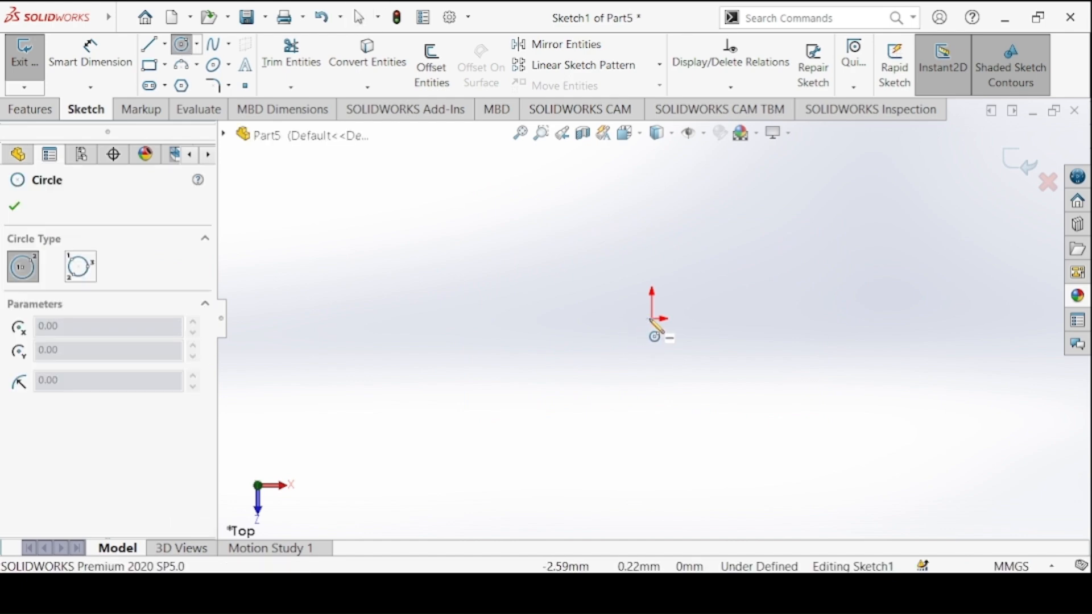
click(653, 319)
click(554, 263)
key(Escape)
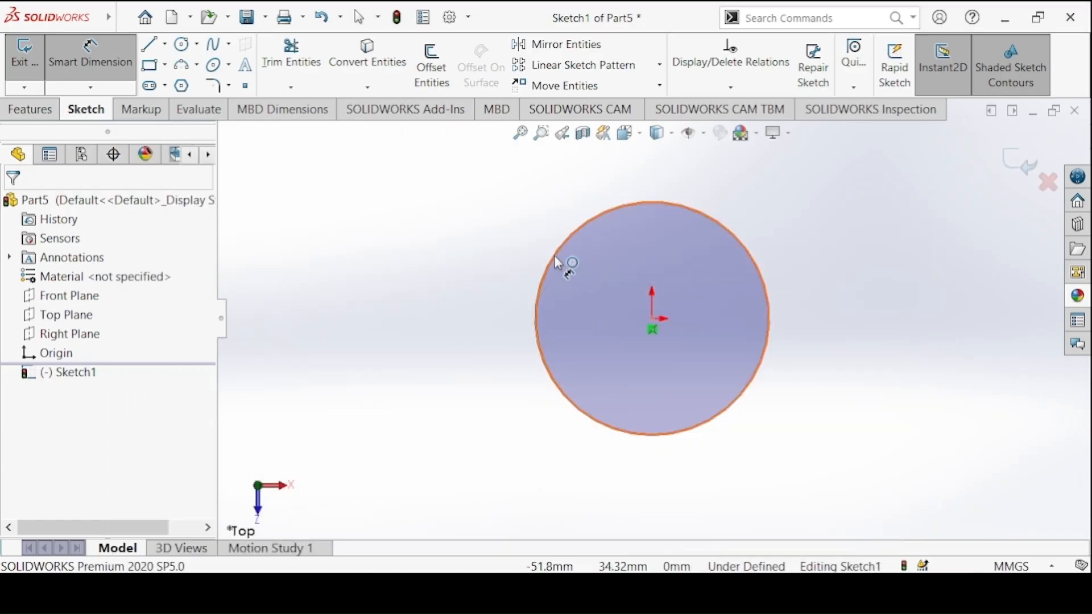
Dimension the circle's diameter as 36*2, giving 72 mm.
click(560, 259)
click(444, 289)
text(36)
text(2)
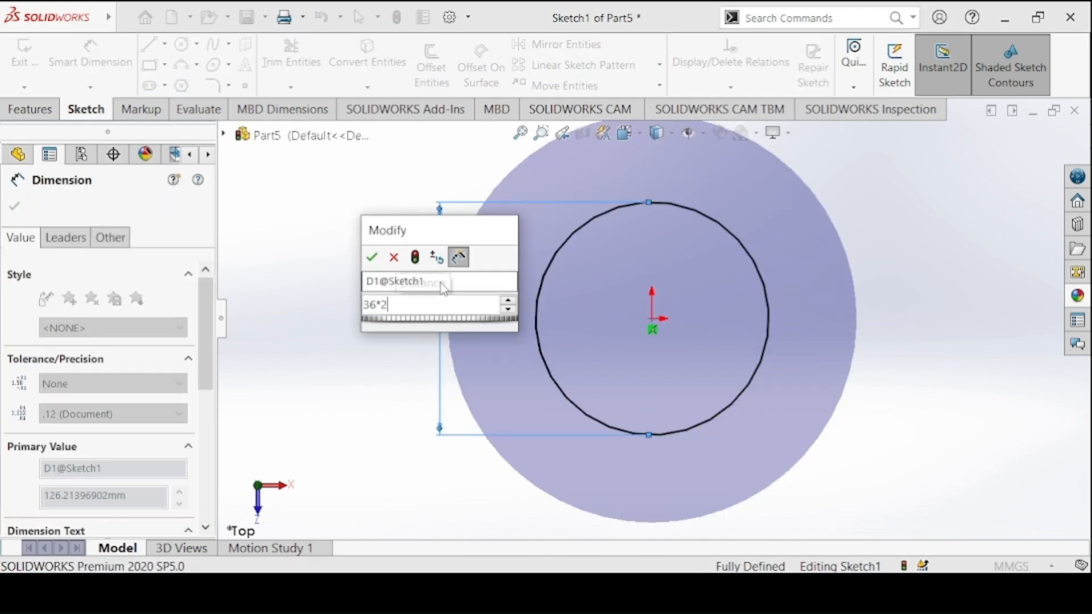
key(Return)
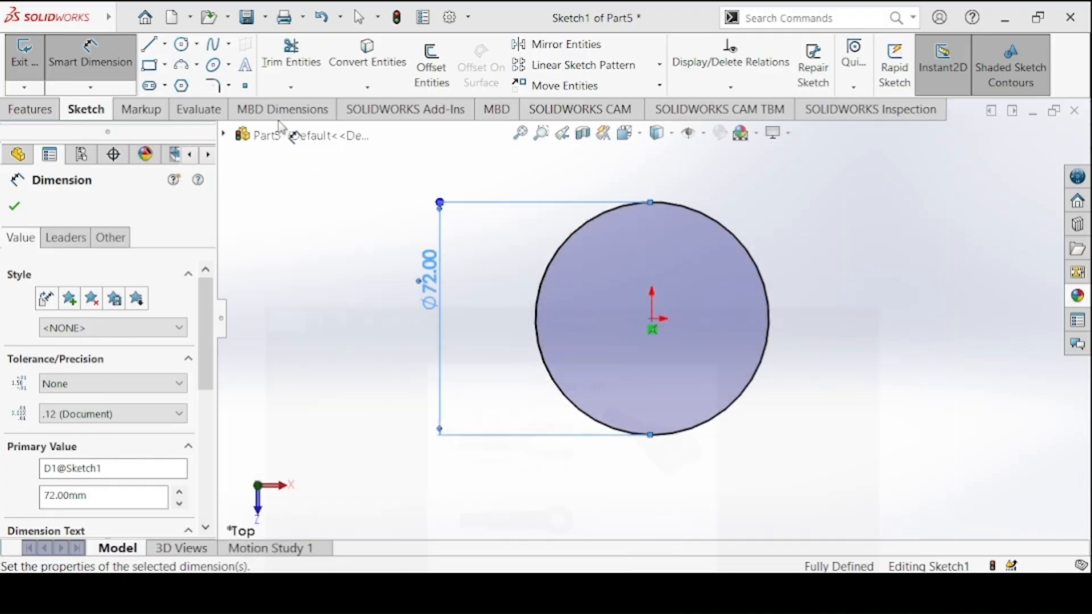
Draw a corner rectangle about 58 mm long to the left of the circle.
click(150, 64)
drag(300, 263, 488, 369)
key(Escape)
click(306, 196)
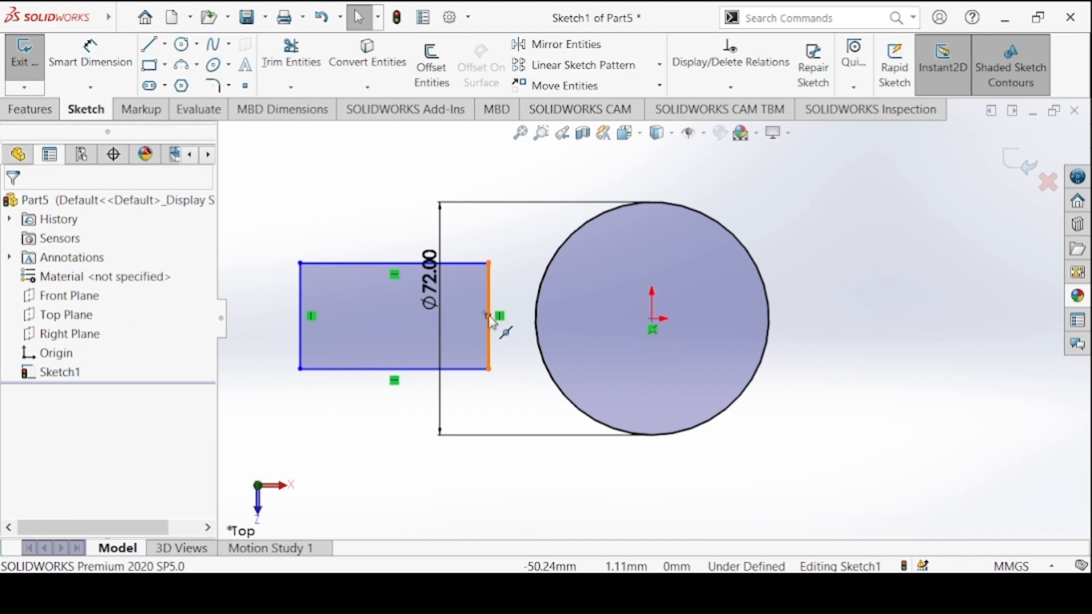
Make the midpoint of the rectangle's right side coincident with the circle's centre at the origin.
click(493, 322)
click(652, 318)
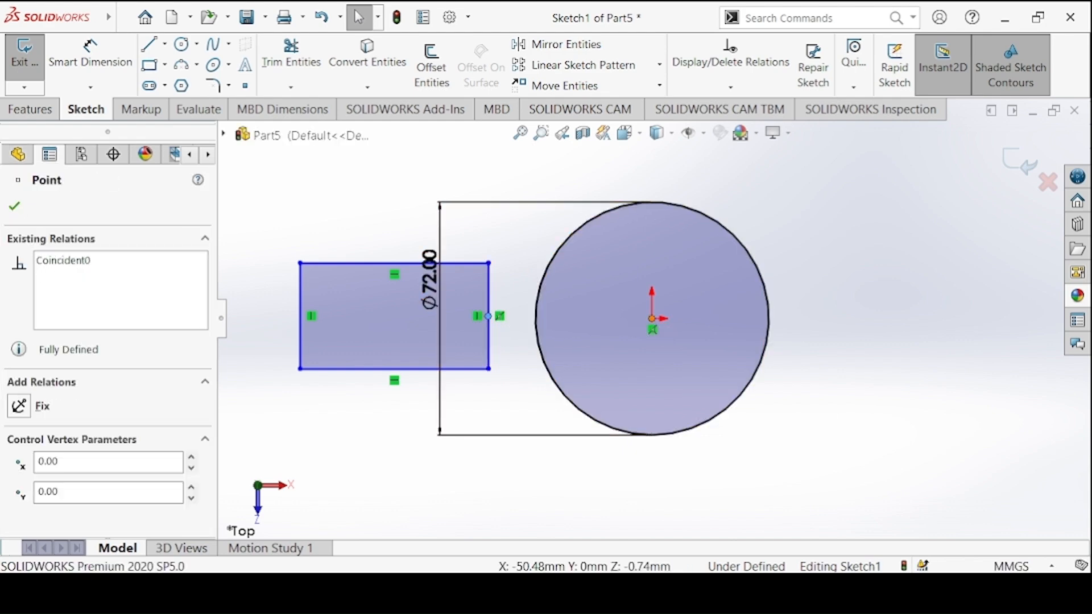
ctrl+click(653, 319)
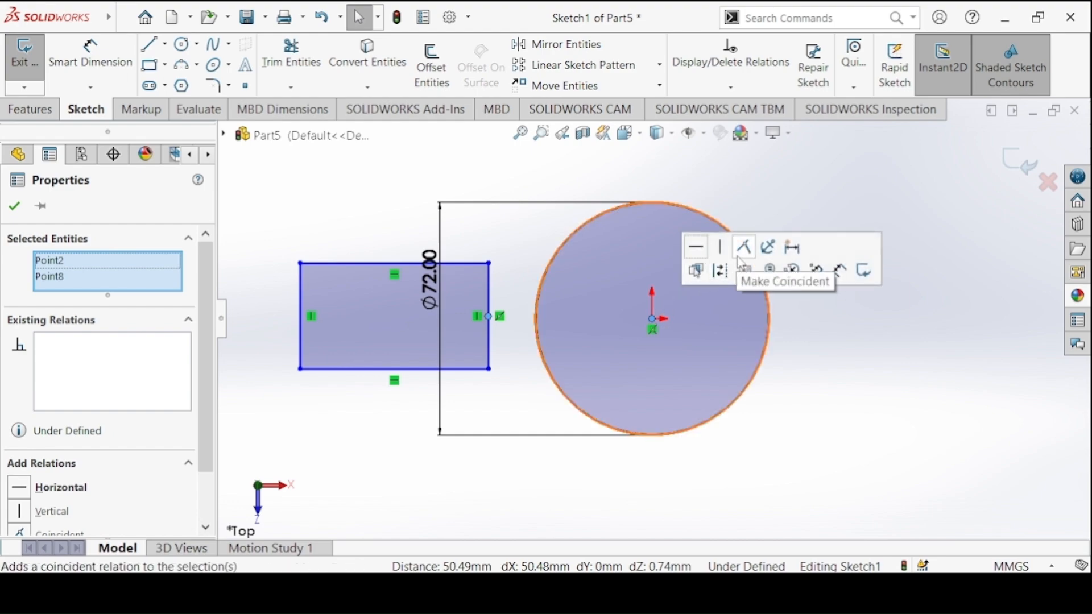
click(742, 246)
key(Escape)
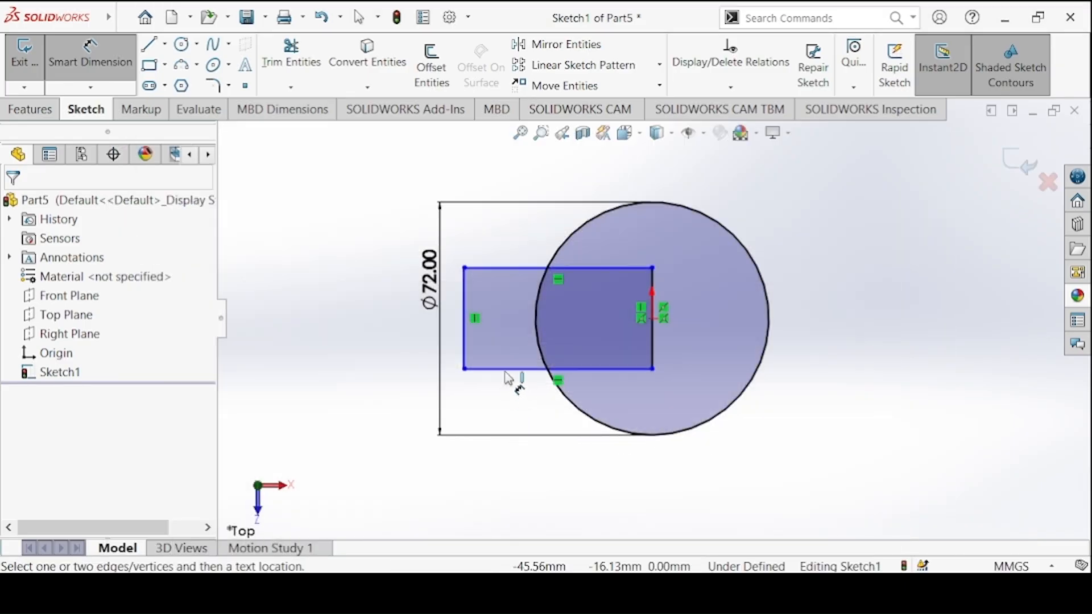
Dimension the rectangle 109 mm long and 36 mm high.
click(505, 370)
click(517, 495)
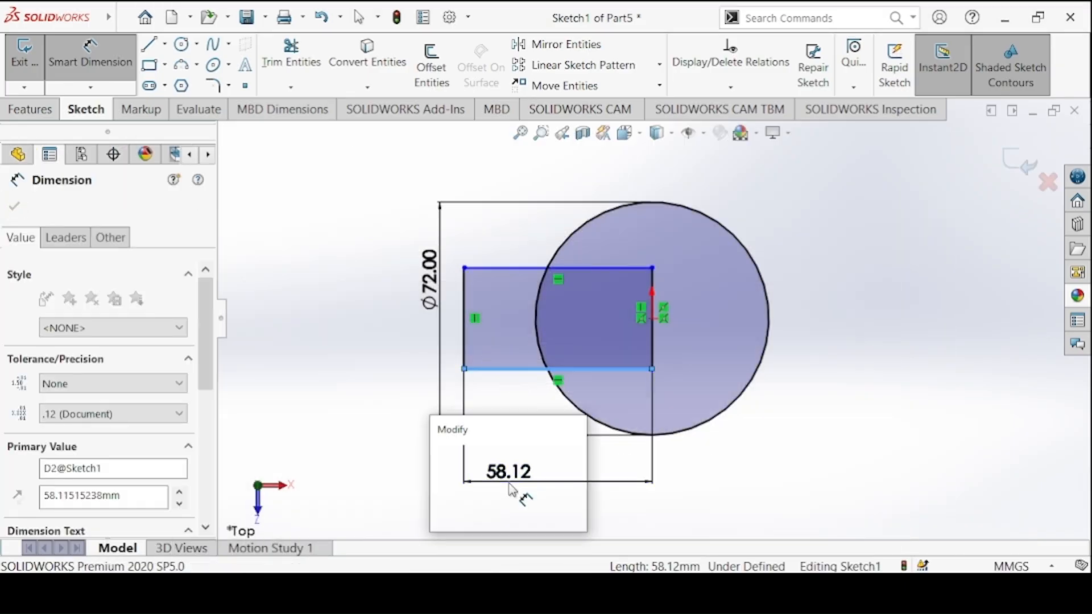
text(109)
key(Return)
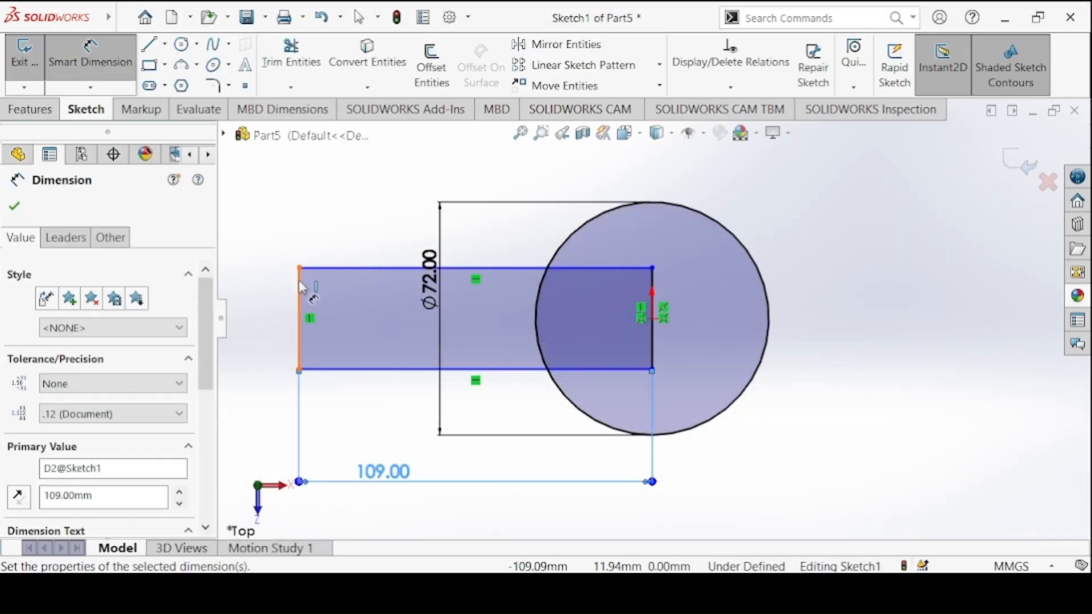
click(300, 284)
click(254, 290)
text(36)
key(Return)
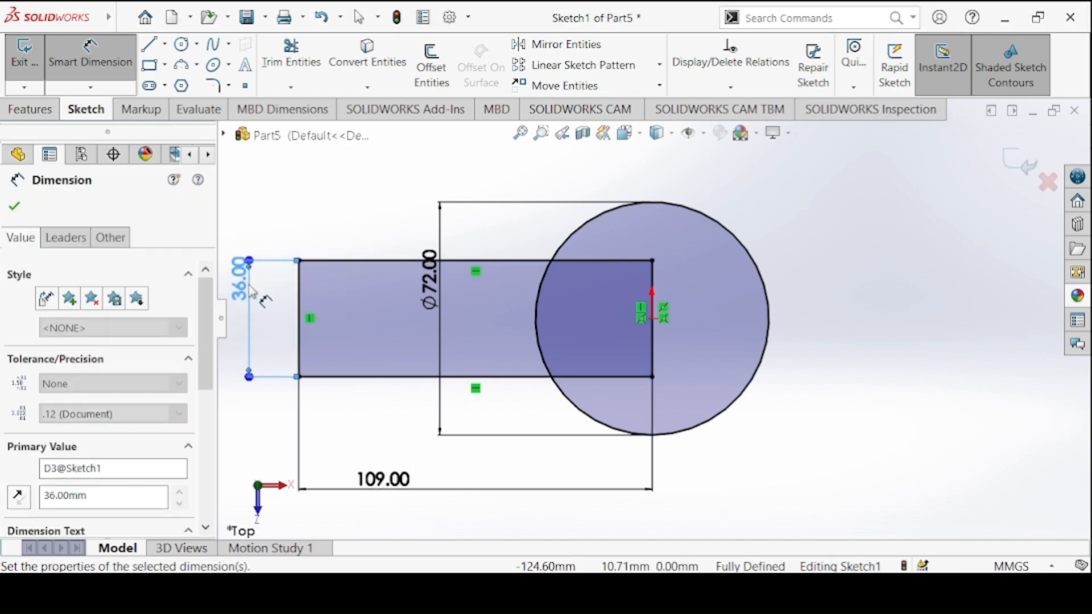
key(Escape)
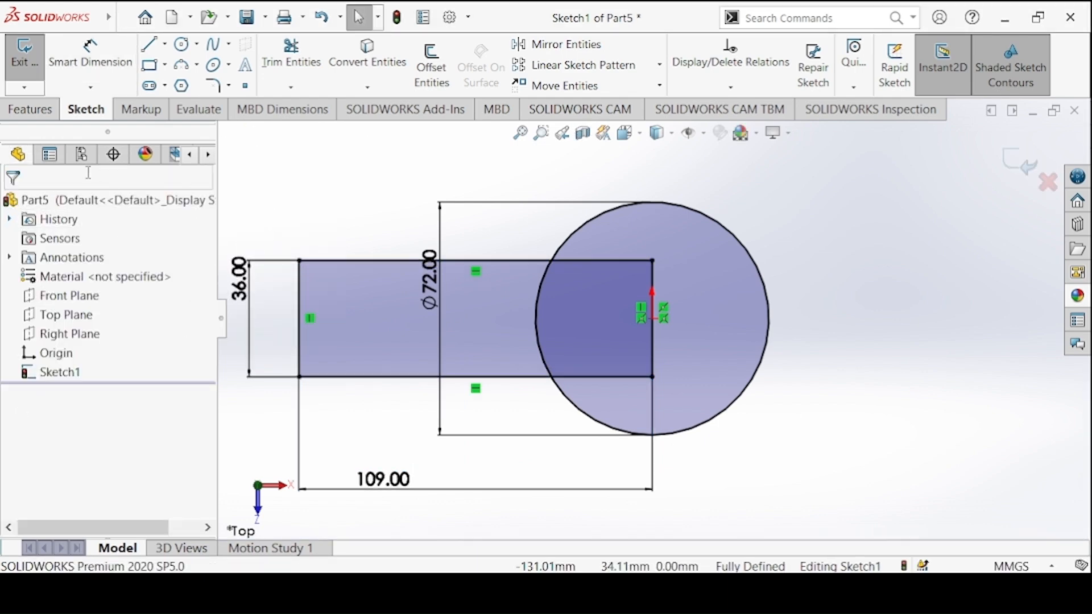
Extrude the circle and rectangle regions together 36 mm as a Mid Plane boss.
click(31, 110)
click(33, 65)
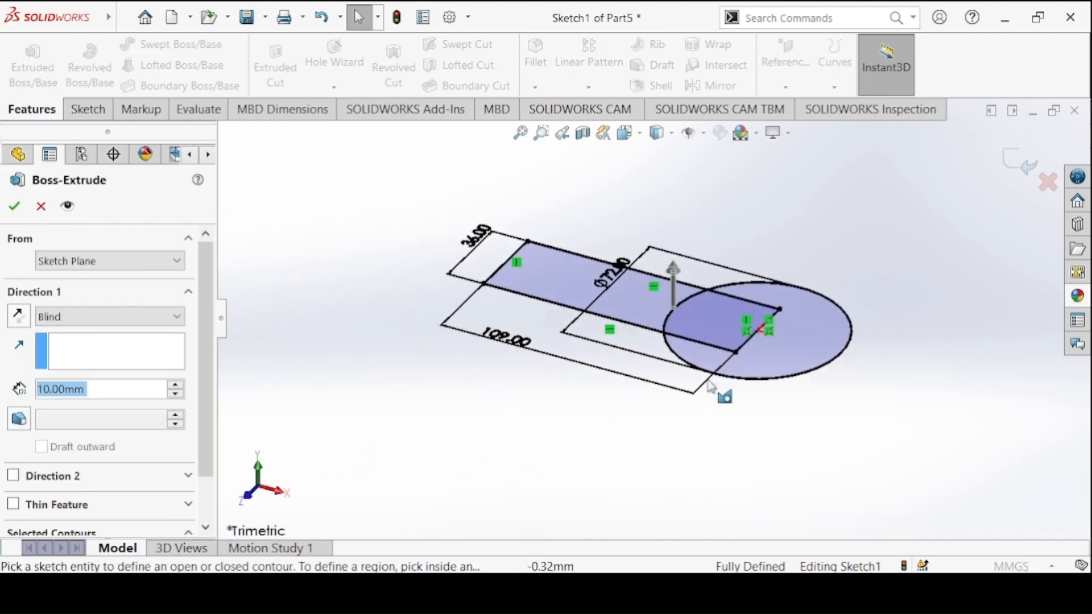
click(784, 384)
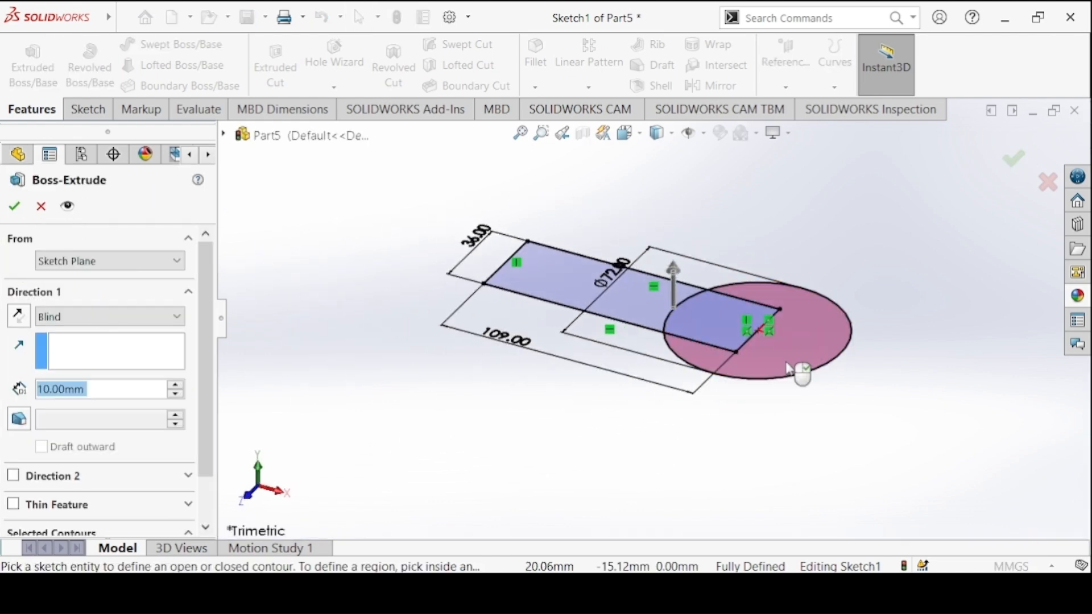
click(575, 276)
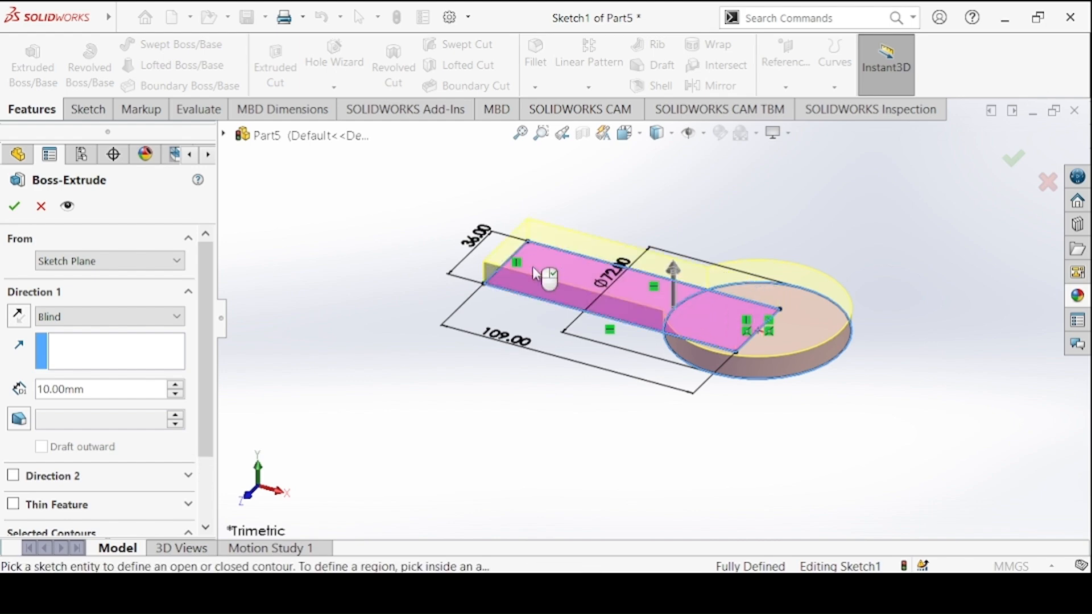
click(118, 316)
click(57, 400)
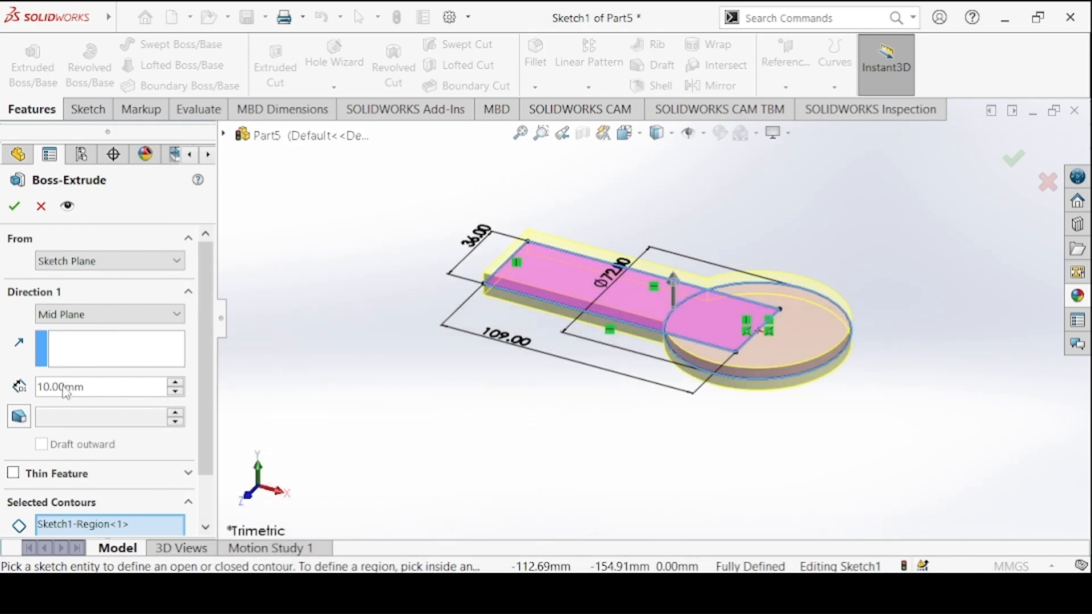
click(67, 387)
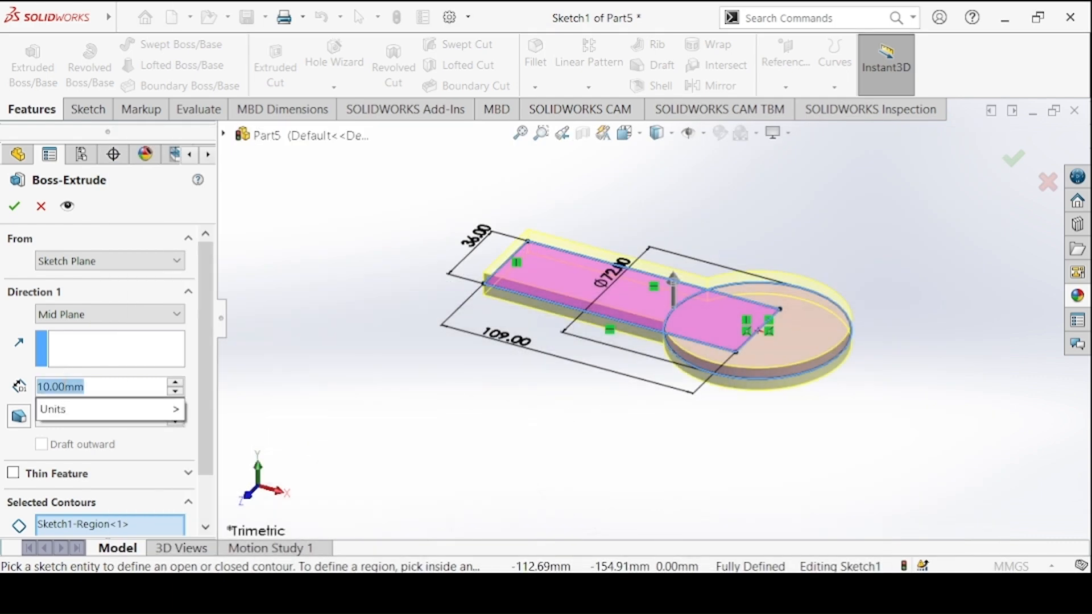
text(36)
key(Return)
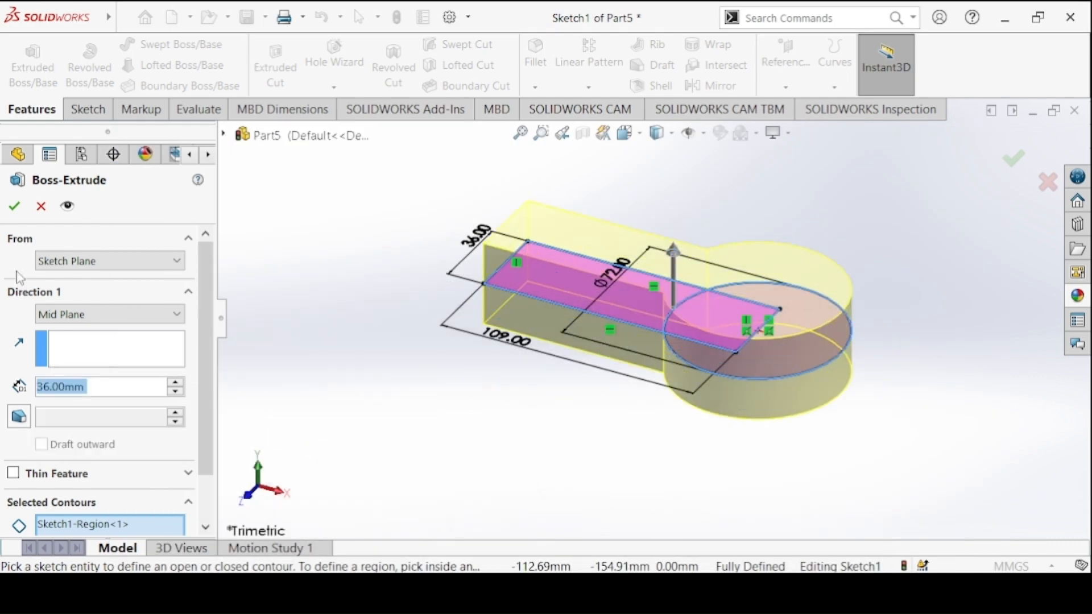
click(14, 205)
click(390, 363)
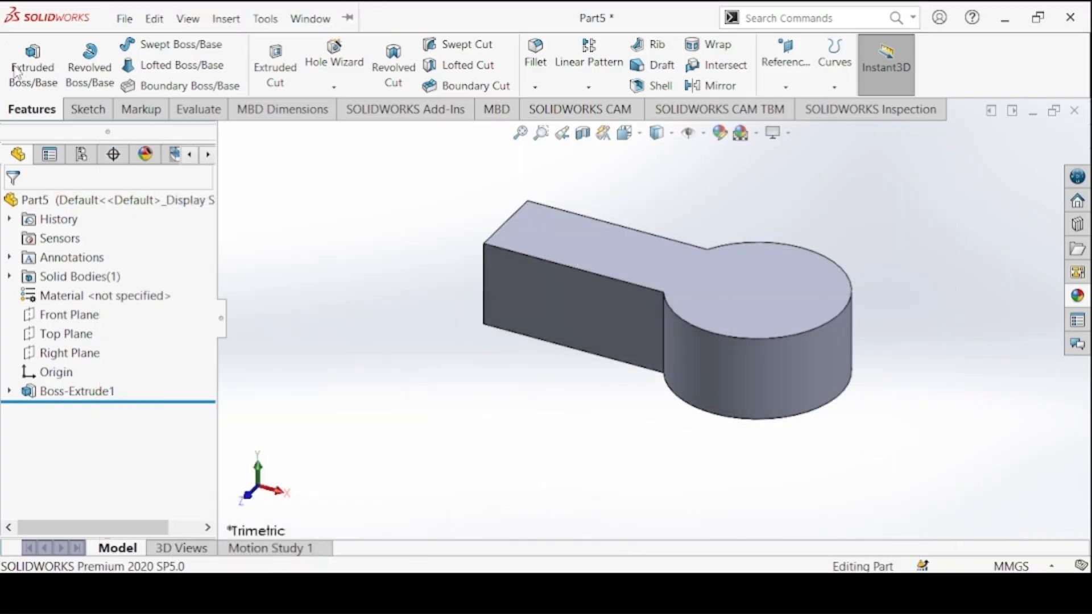
Start a sketch on the arm's square end face and draw a circle centred on the origin, reaching the face's sides.
click(85, 109)
click(24, 57)
mouse_move(393, 245)
middle_down()
mouse_move(490, 322)
mouse_move(530, 302)
middle_up()
click(534, 269)
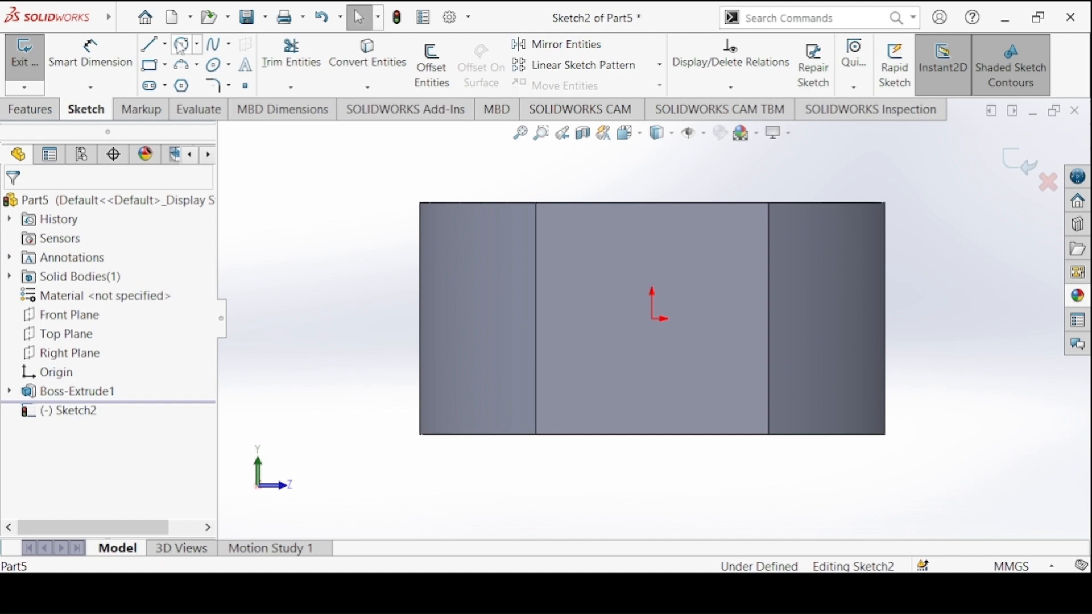
click(181, 45)
drag(653, 318, 770, 318)
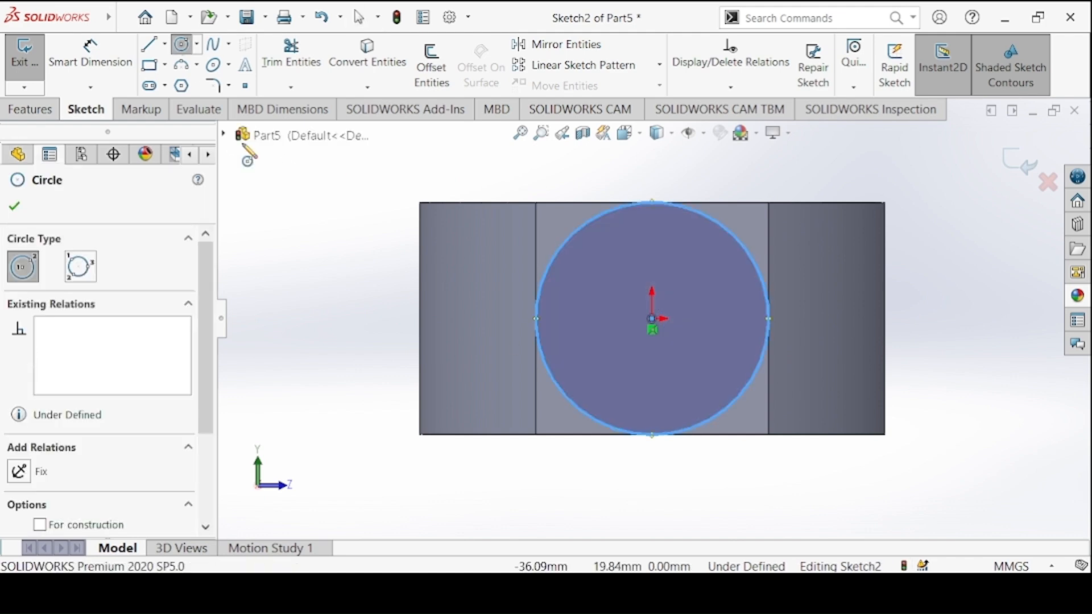
key(Escape)
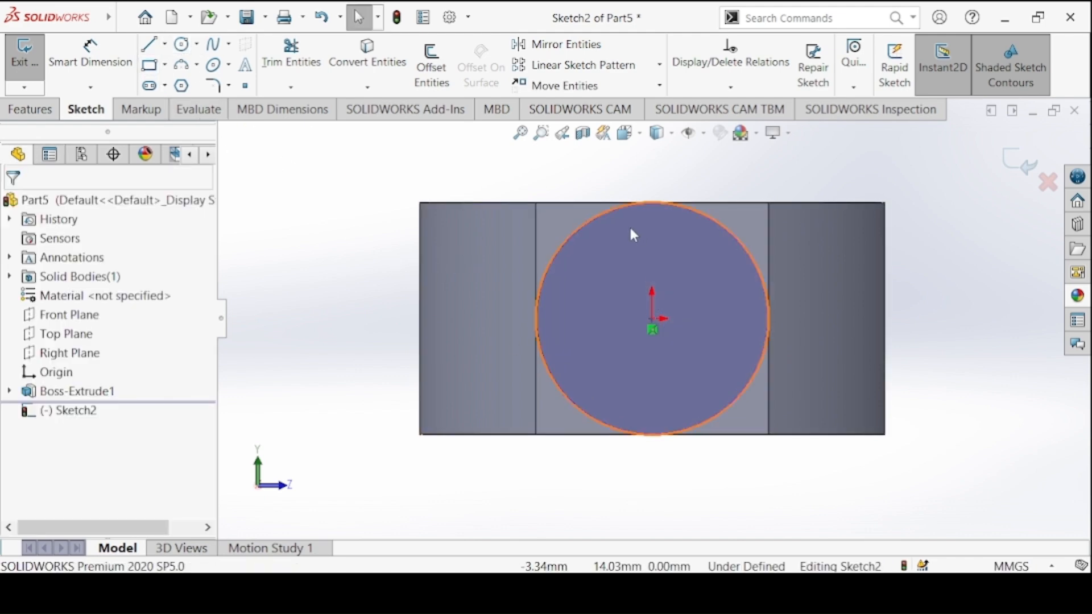
Make the circle tangent to the upper edge of the square end face.
click(604, 211)
ctrl+click(583, 202)
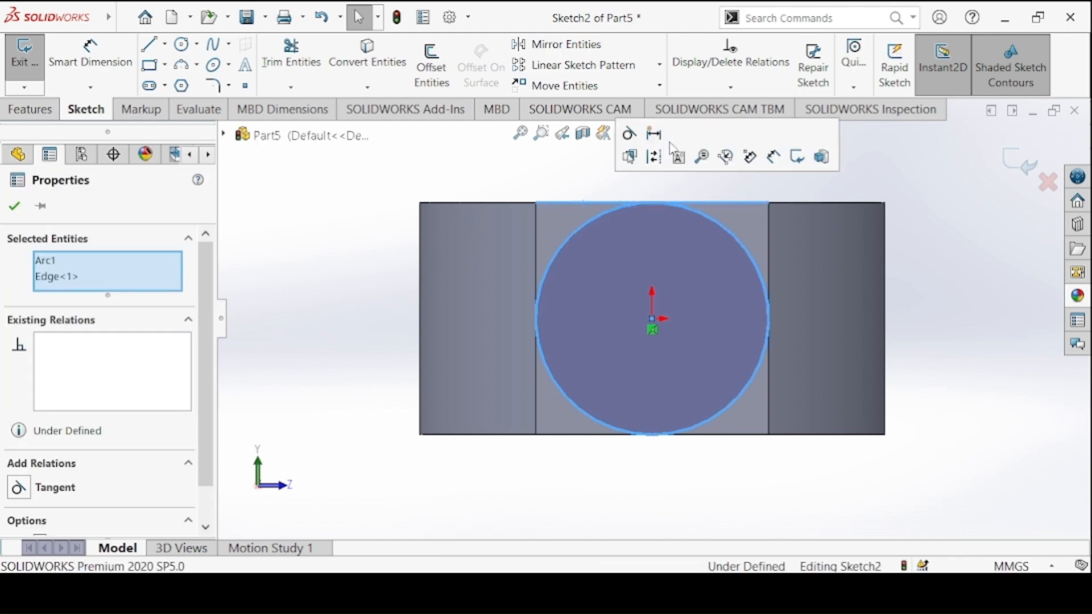
click(631, 140)
click(335, 207)
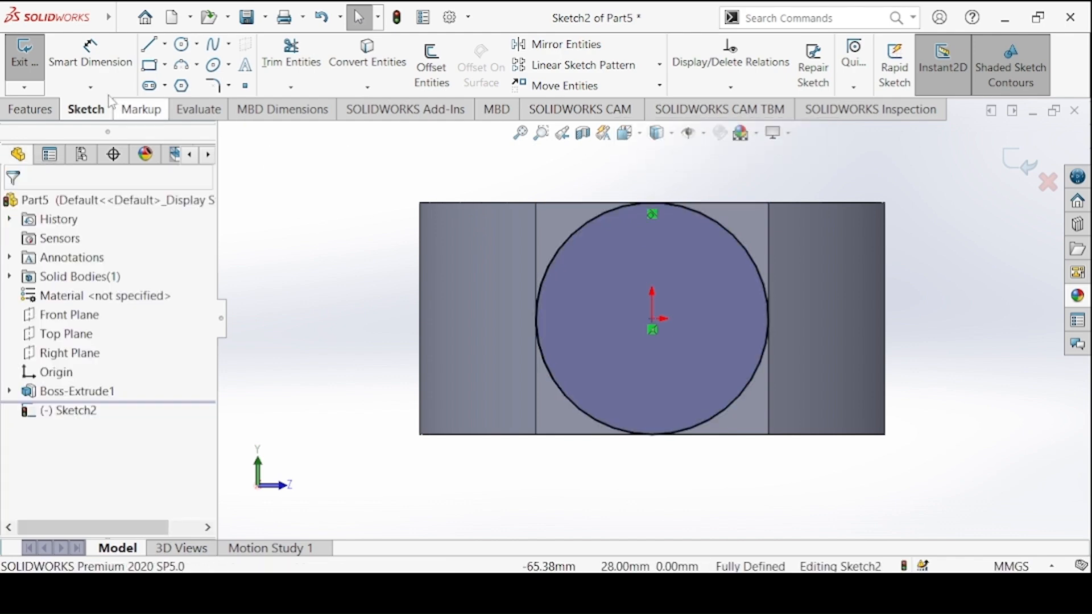
Cut-extrude around the end-face circle 50 mm deep as Blind with Flip side to cut, shaping a round shank.
click(31, 110)
click(275, 67)
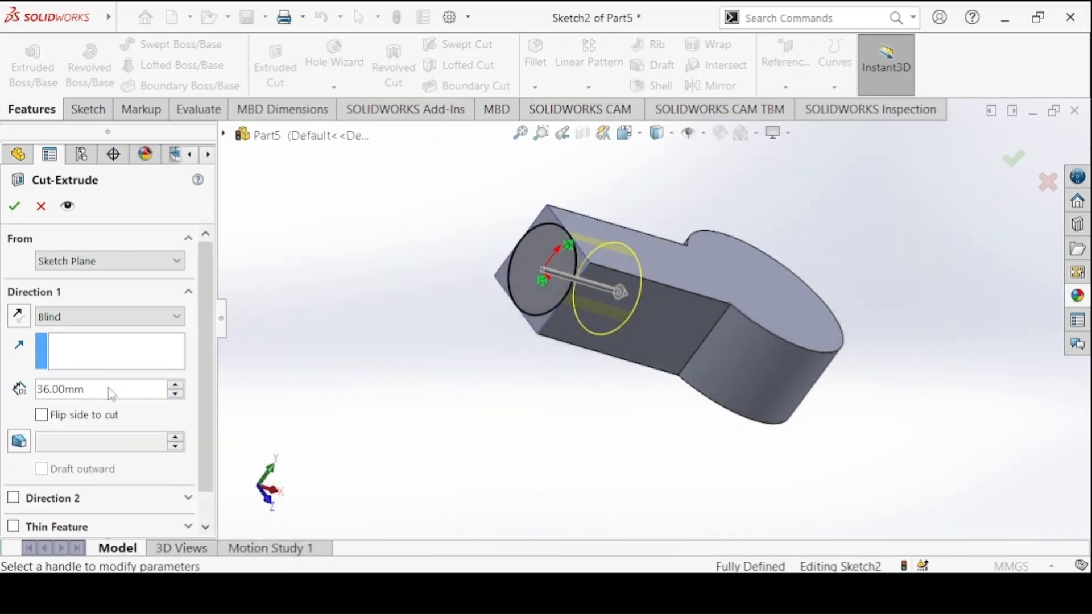
double_click(112, 389)
text(50)
key(Return)
click(42, 415)
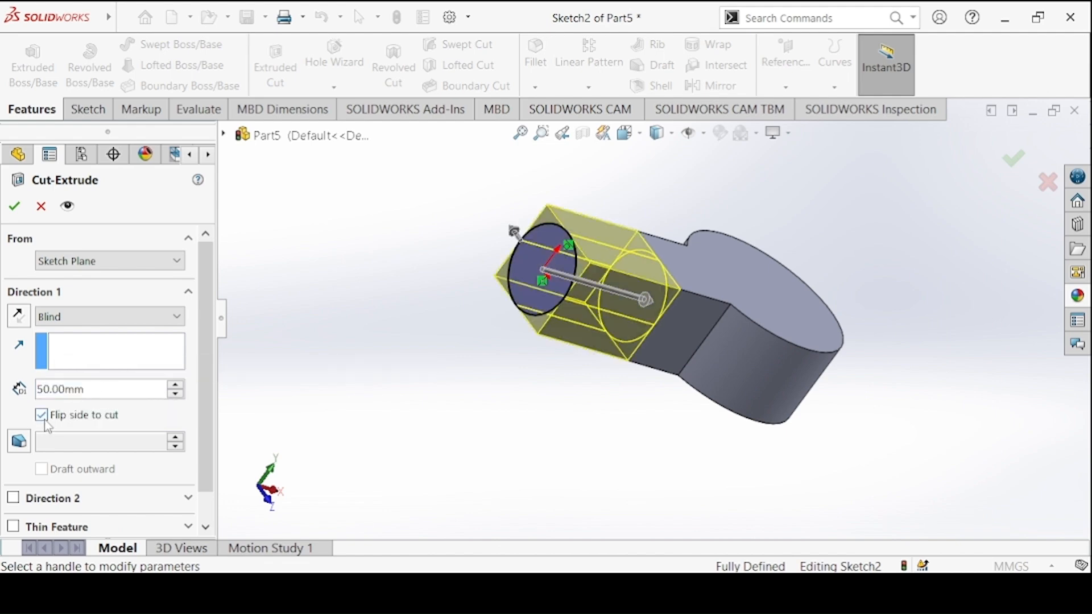
click(15, 210)
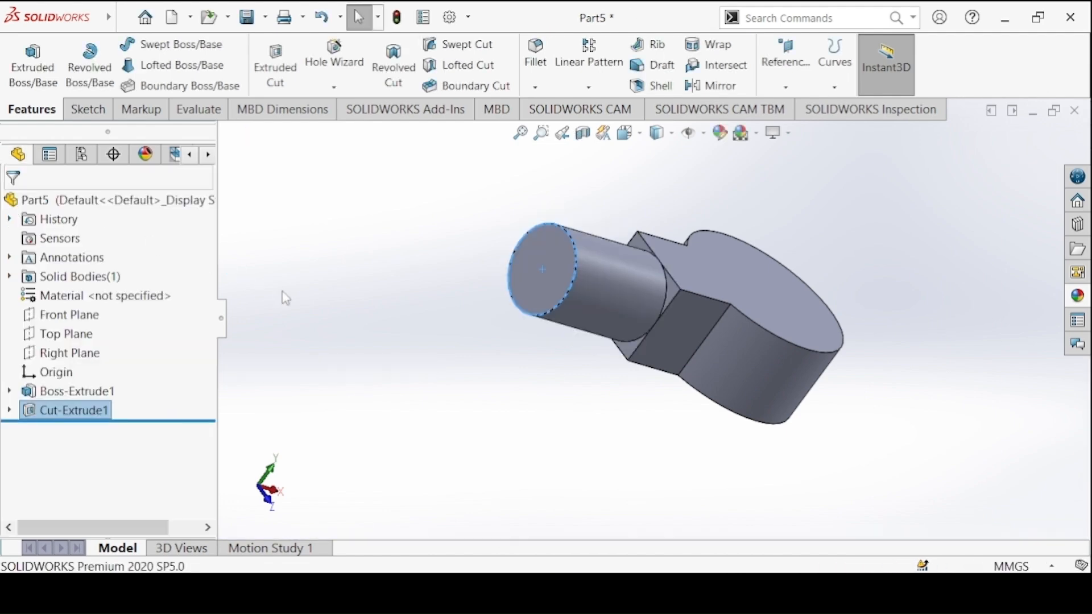
Start a sketch on the round shank's end face and draw a circle about 16 mm in diameter centred on the origin.
click(87, 109)
click(534, 259)
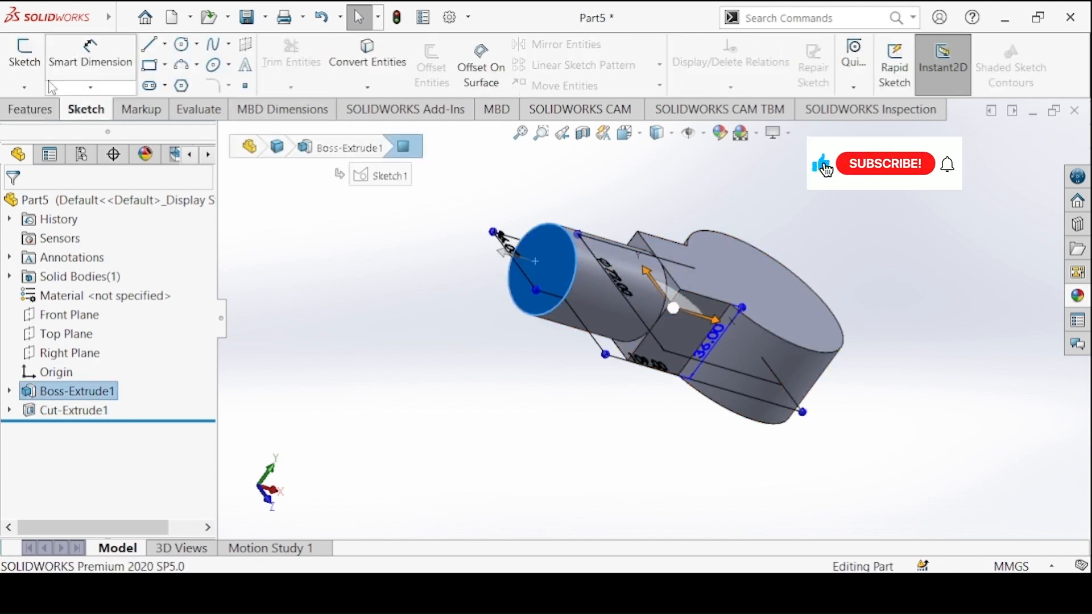
click(32, 63)
click(181, 44)
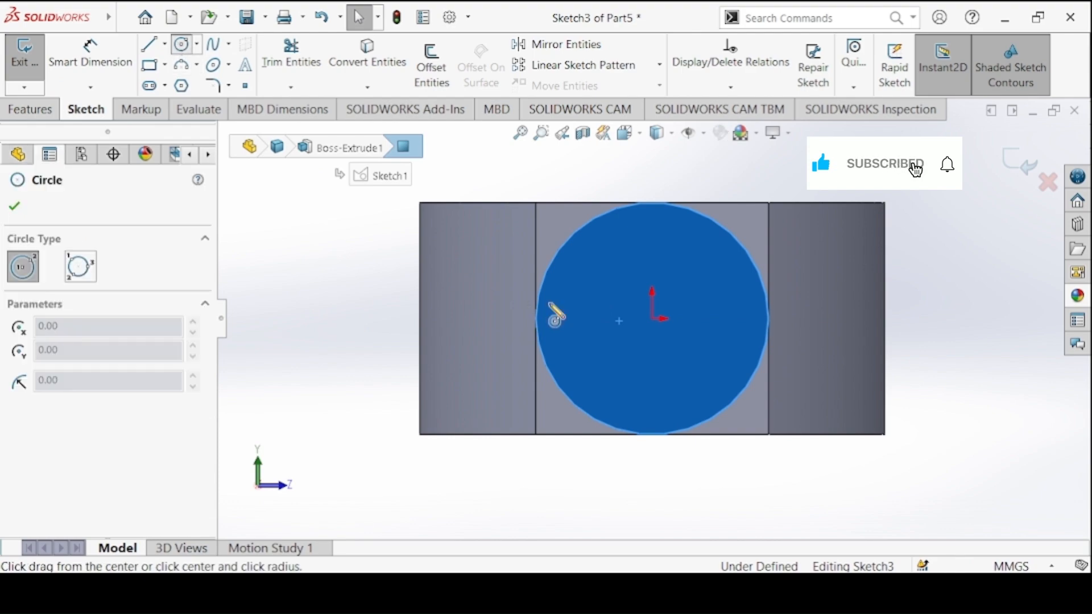
click(653, 319)
click(615, 282)
Check the shank size on the Fork End drawing and set the end-face circle's diameter to 28 mm.
click(91, 61)
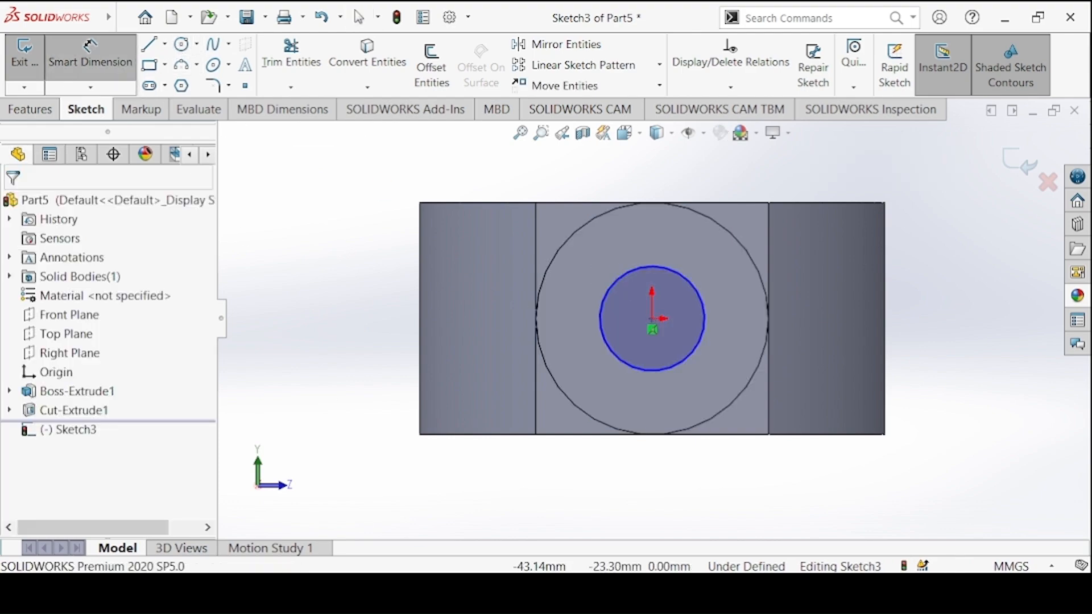
click(461, 594)
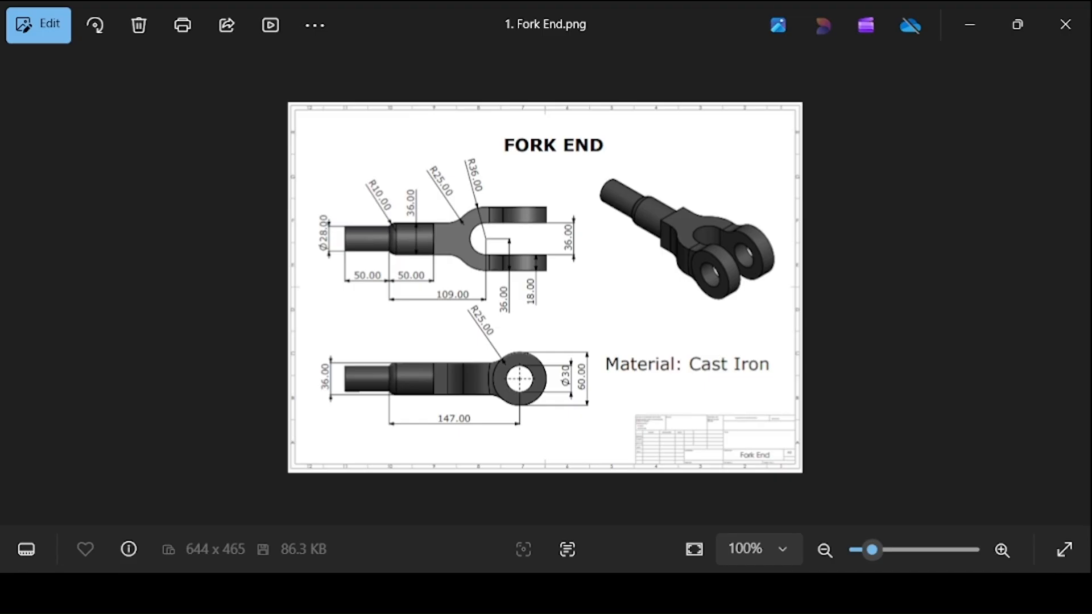
click(461, 594)
click(638, 371)
click(400, 355)
text(2)
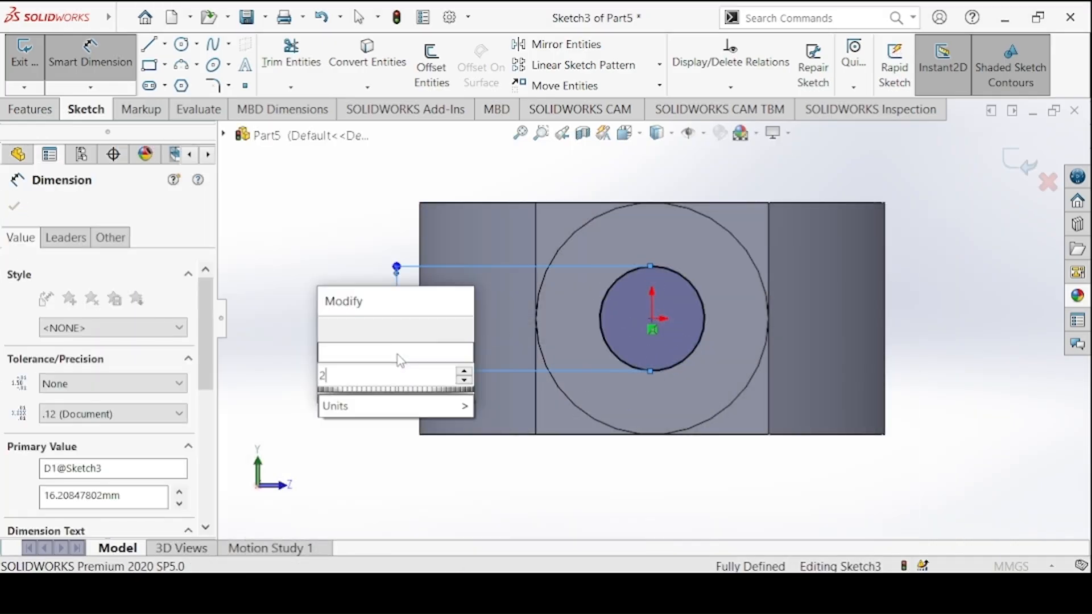
text(8)
key(Return)
Extrude the 28 mm circle outward 50 mm as a Blind boss merged with the shank.
click(40, 113)
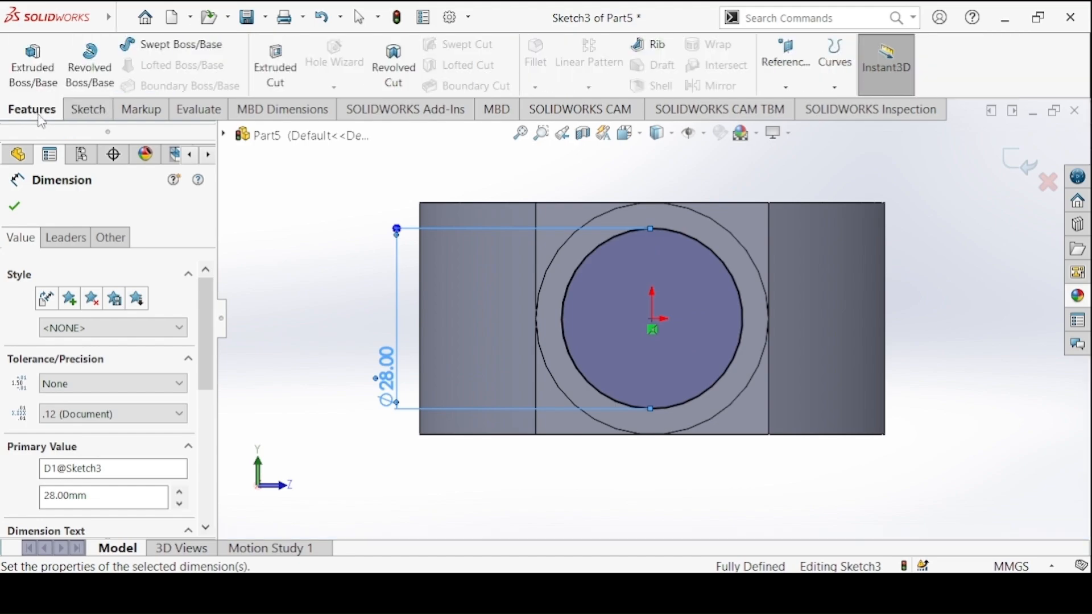
click(29, 87)
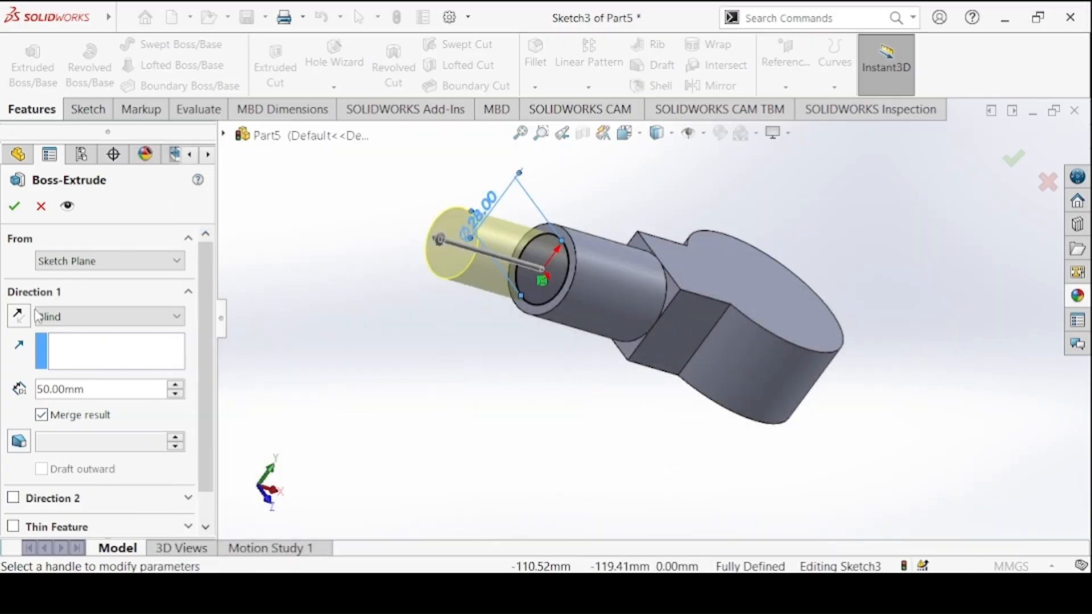
click(15, 208)
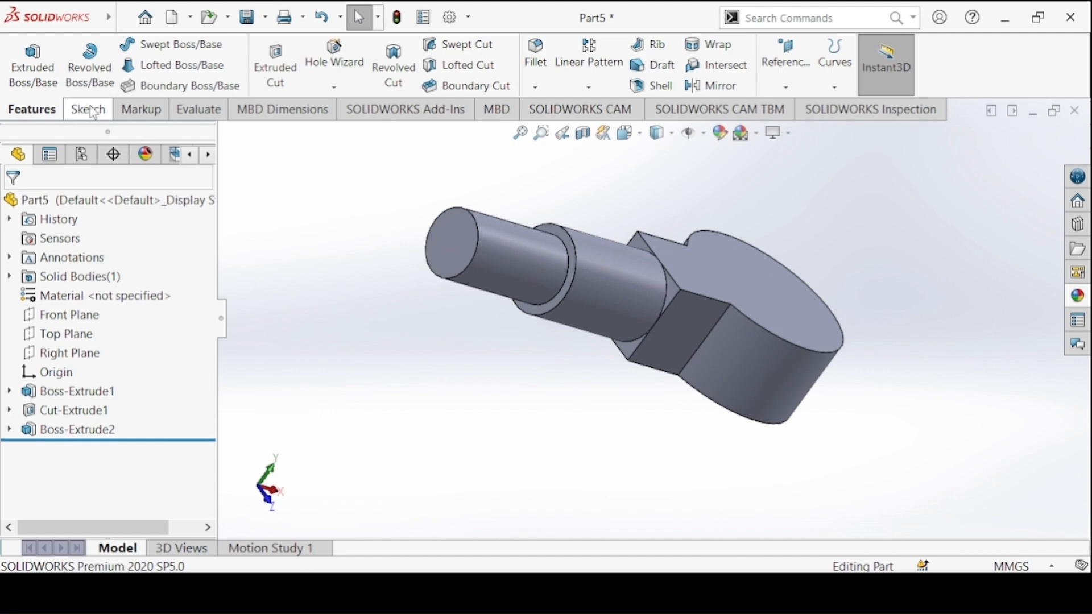
Start a sketch on the head's flat upper face and draw a circle about 31 mm in diameter centred on the origin.
click(91, 111)
click(24, 57)
click(755, 281)
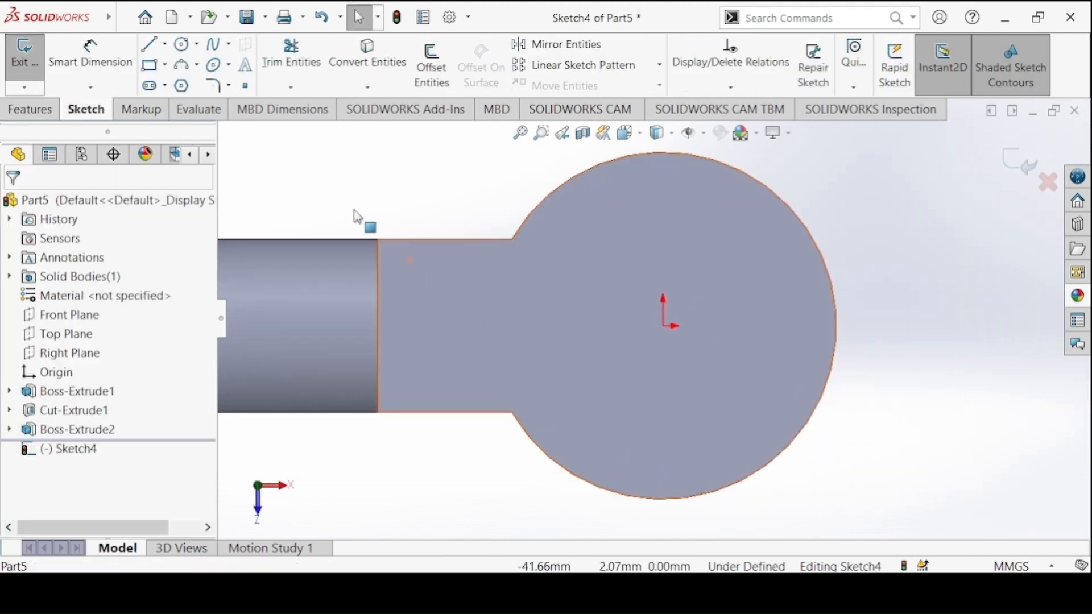
click(124, 19)
click(490, 200)
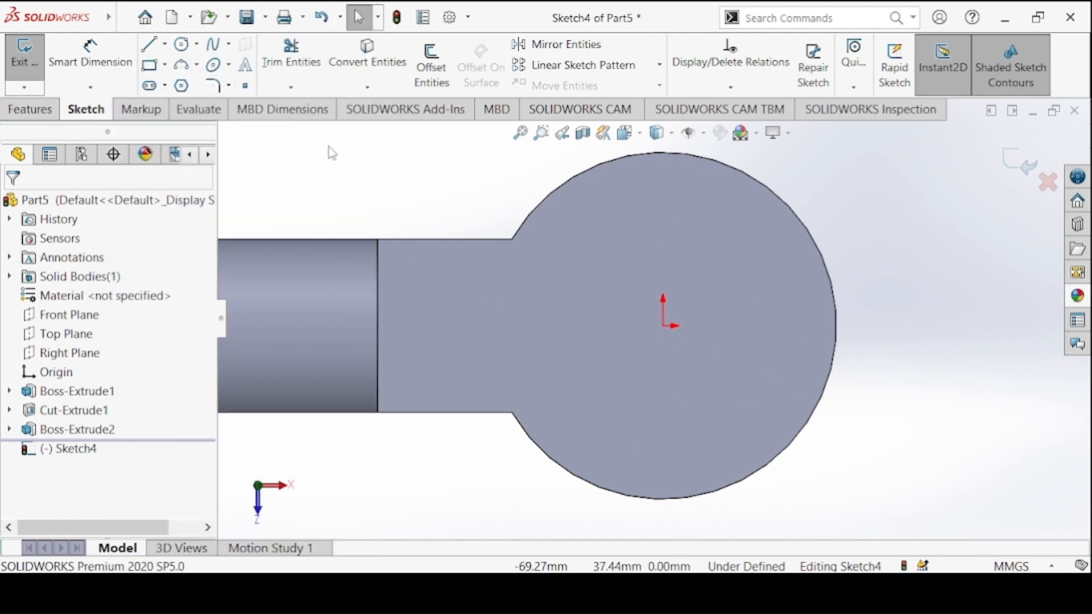
click(182, 49)
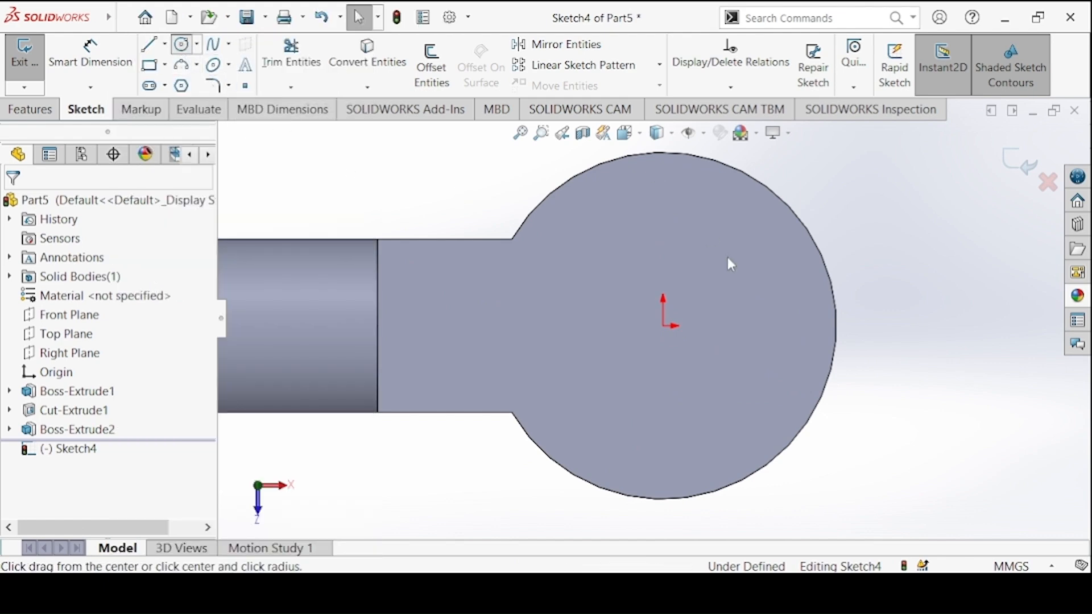
click(662, 326)
click(605, 282)
Consult the Fork End drawing and set the head circle's diameter to 36 mm.
click(117, 59)
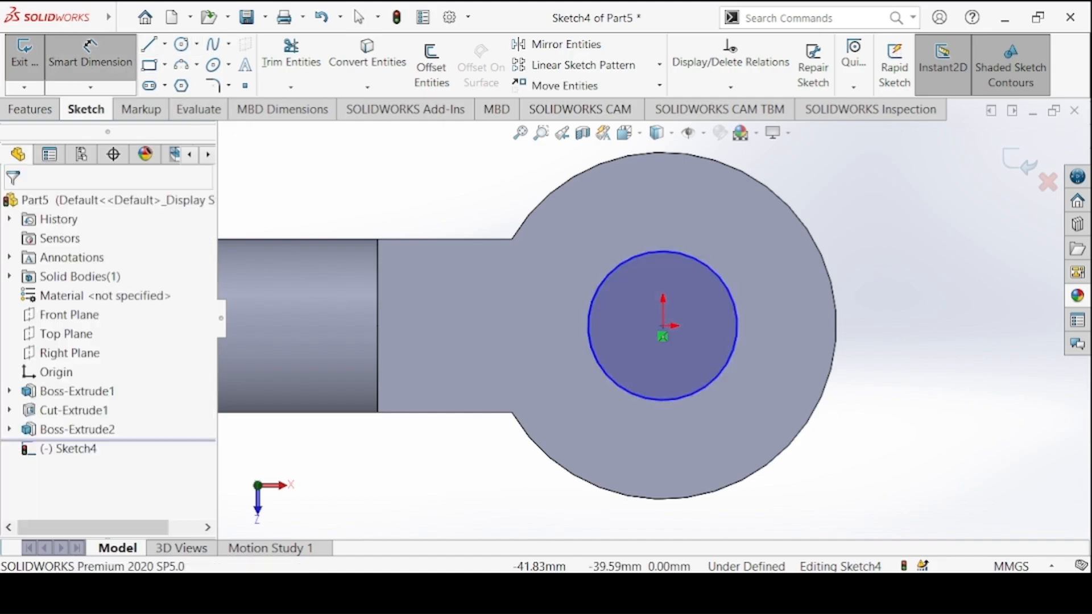
key(alt+Tab)
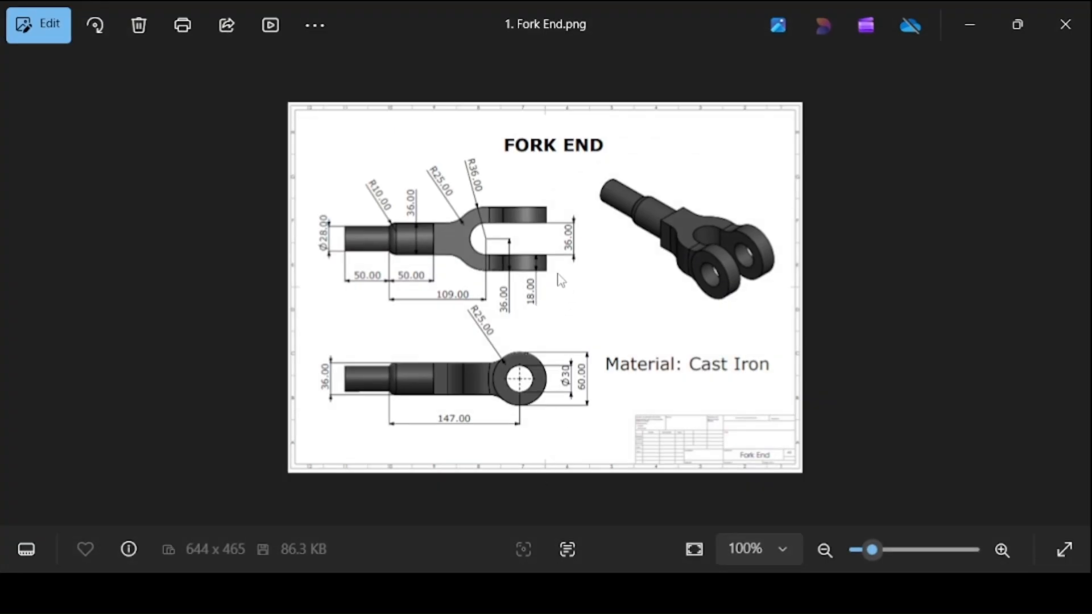
key(alt+Tab)
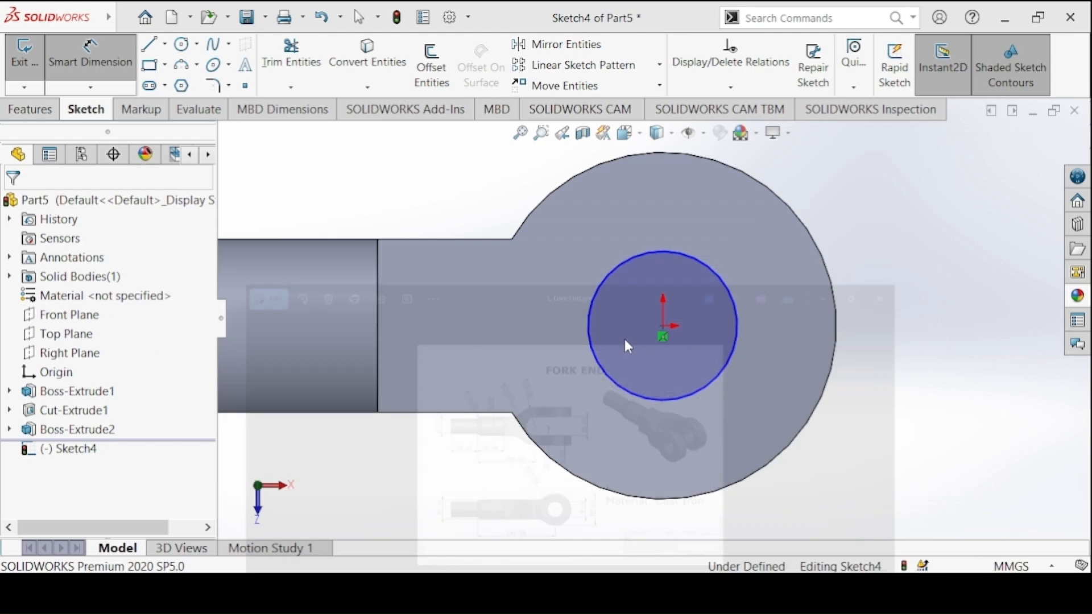
click(606, 367)
click(457, 217)
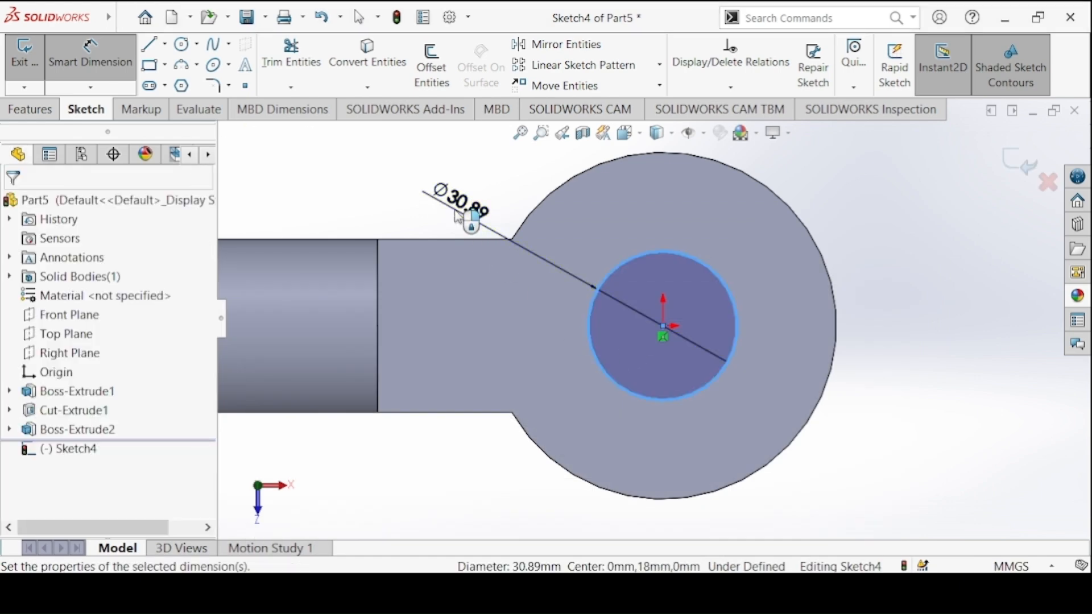
key(Return)
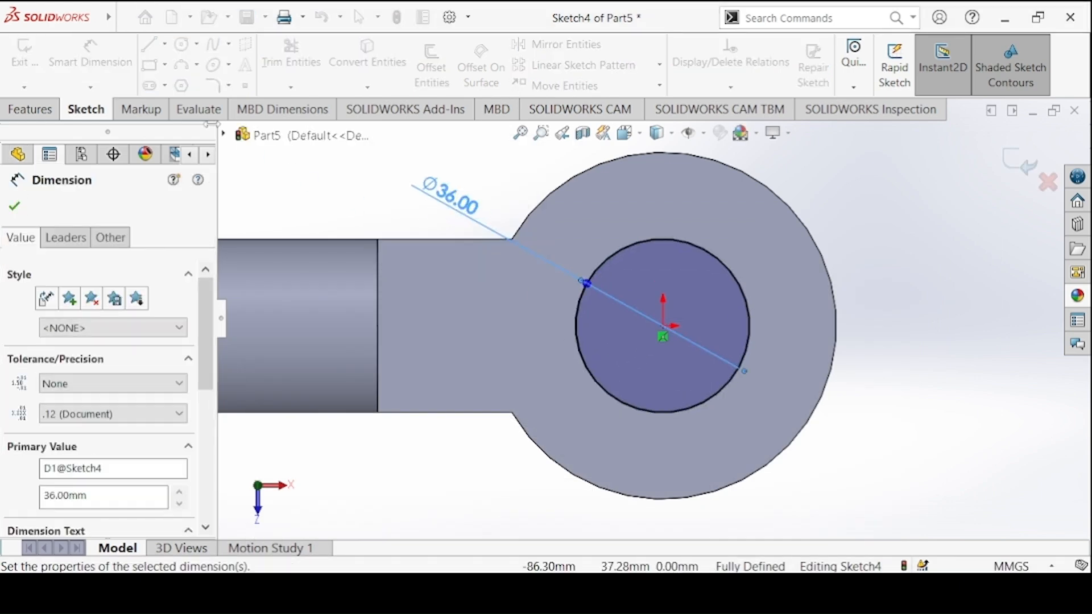
Draw two horizontal lines about 31.18 mm long from the circle's upper and lower quadrant points to the head's outer edge.
click(145, 44)
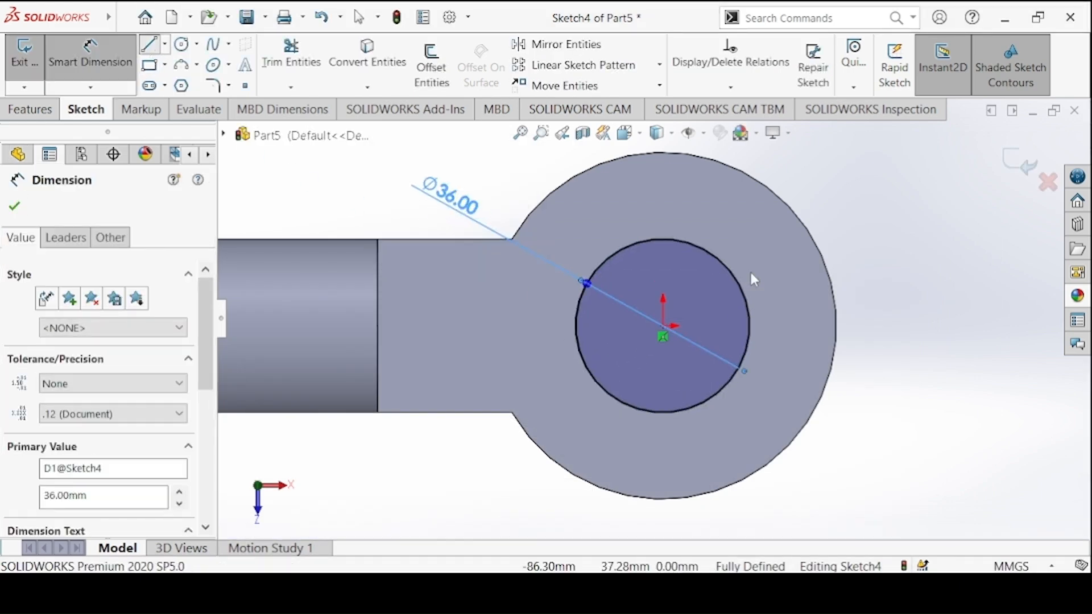
click(663, 238)
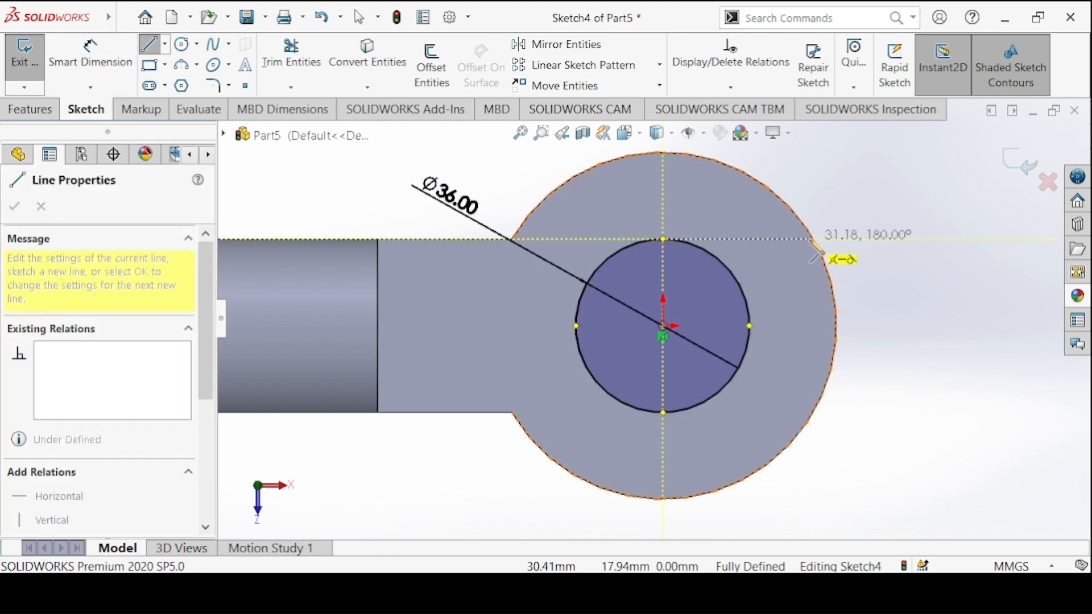
click(816, 240)
key(Escape)
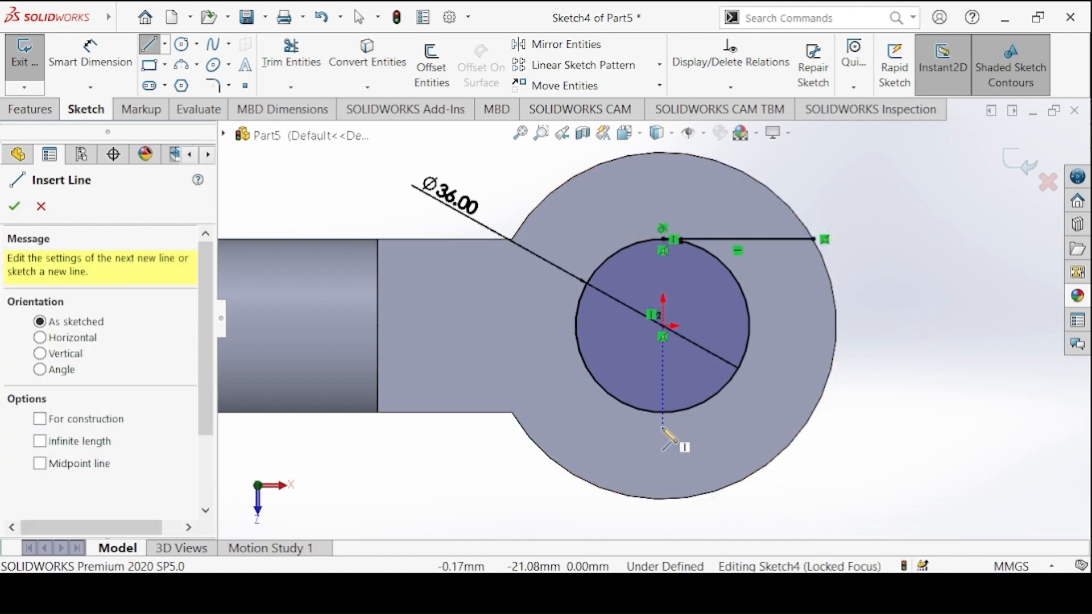
click(663, 410)
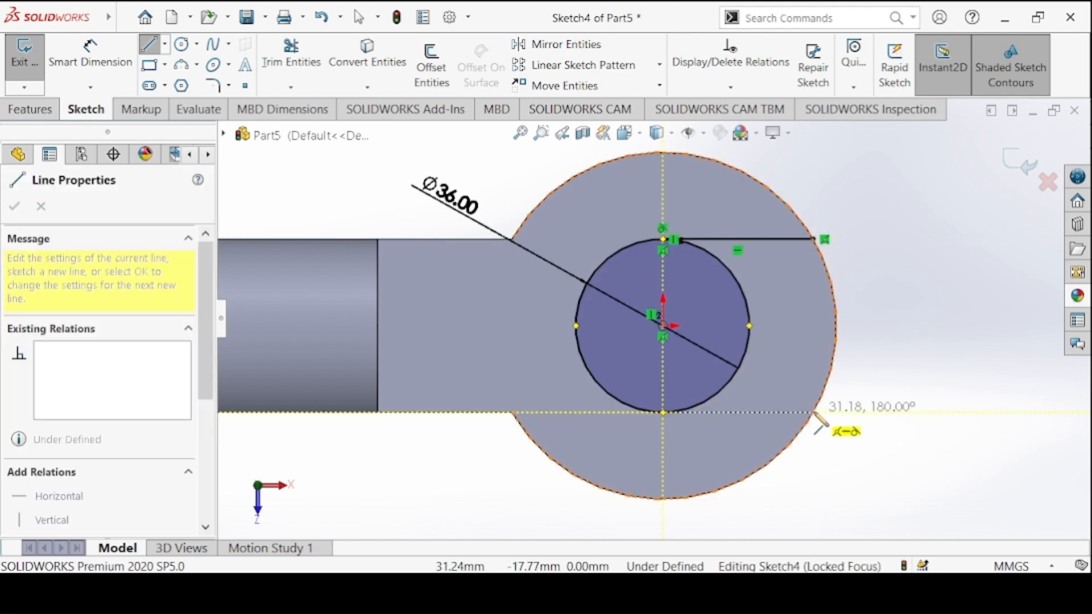
click(814, 412)
click(149, 42)
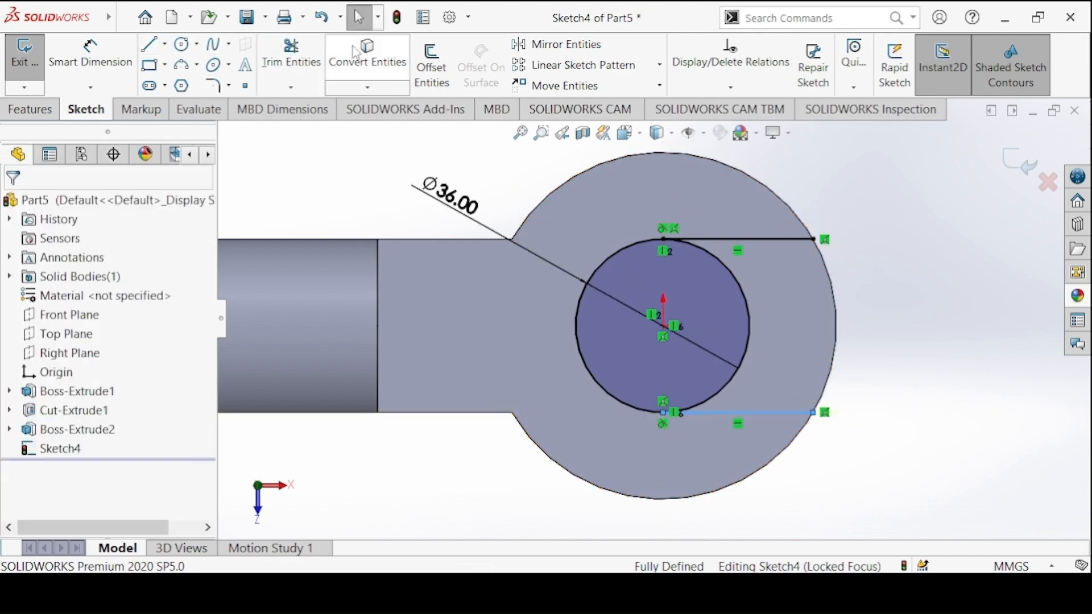
Convert the head's outer arc edge into the sketch and trim the excess arcs, leaving a closed U-shaped slot profile open toward the outer edge.
click(367, 57)
click(822, 261)
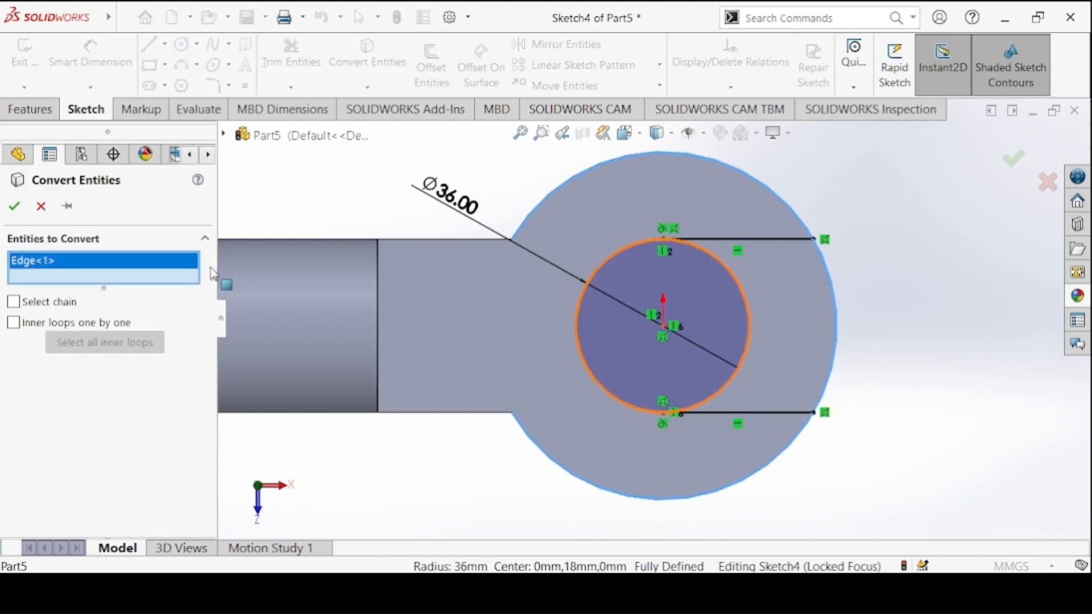
click(13, 207)
click(291, 57)
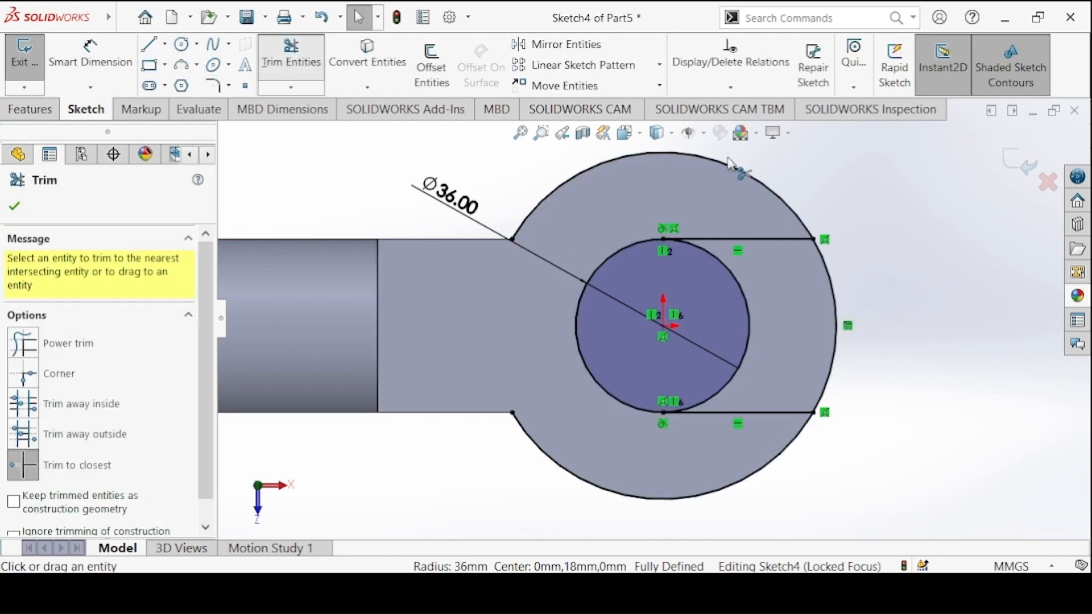
click(789, 451)
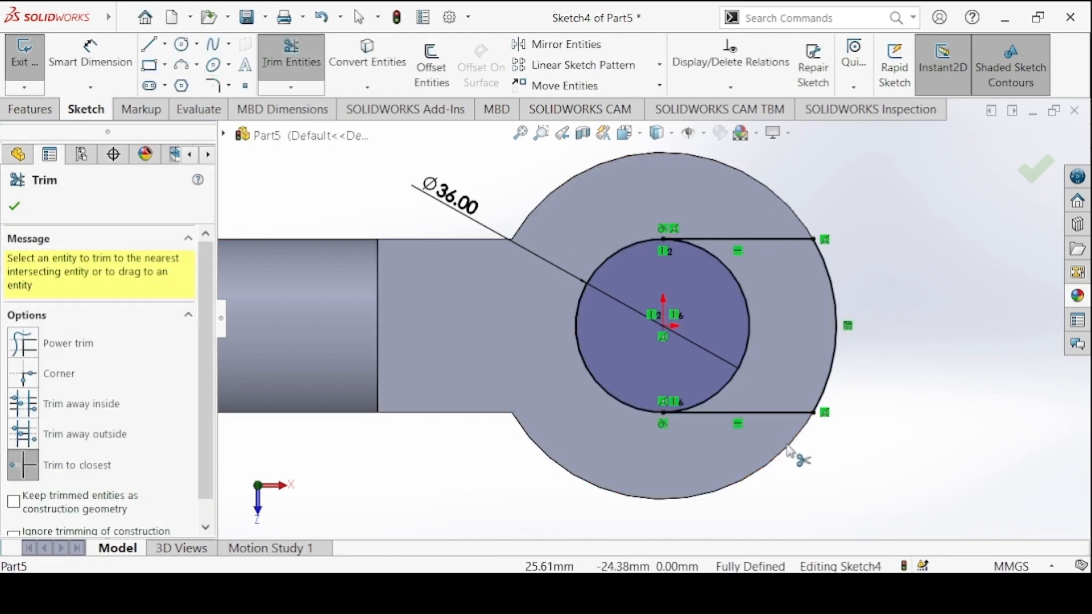
click(744, 287)
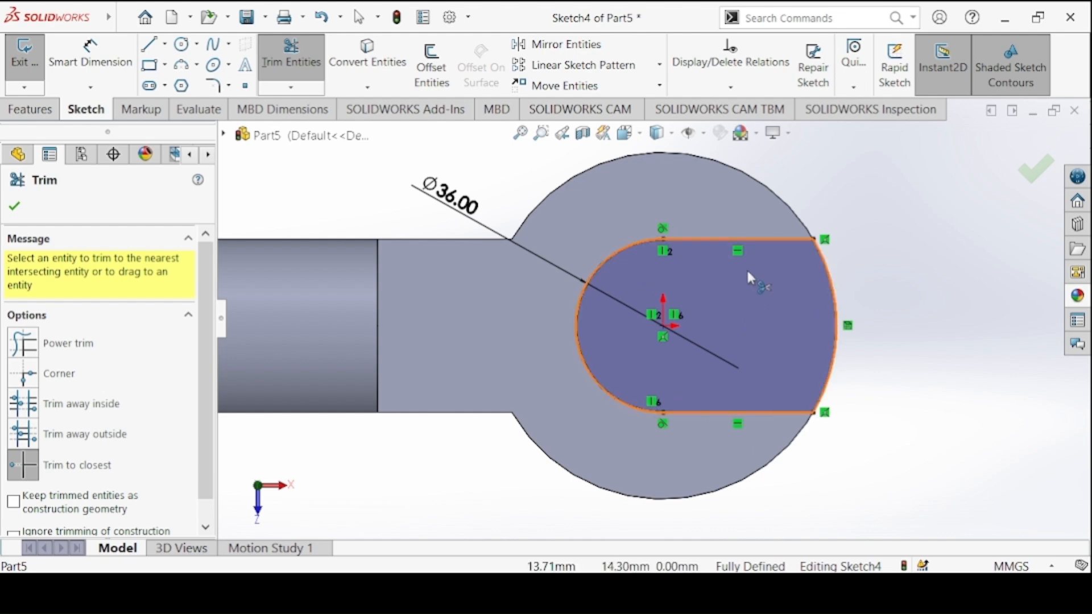
key(Escape)
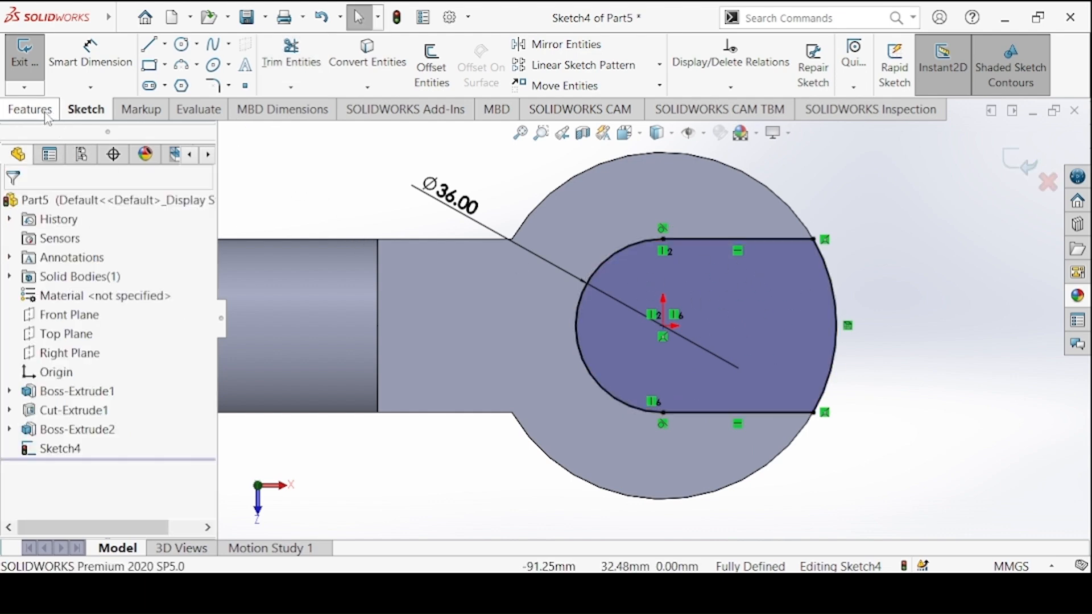
Exit the sketch and cut-extrude the slot profile Through All to open the fork.
click(24, 57)
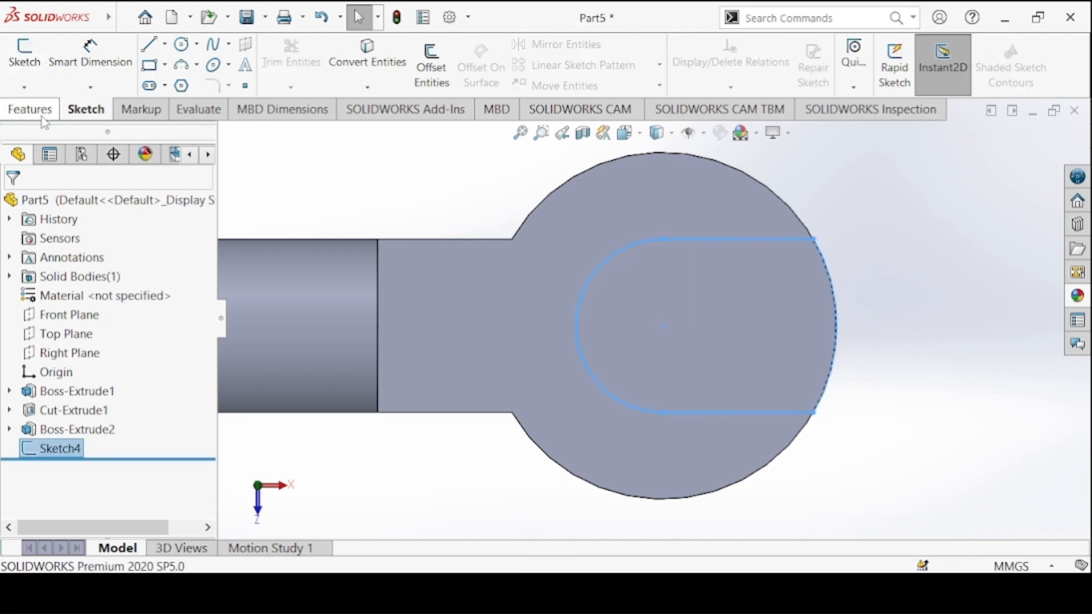
click(42, 116)
click(276, 66)
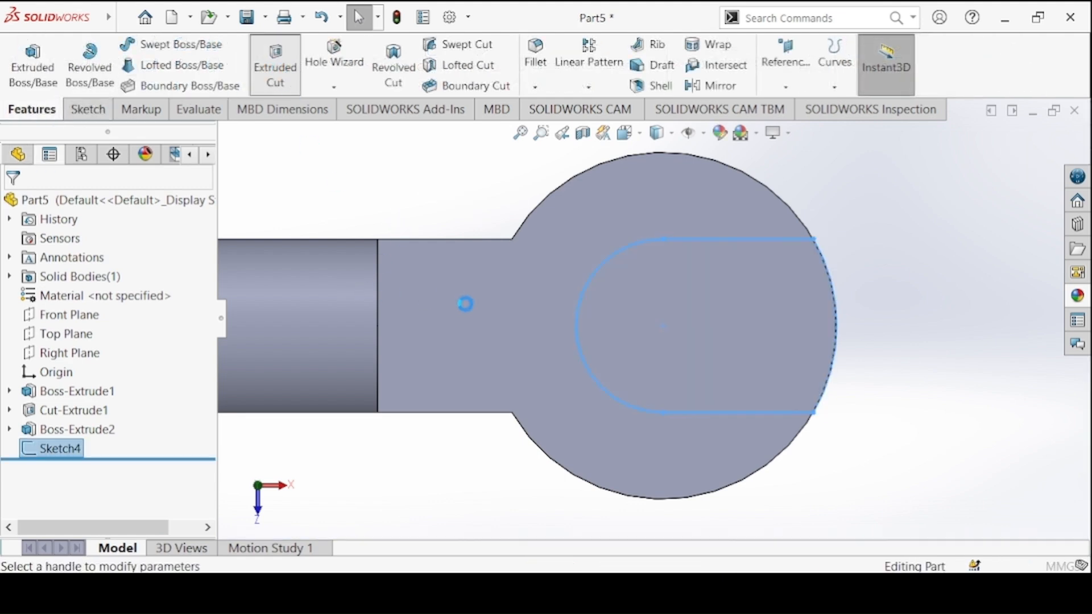
click(103, 320)
click(66, 349)
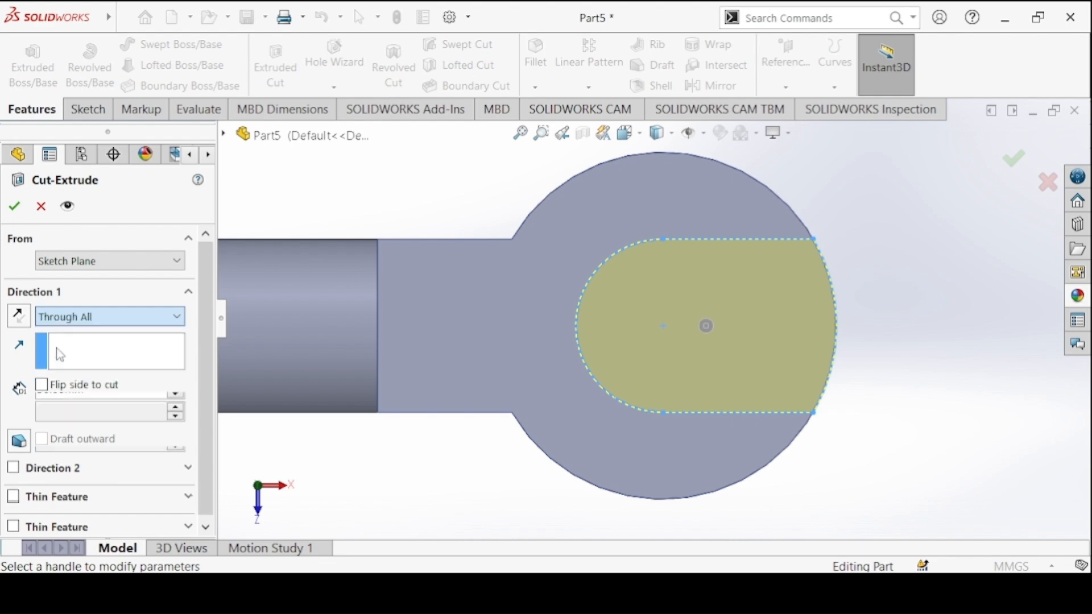
click(14, 206)
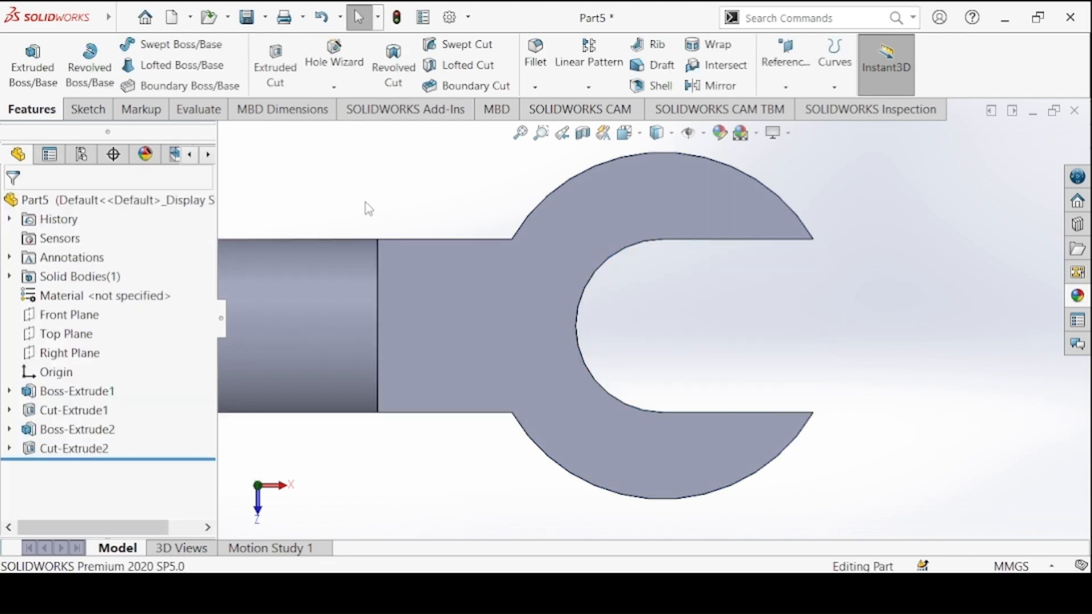
Start a boss-extrude sketch on the fork slot's flat inner face and draw a circle centred beyond the open end, level with the origin.
key(ctrl+7)
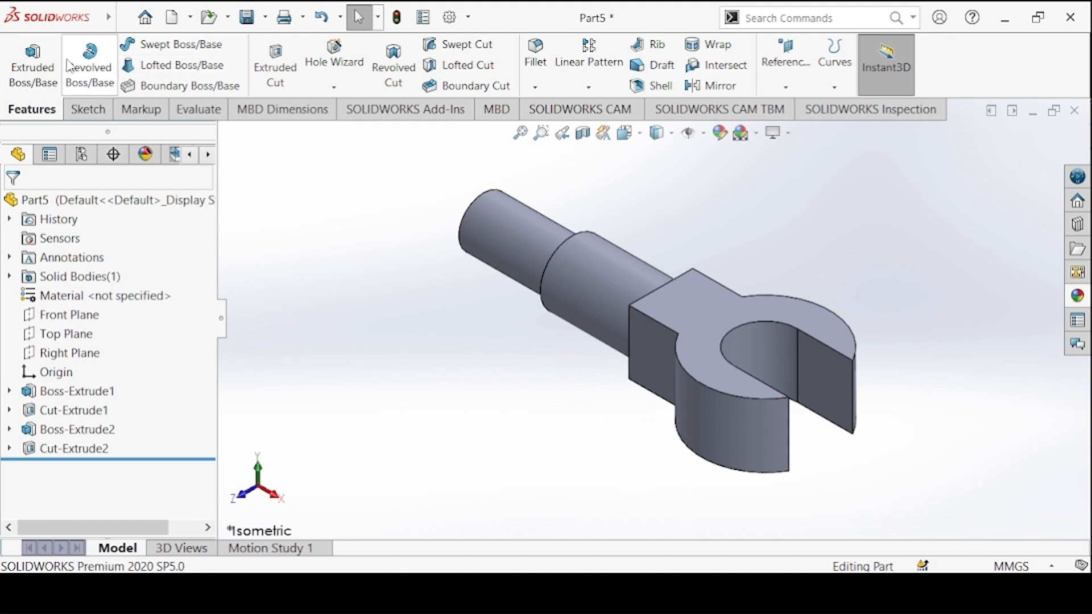
click(32, 65)
click(821, 359)
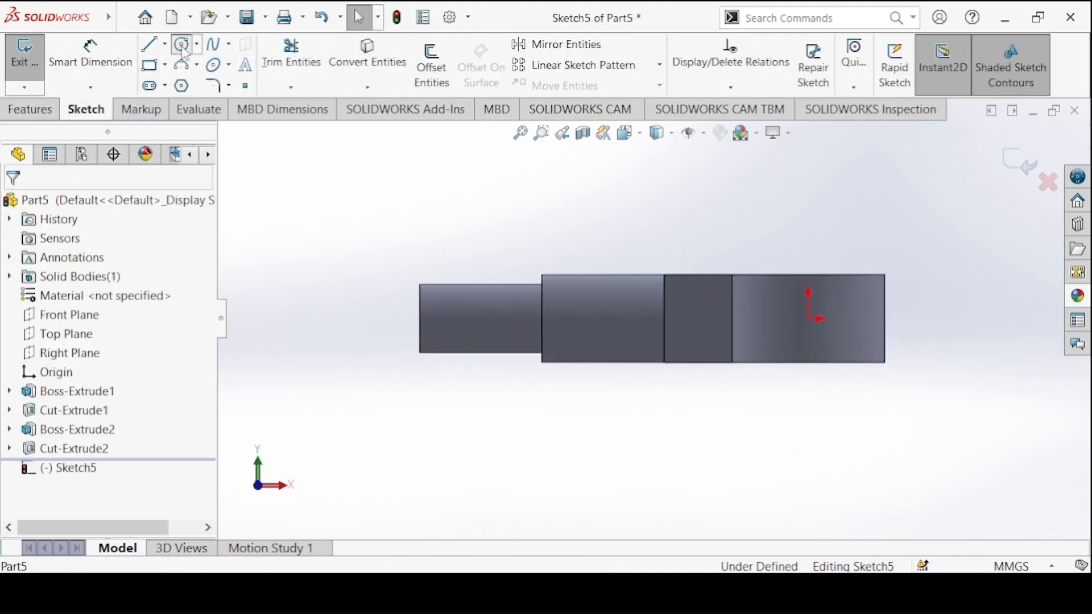
click(183, 47)
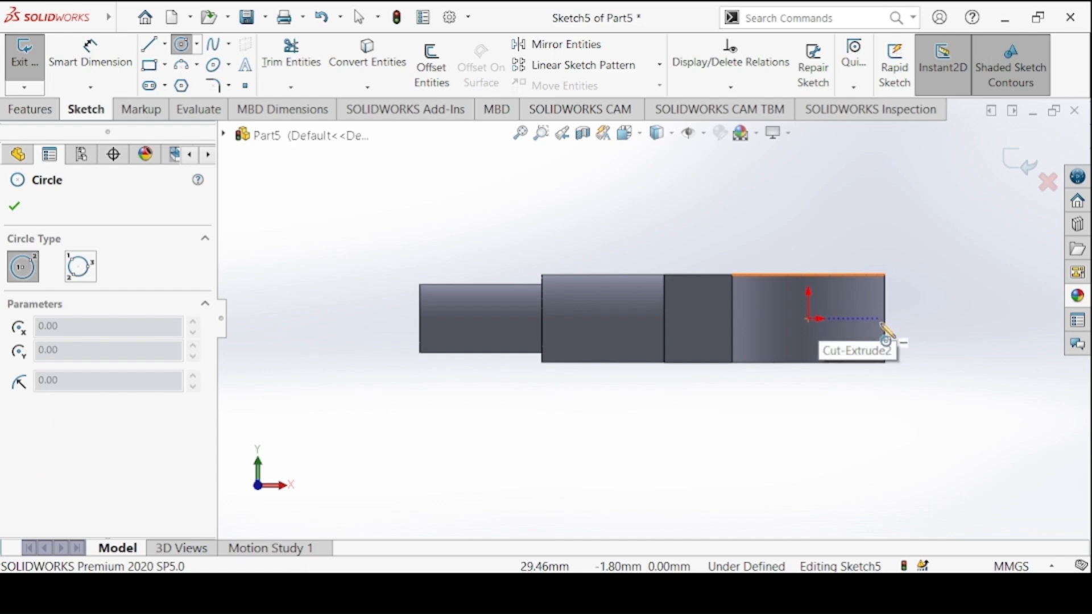
click(909, 317)
click(853, 231)
Check the Fork End drawing and dimension the eye circle's diameter as 60 mm.
click(90, 56)
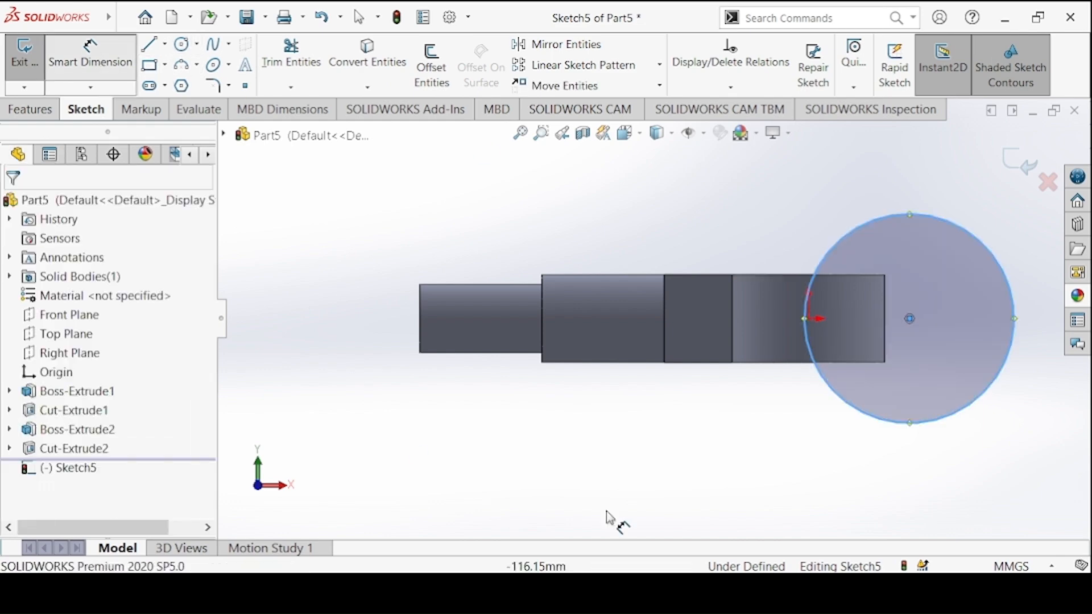
key(alt+Tab)
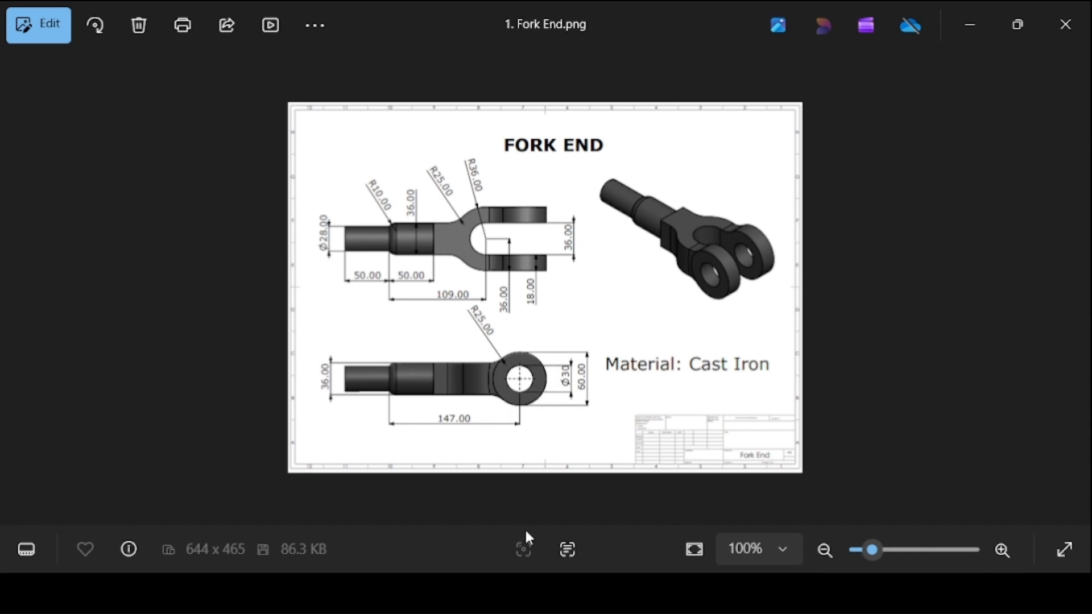
key(alt+Tab)
click(859, 227)
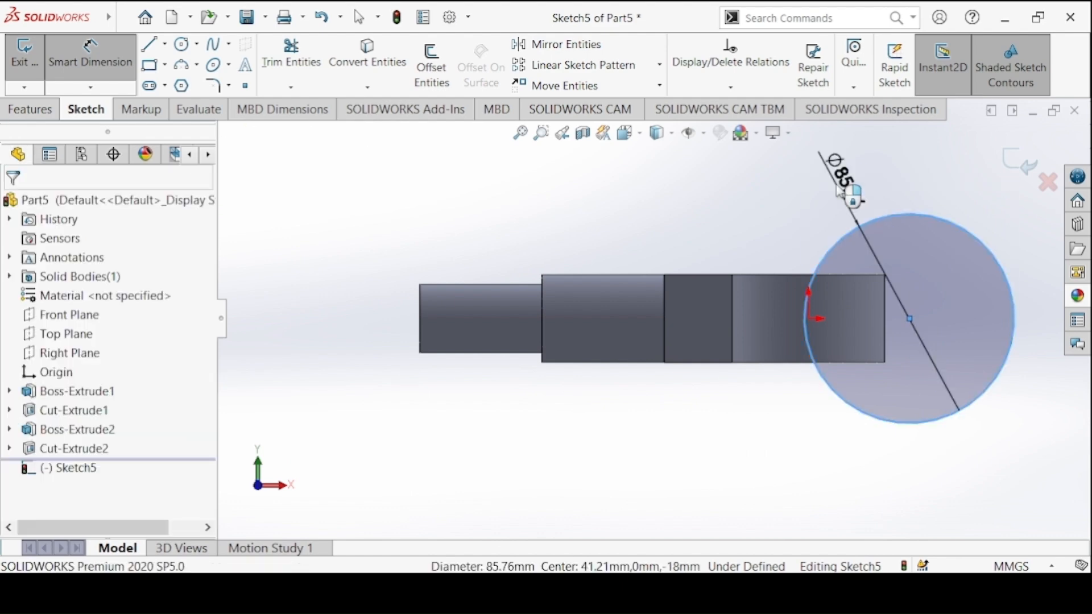
click(841, 176)
key(Return)
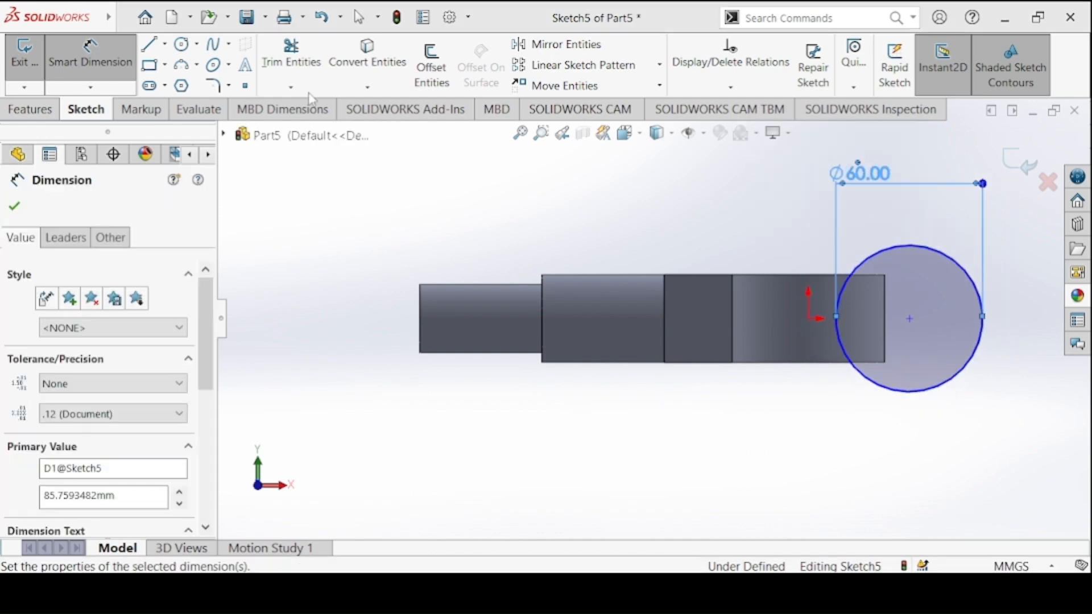
Add a horizontal relation between the eye circle's centre and the origin.
click(116, 64)
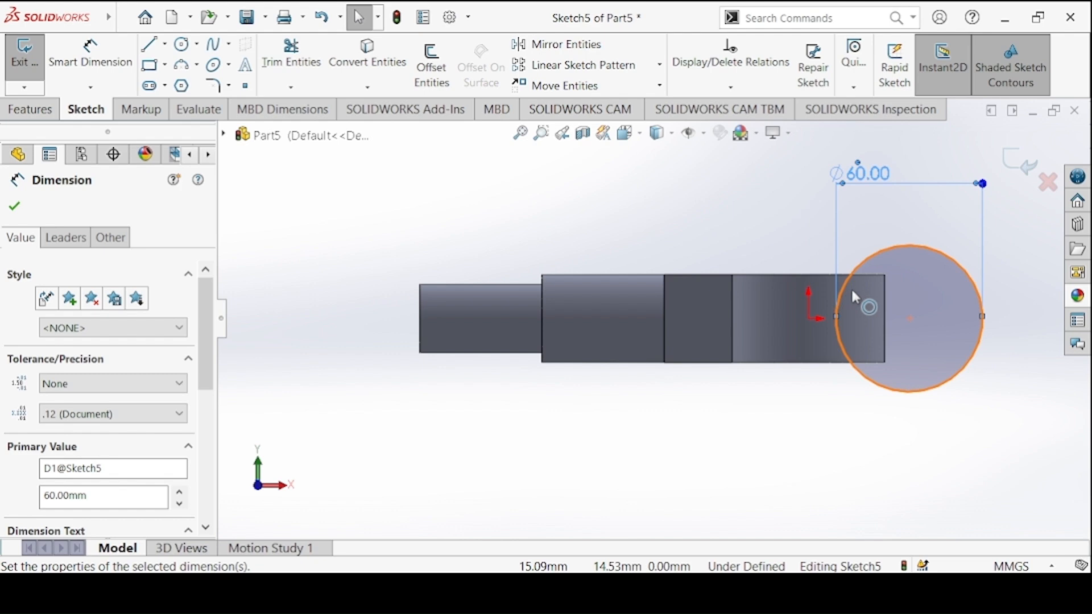
click(911, 319)
ctrl+click(809, 318)
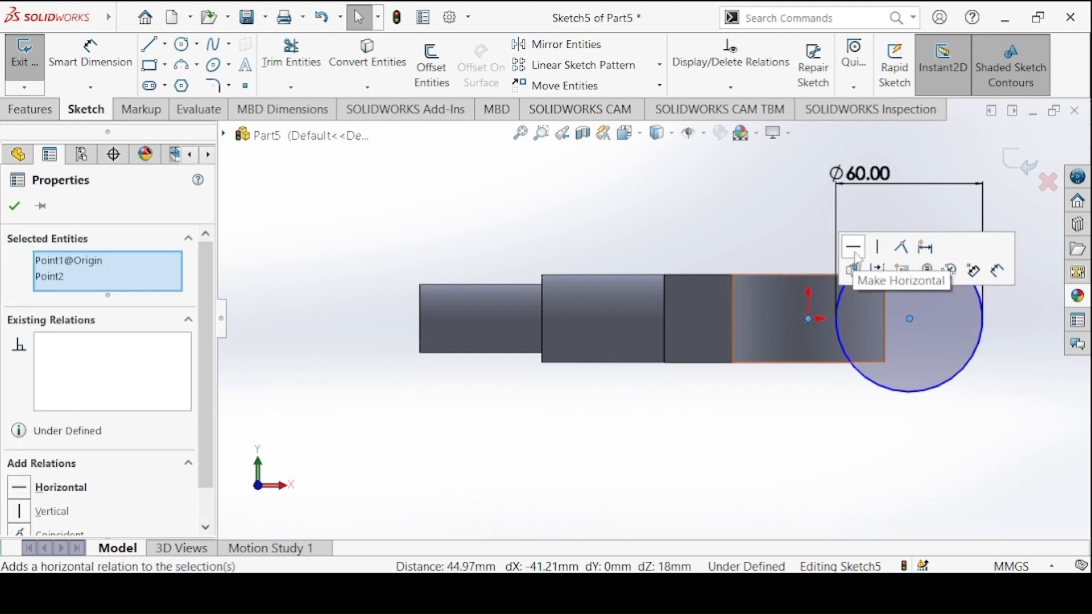
click(854, 248)
click(731, 245)
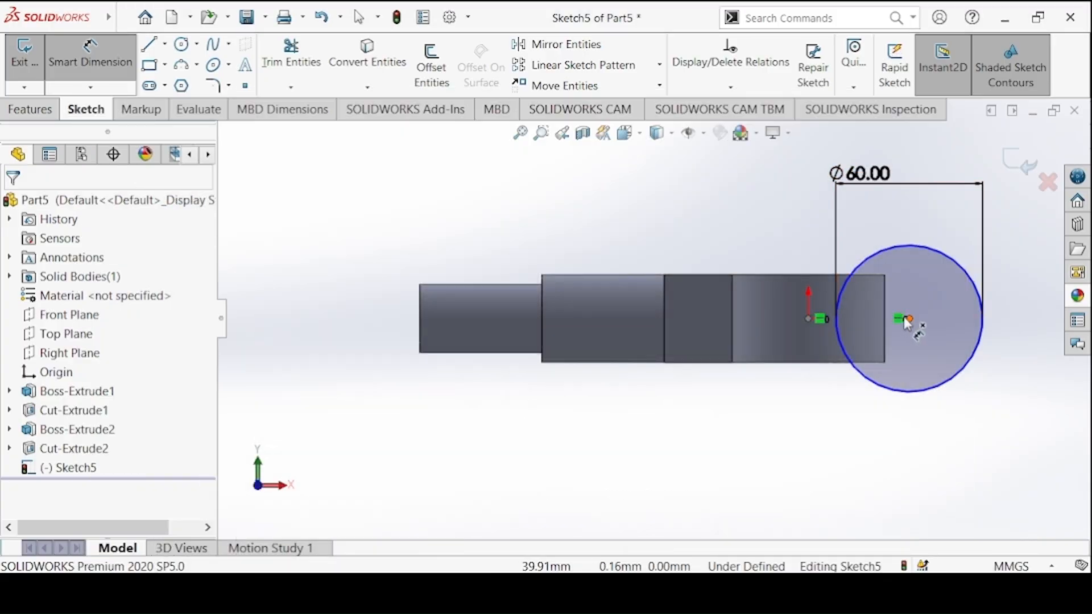
Dimension the circle's centre 147 mm from the shoulder edge between the thin shank and the thicker shank.
click(905, 319)
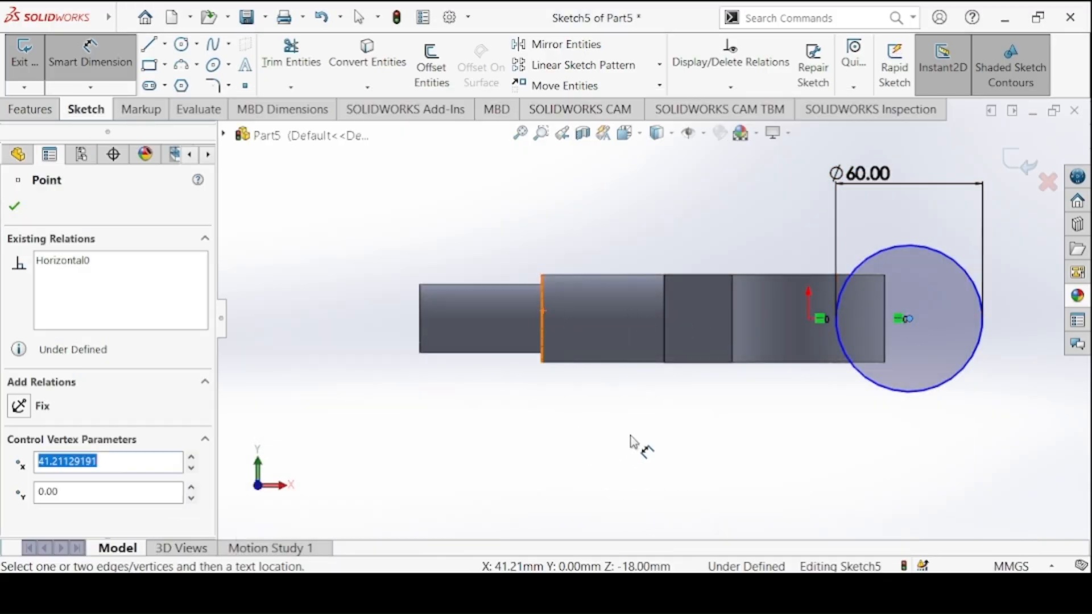
click(540, 337)
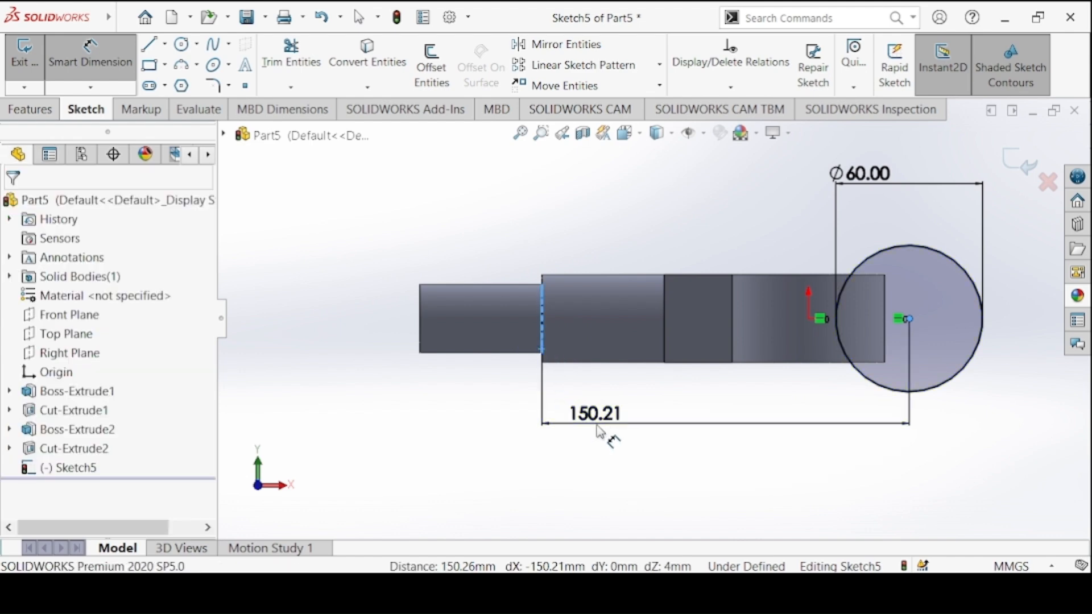
click(602, 425)
text(147)
key(Return)
key(Escape)
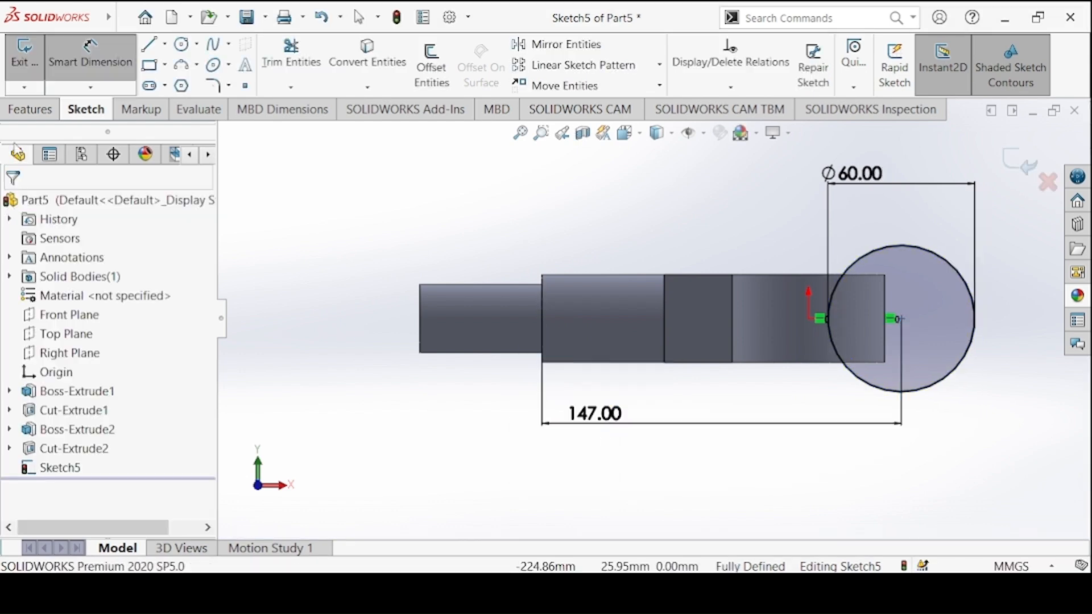
Boss-extrude the eye circle 18 mm Blind with the direction reversed so it merges with the fork arm.
click(29, 110)
click(32, 66)
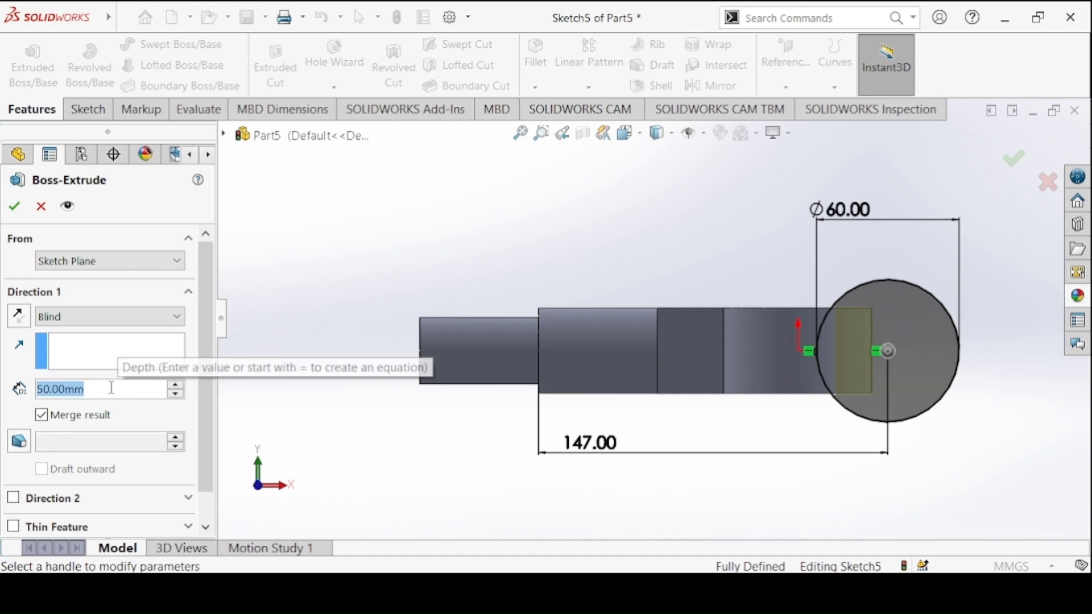
text(18)
key(Return)
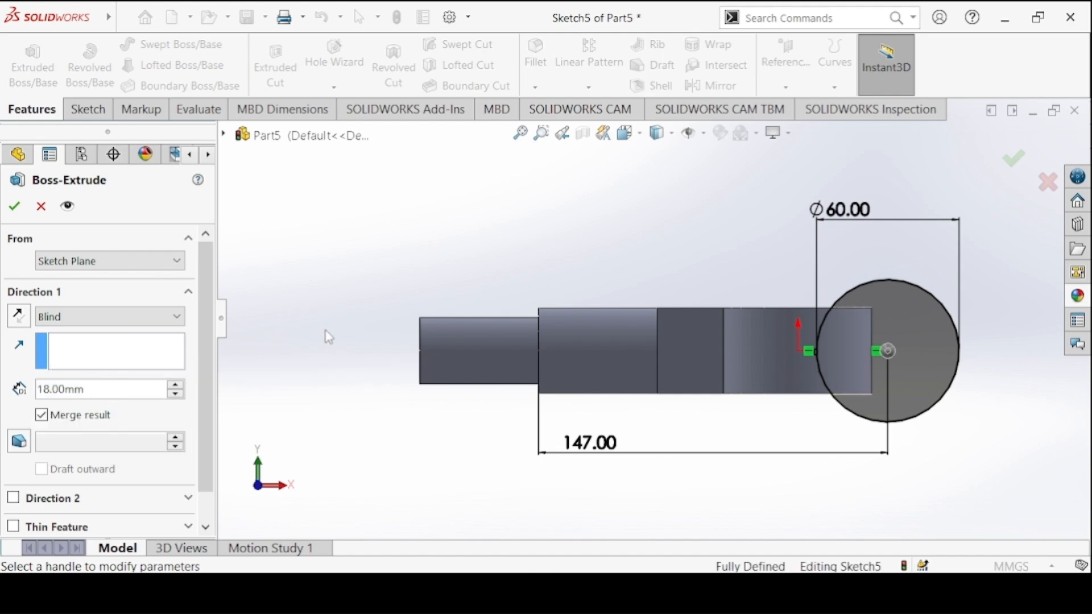
key(ctrl+7)
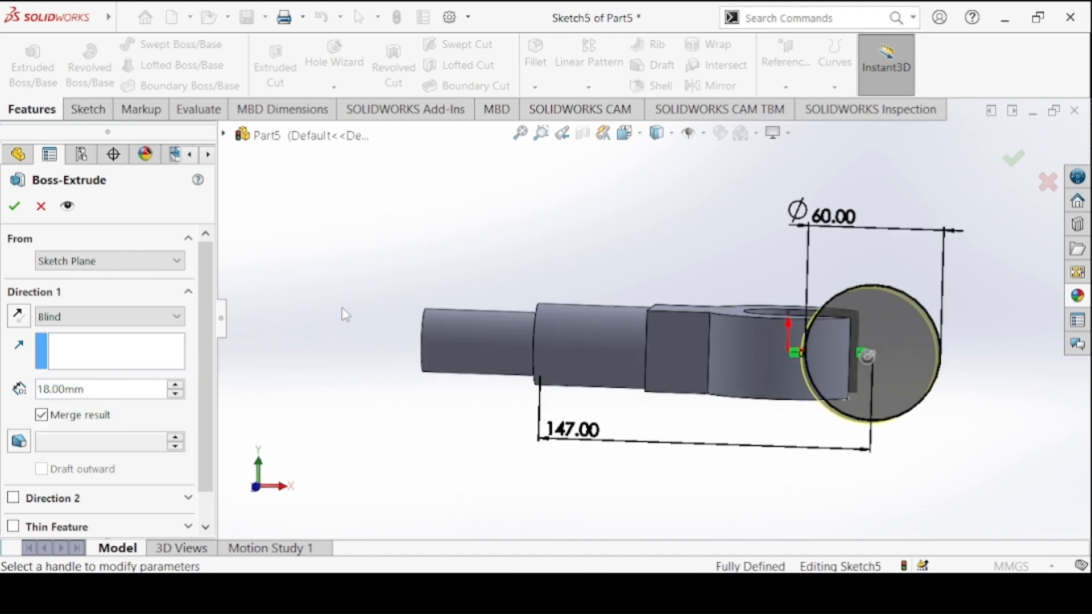
click(18, 317)
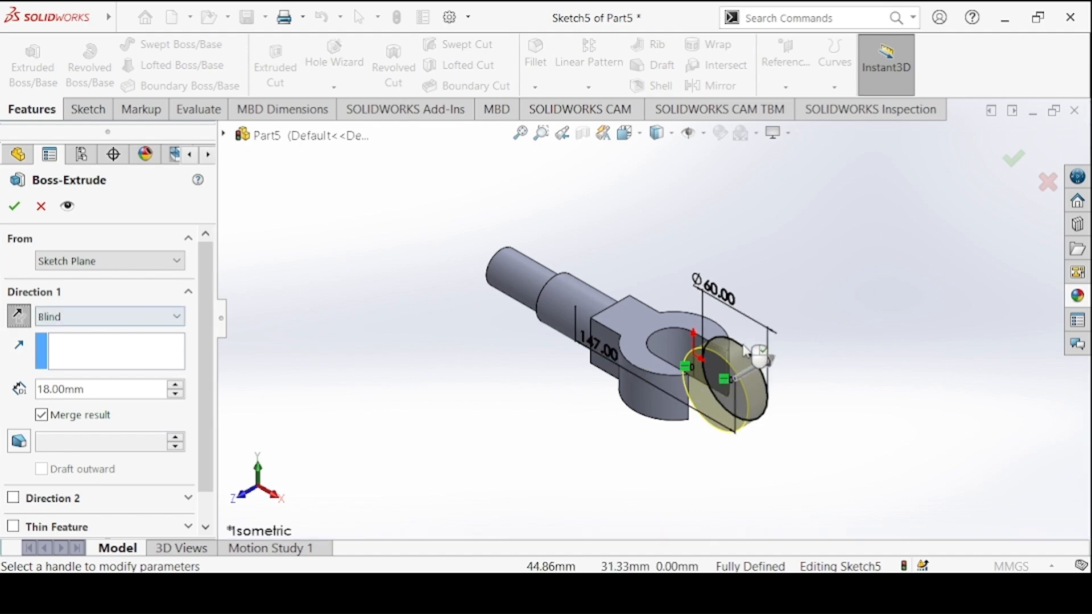
click(14, 205)
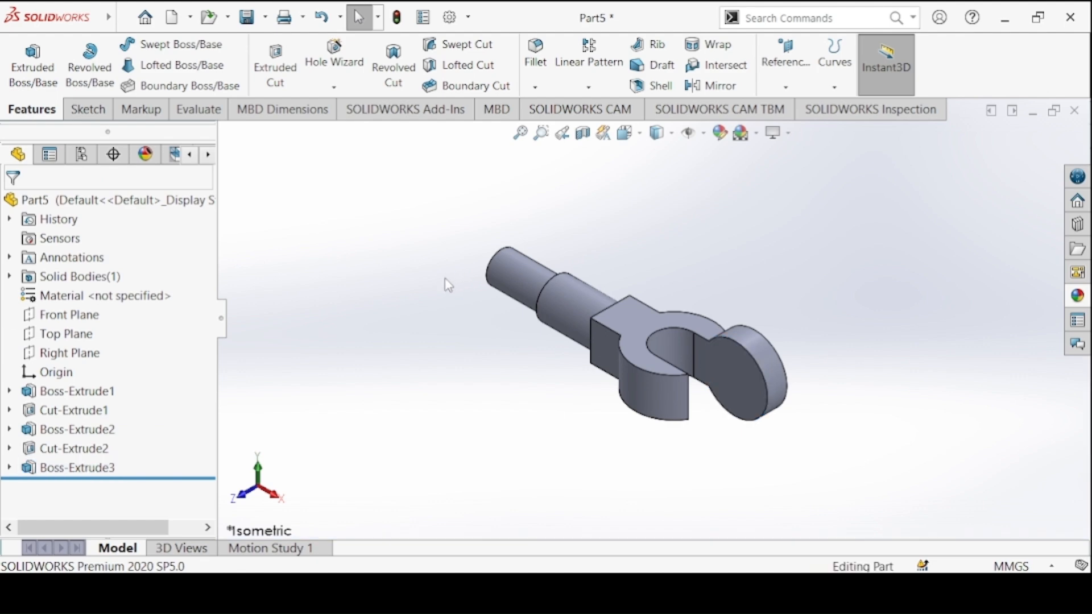
Mirror the extruded eye disc about the Front Plane onto the opposite fork arm.
click(87, 469)
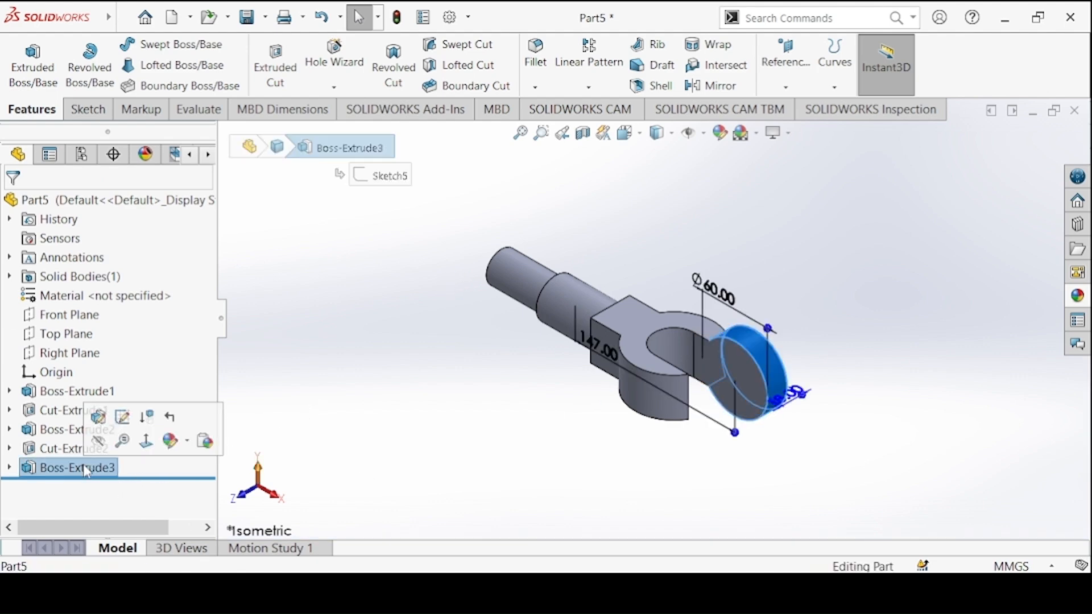
click(711, 85)
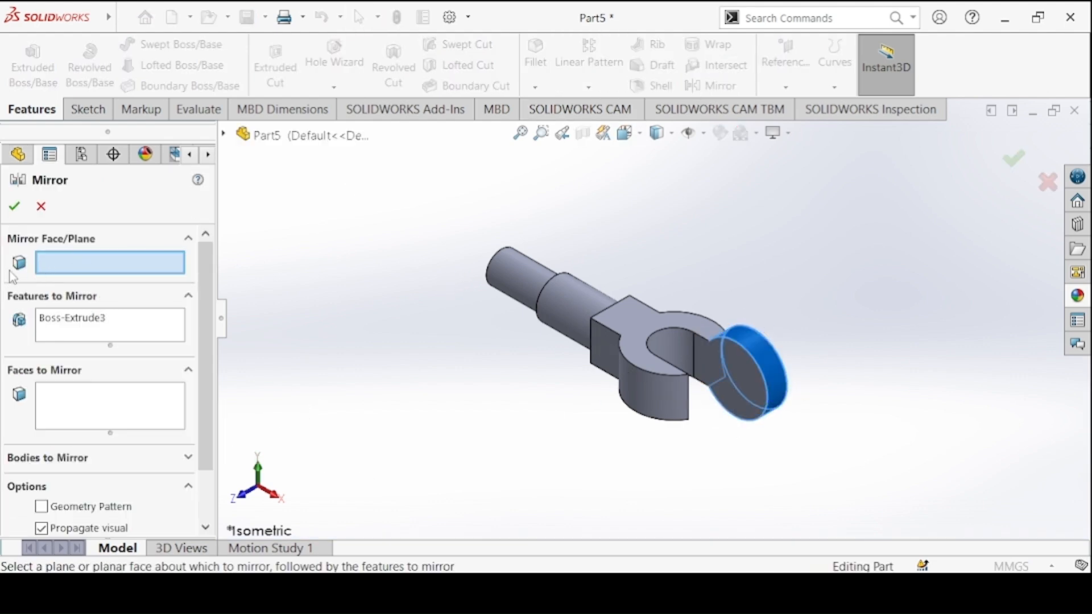
click(225, 134)
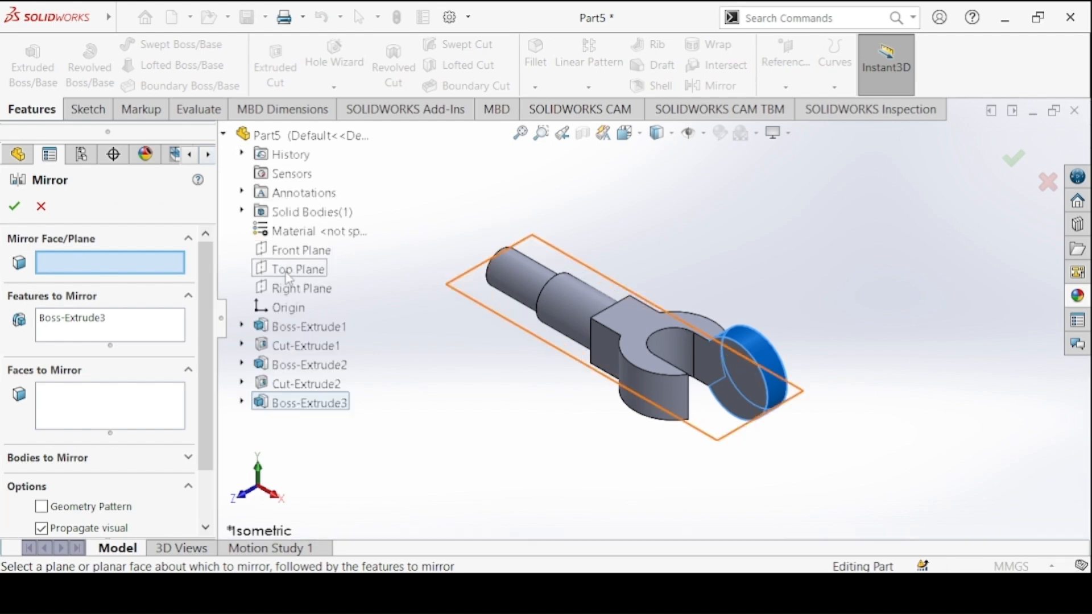
click(292, 250)
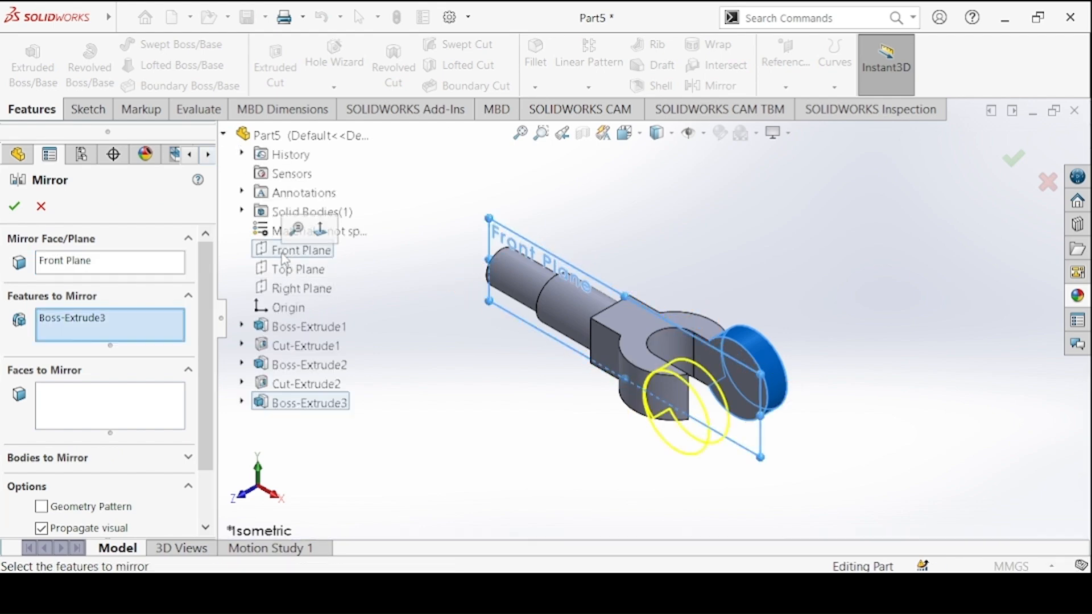
click(15, 206)
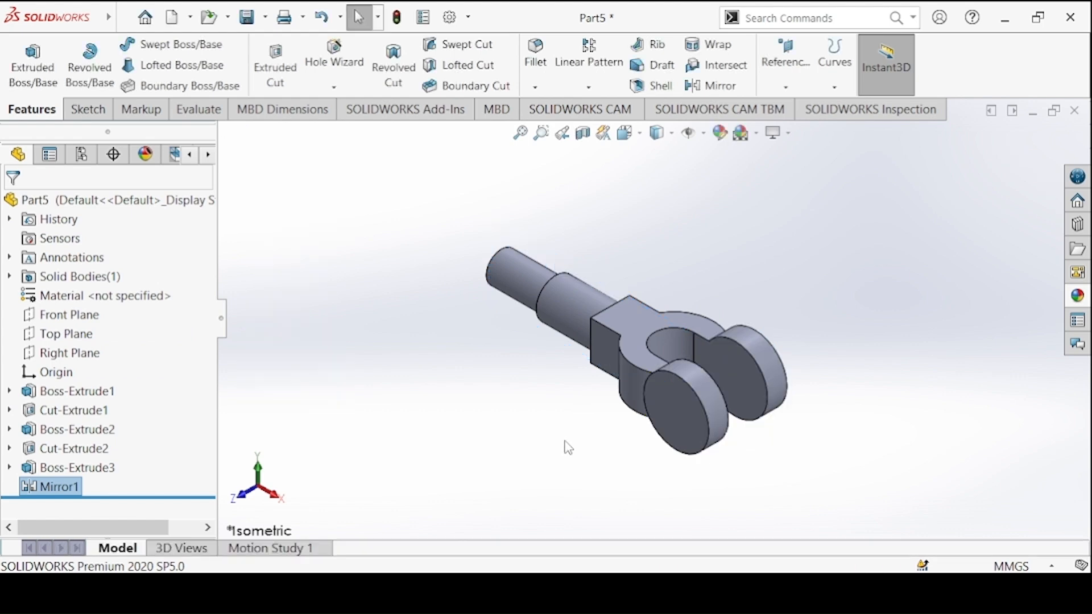
Start a cut-extrude sketch on the front eye's outer face and draw a concentric circle about 29.4 mm in diameter.
click(289, 88)
click(672, 392)
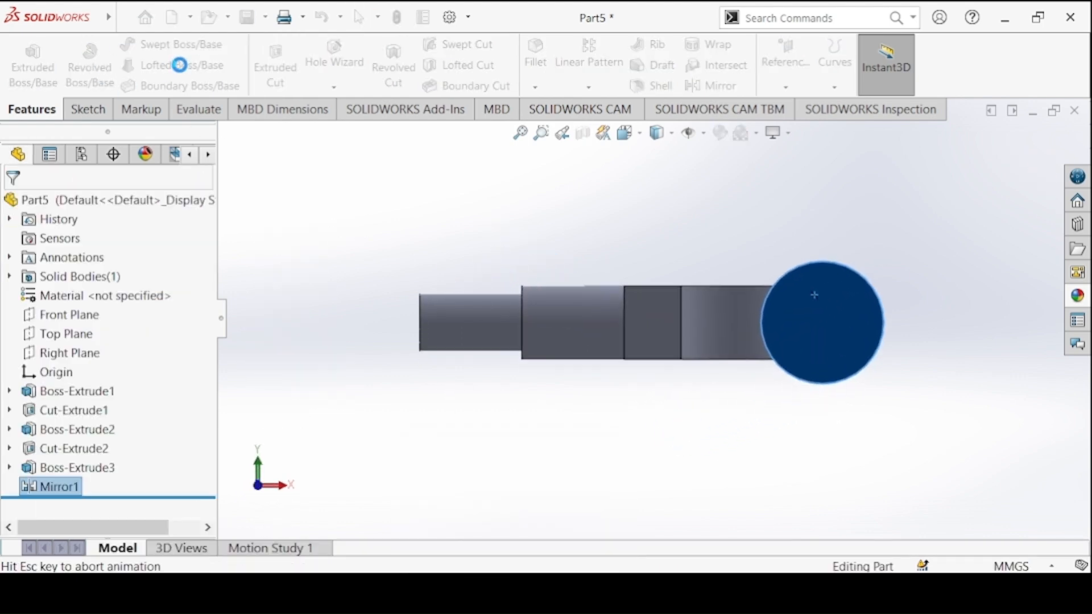
click(182, 45)
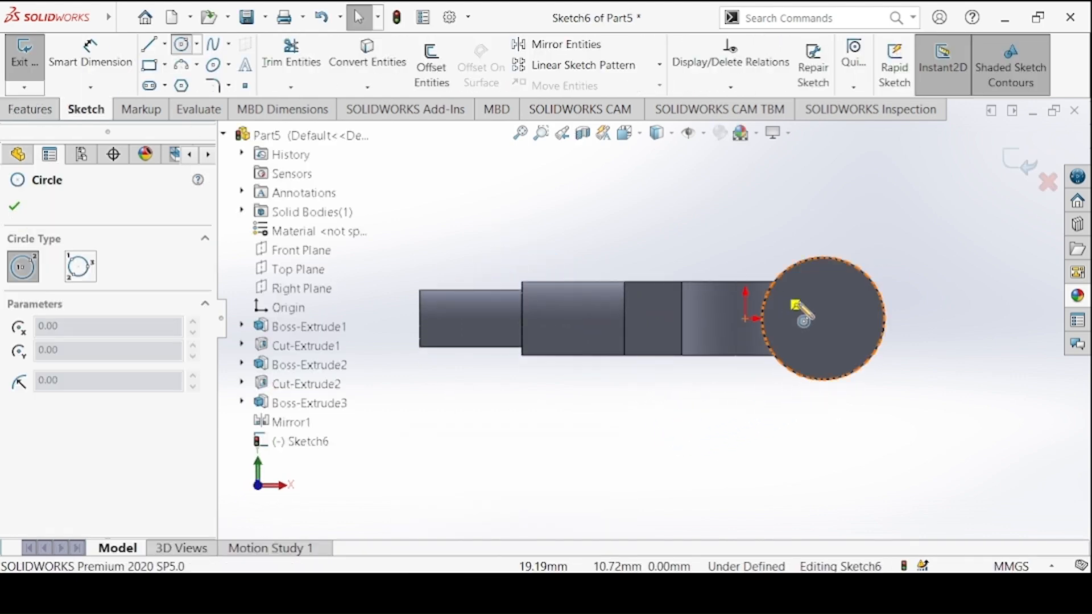
click(824, 319)
click(846, 338)
key(Escape)
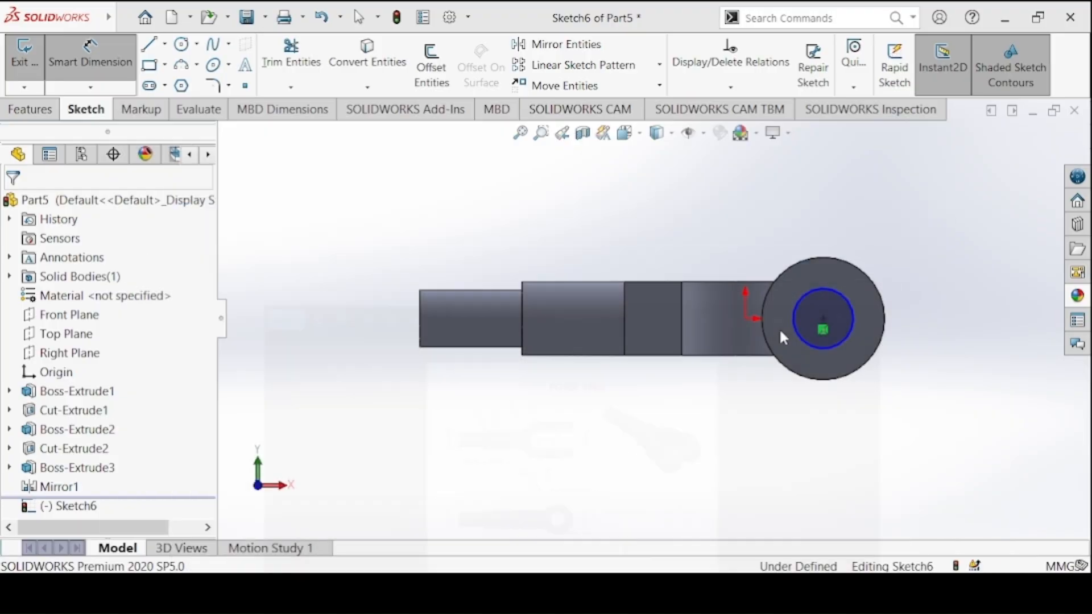
Dimension the hole circle's diameter as 30 mm.
click(792, 316)
click(745, 196)
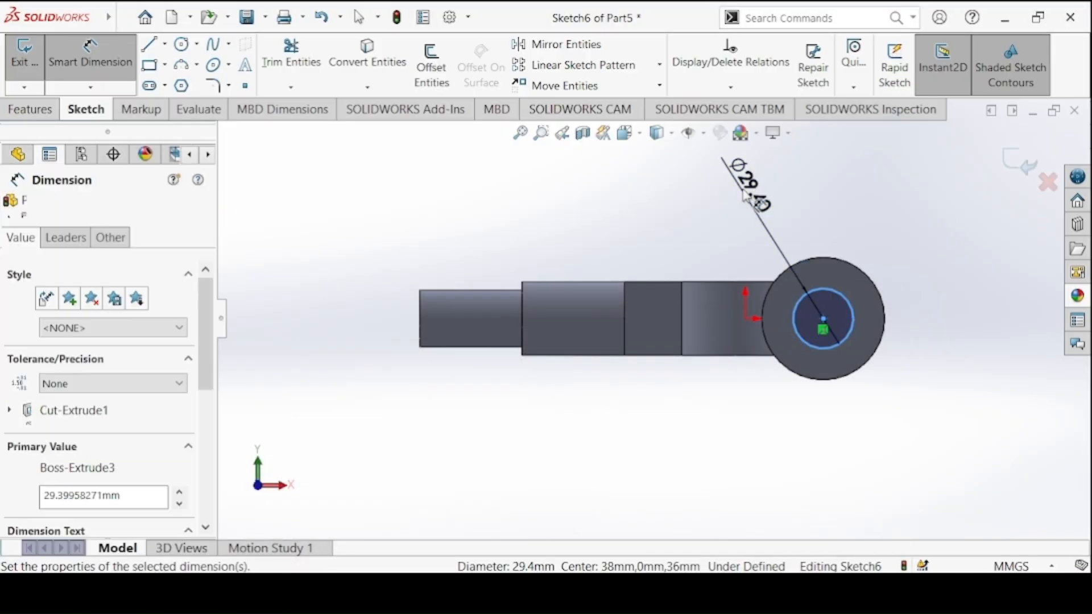
text(30)
key(Return)
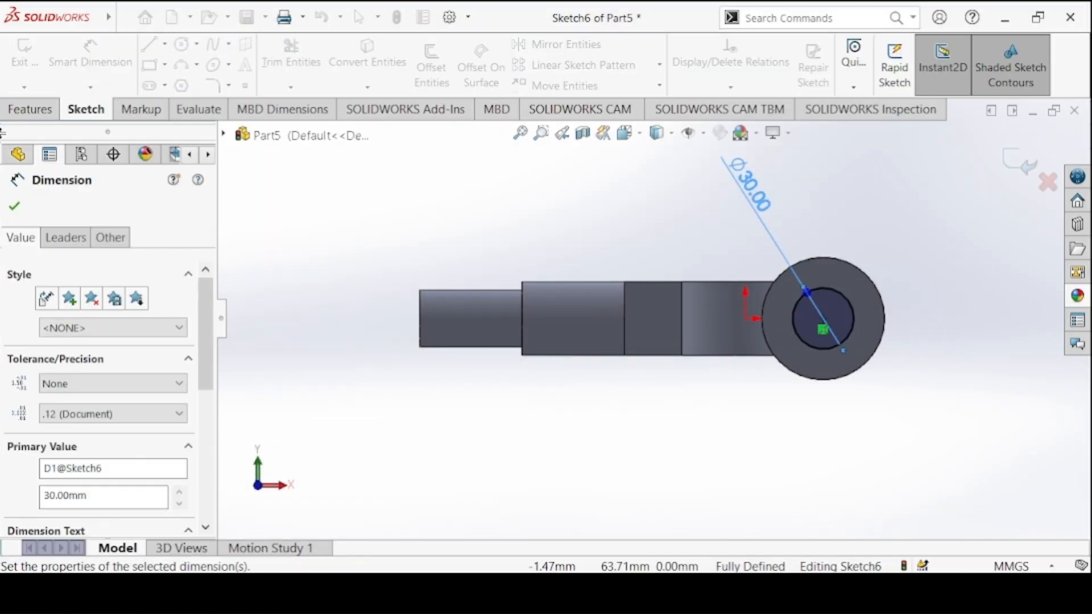
Cut-extrude the hole circle Through All to bore both fork eyes and show the part in isometric view.
click(37, 120)
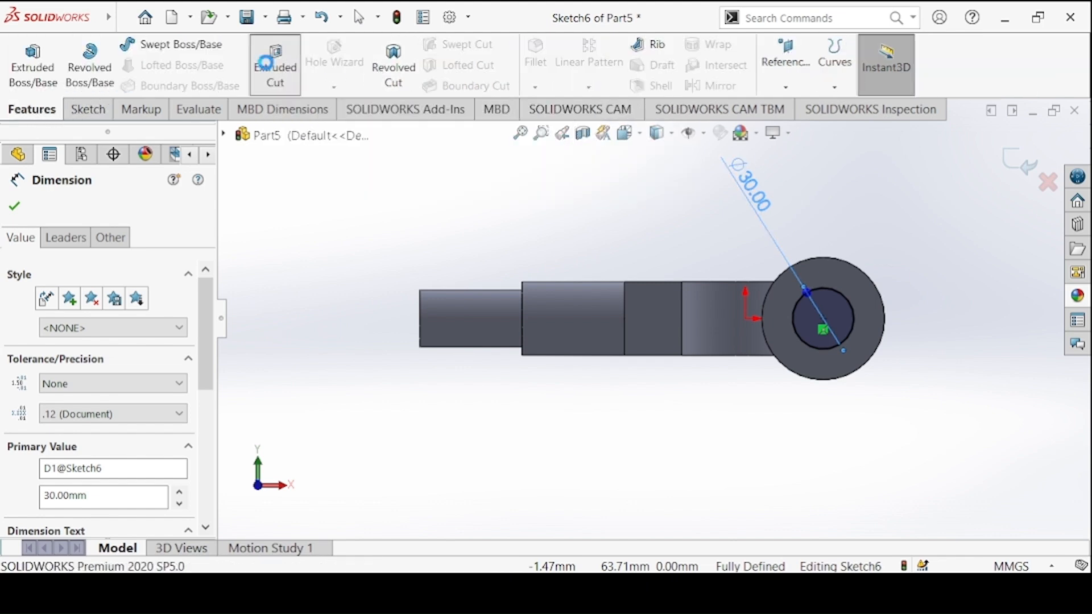
click(265, 61)
click(79, 316)
click(66, 347)
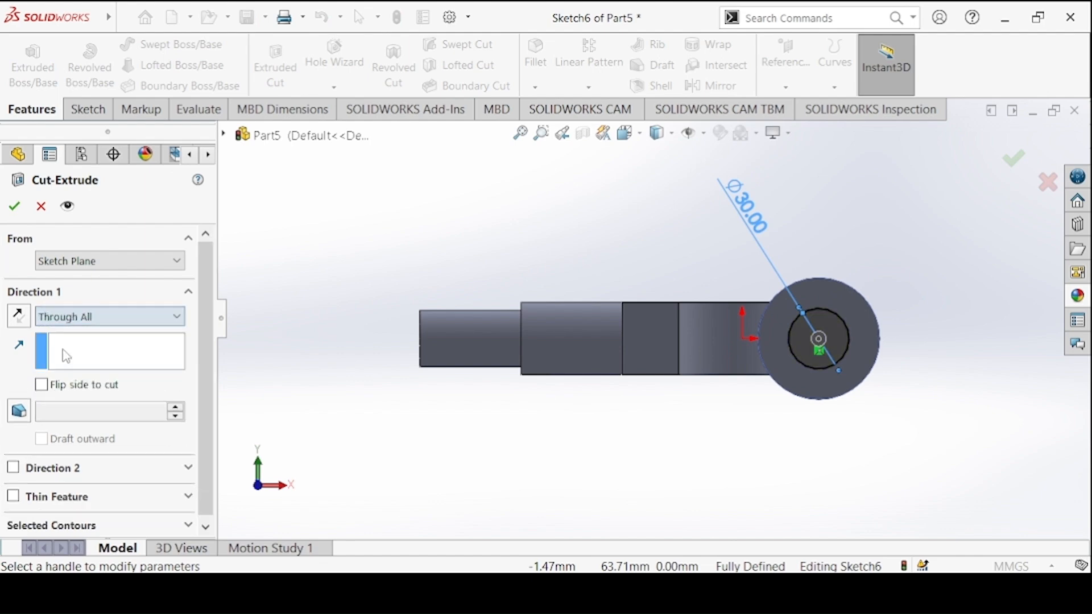
click(16, 208)
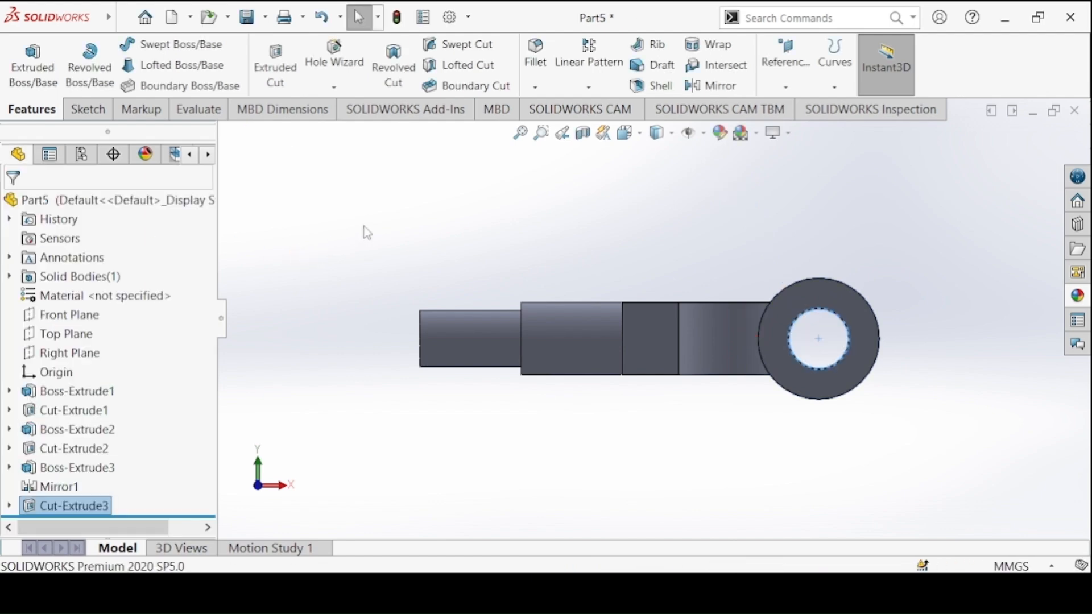
key(ctrl+7)
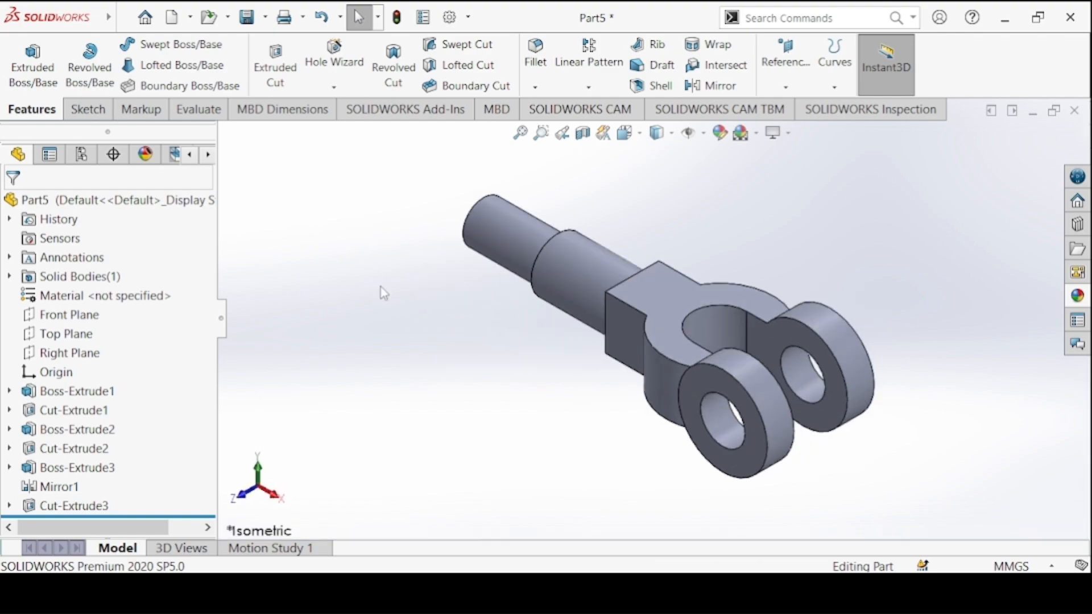
Check the drawing's radii, start a multi-radius fillet and add the shank's shoulder edge with a 10 mm radius.
key(alt+Tab)
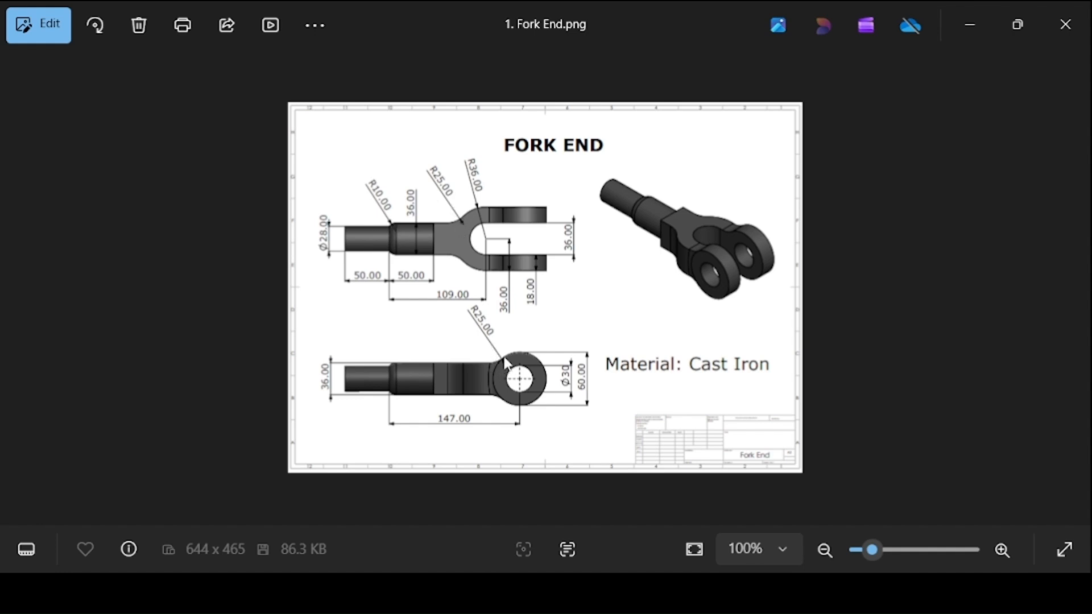
key(alt+Tab)
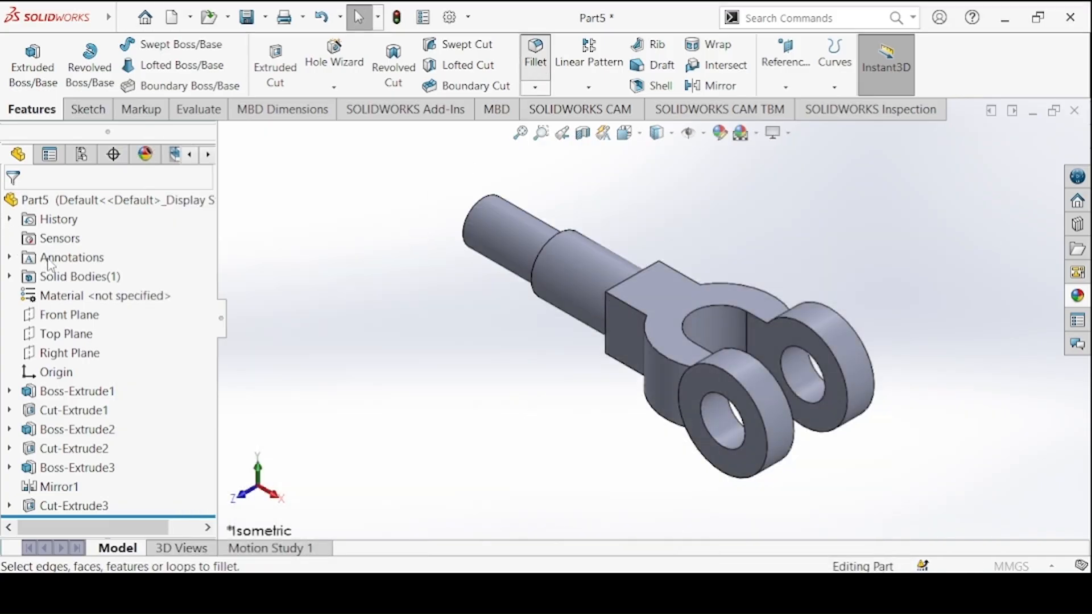
drag(201, 310, 200, 416)
click(39, 296)
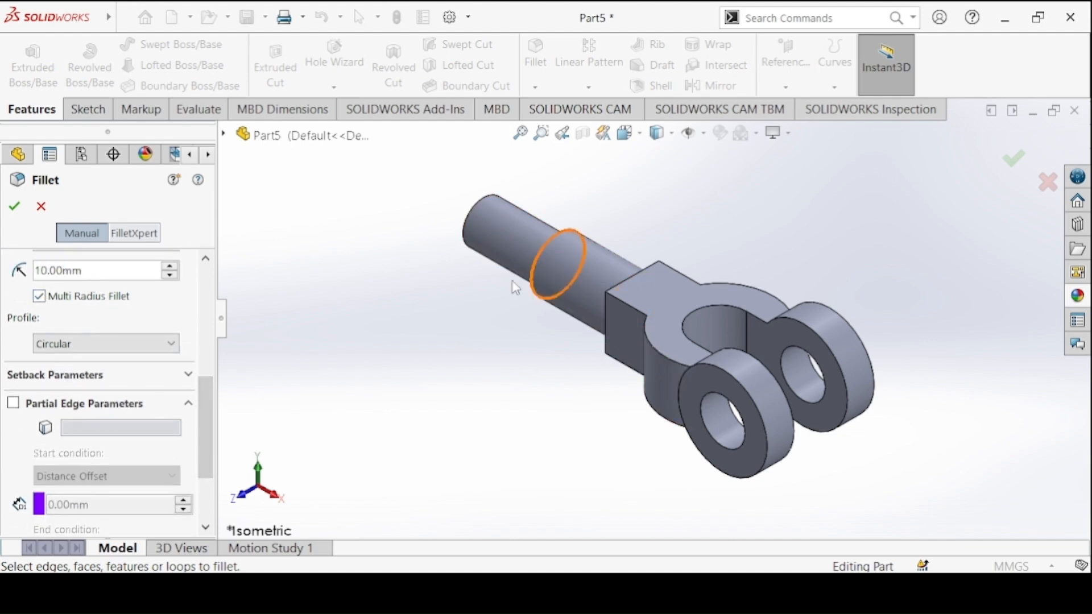
middle_drag(517, 312, 569, 275)
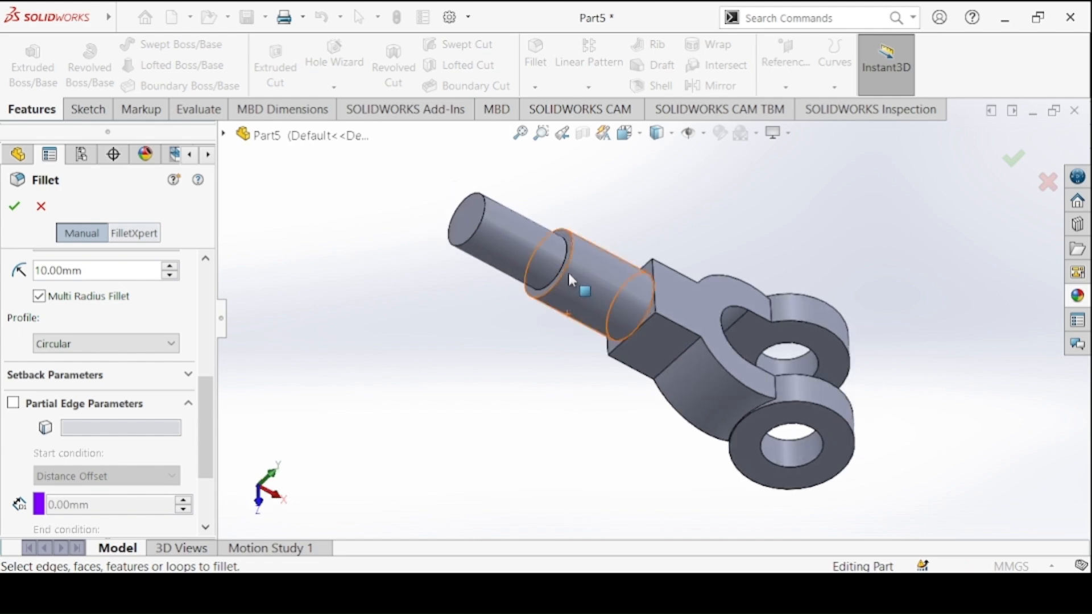
click(566, 268)
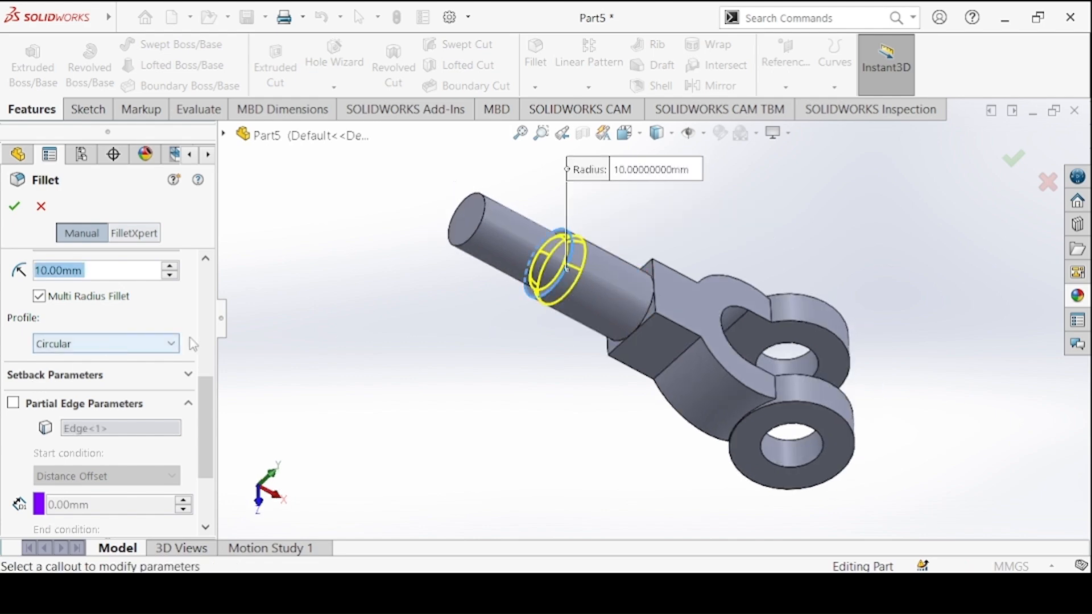
Add the two edges where the fork arms meet the square block to the multi-radius fillet, with a 25 mm radius.
click(691, 340)
click(779, 444)
text(25)
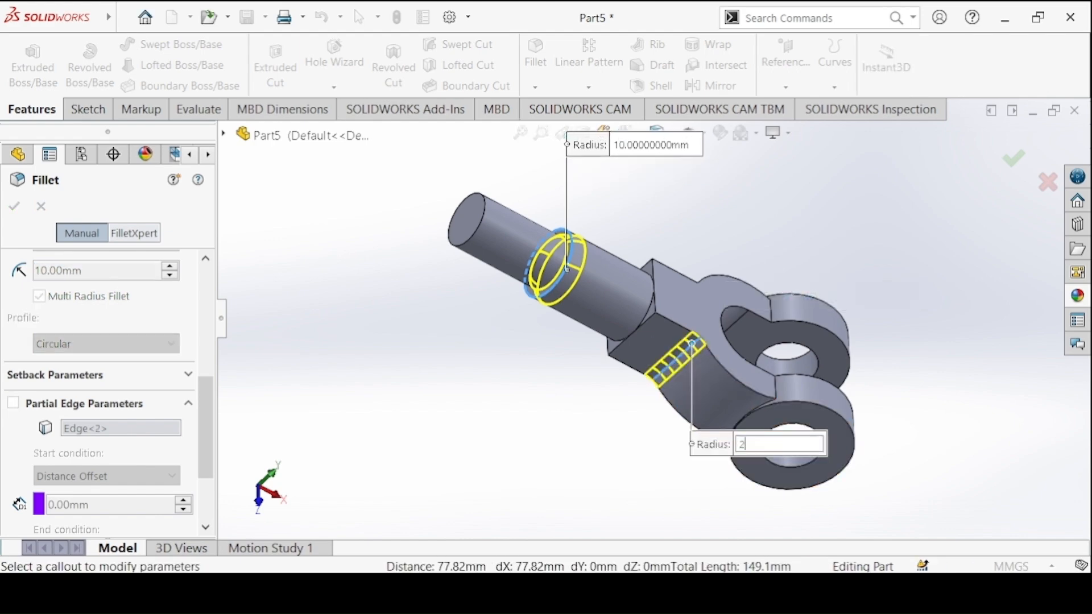
key(Return)
middle_drag(713, 364, 697, 291)
click(696, 291)
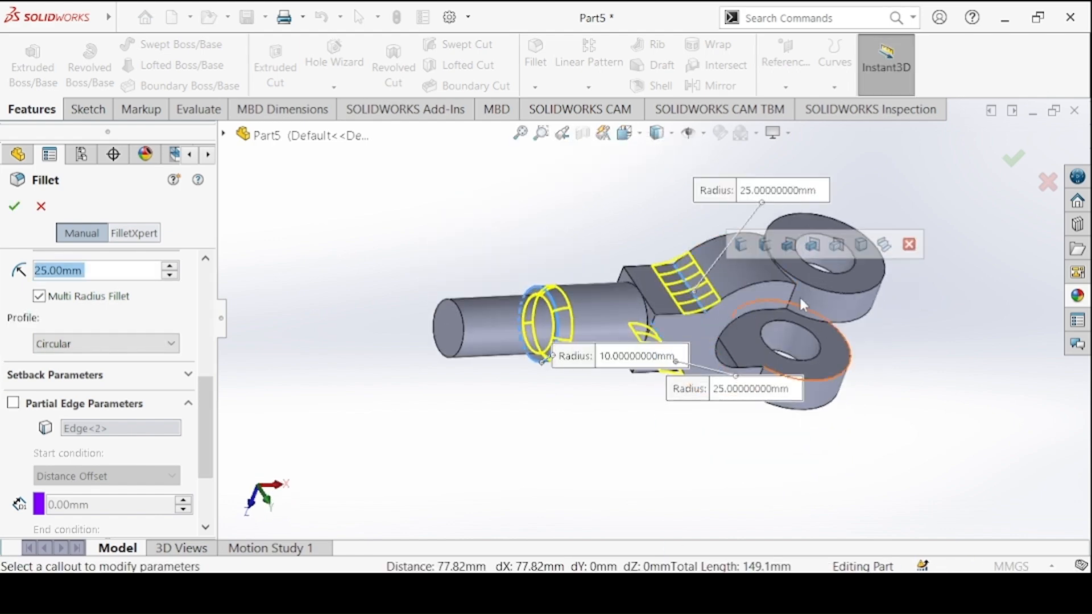
Add two edges joining one fork arm to its eye and one on the other arm to the fillet, at 25 mm radius.
click(793, 299)
click(766, 248)
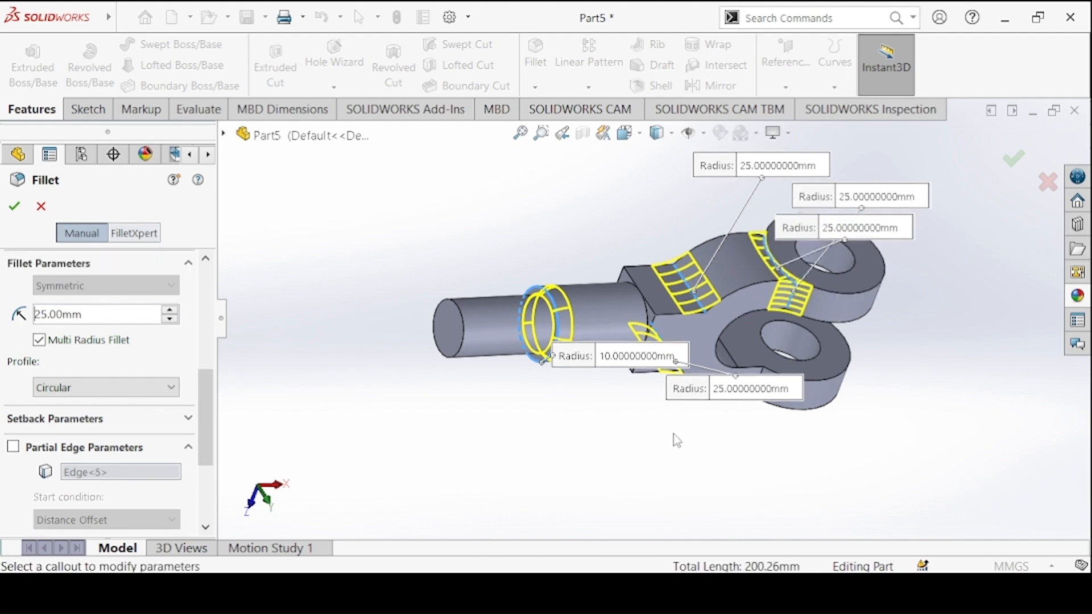
middle_drag(675, 484, 716, 392)
click(766, 395)
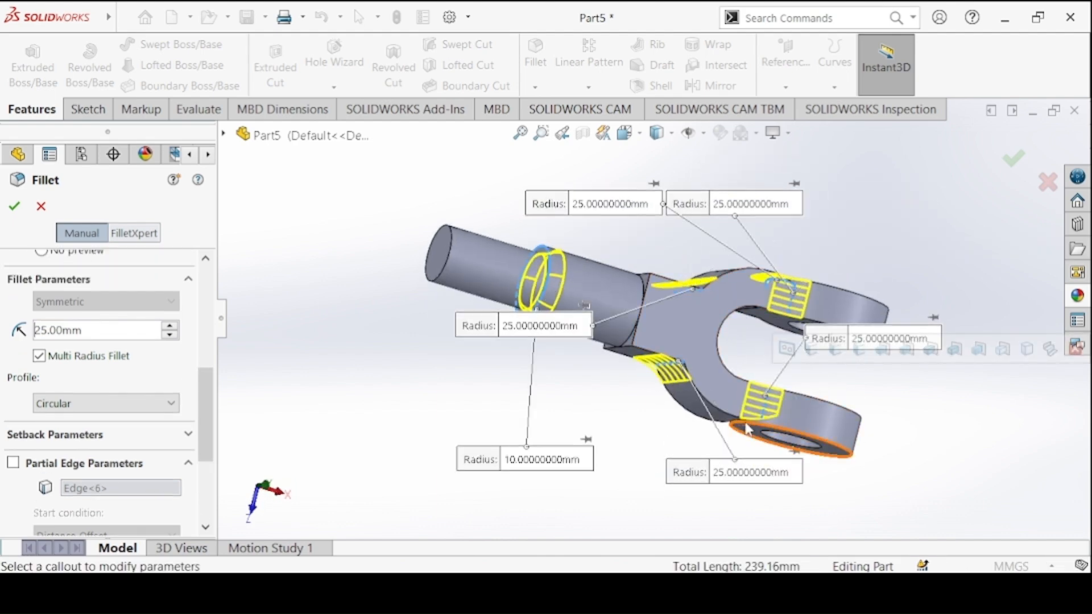
middle_drag(639, 438, 689, 363)
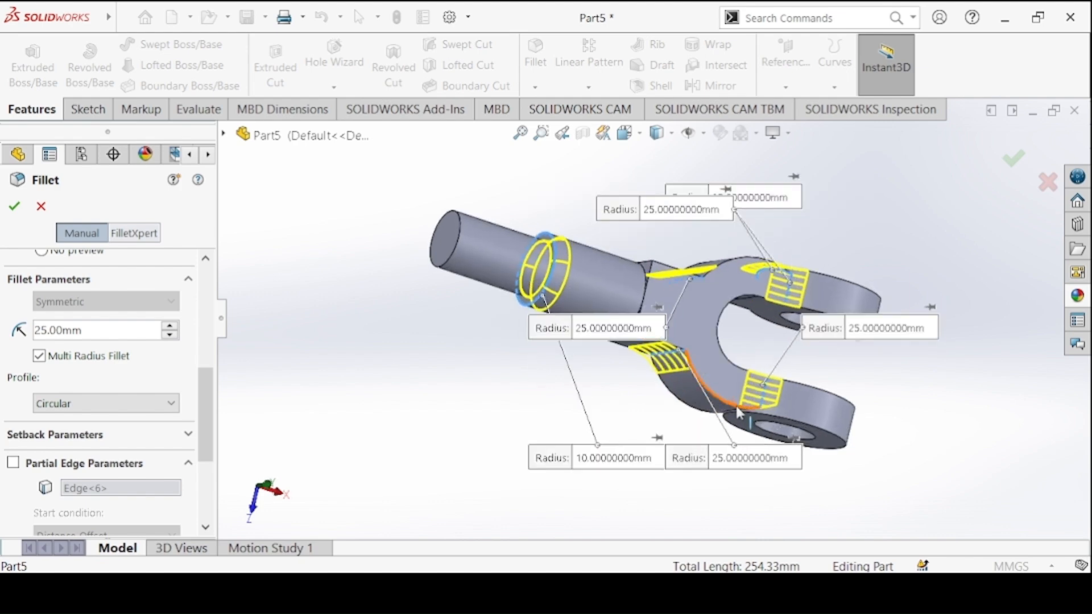
Add the remaining three arm-to-eye edges at 25 mm radius, apply the multi-radius fillet and show the part in isometric view.
click(736, 408)
middle_drag(735, 409, 572, 403)
click(561, 418)
mouse_move(515, 315)
middle_down()
mouse_move(263, 268)
mouse_move(529, 308)
middle_up()
click(536, 293)
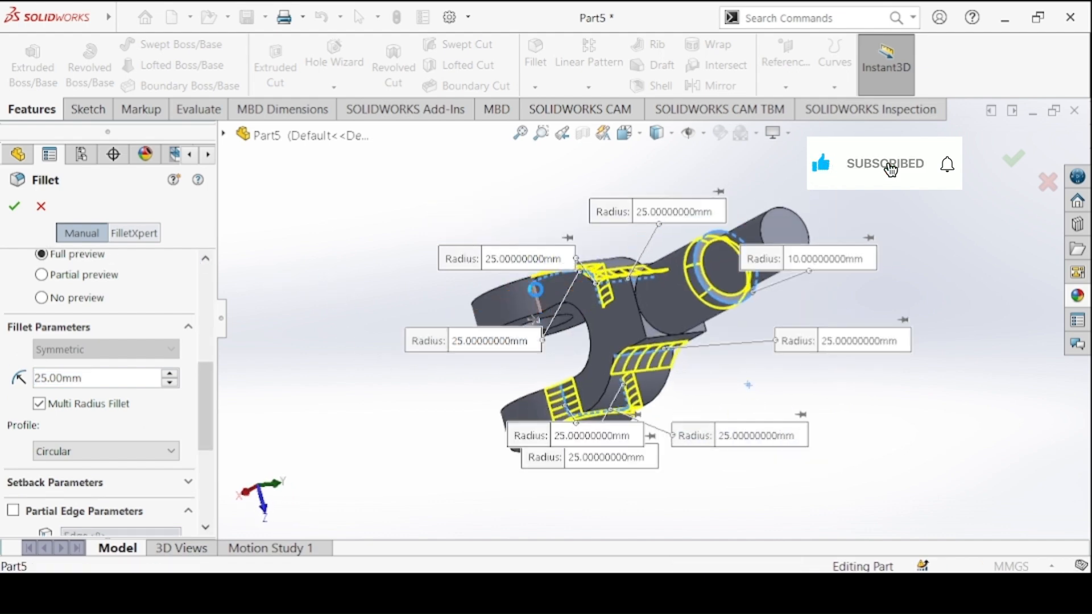
middle_drag(427, 268, 284, 237)
click(14, 209)
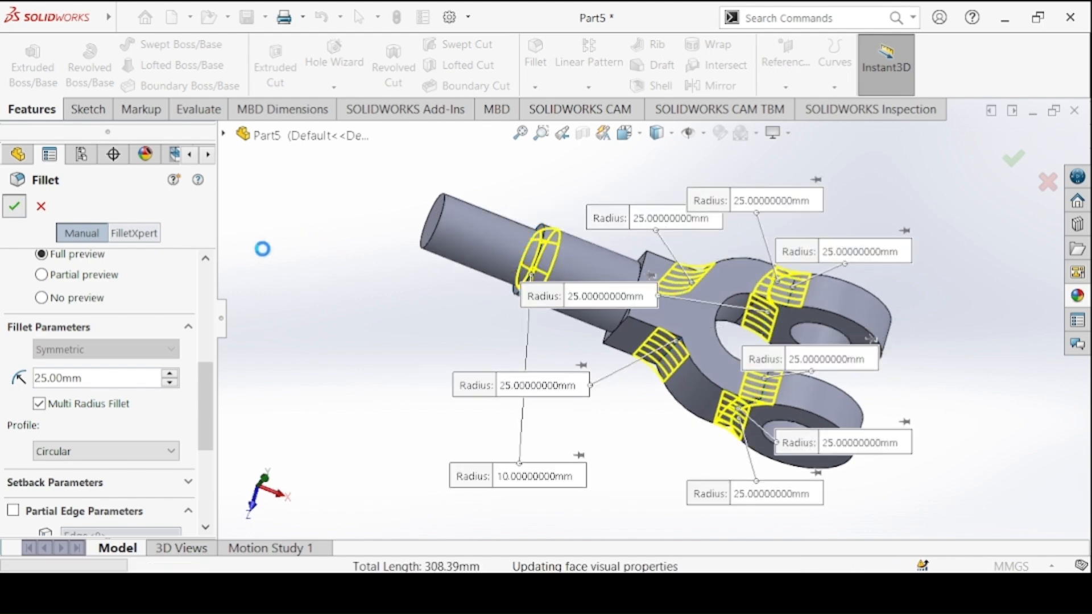
key(ctrl+7)
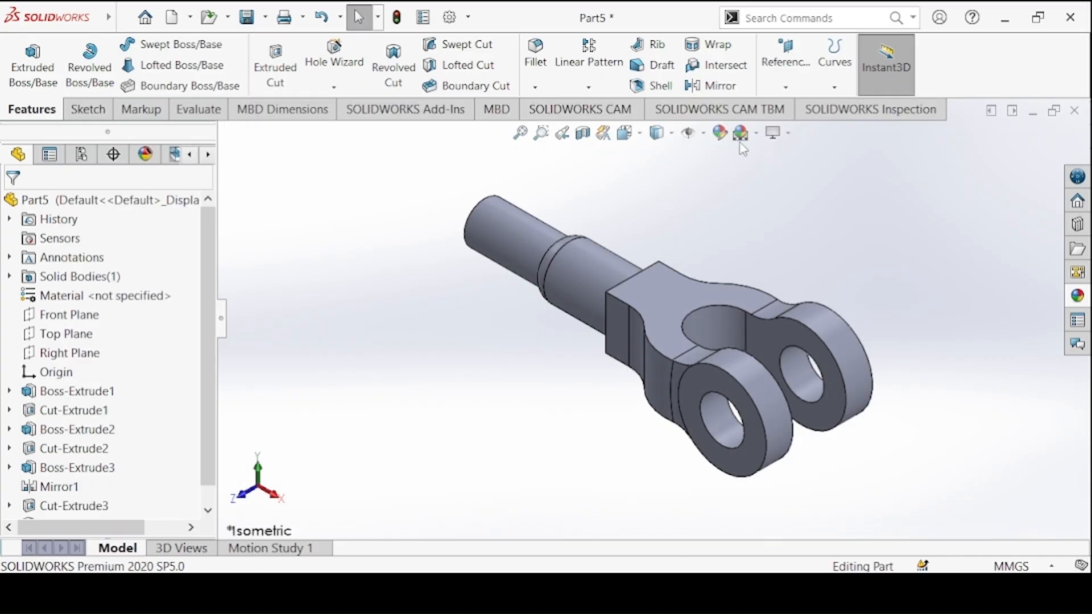
Apply a dark, near-black appearance from the appearance library to the whole part.
click(727, 137)
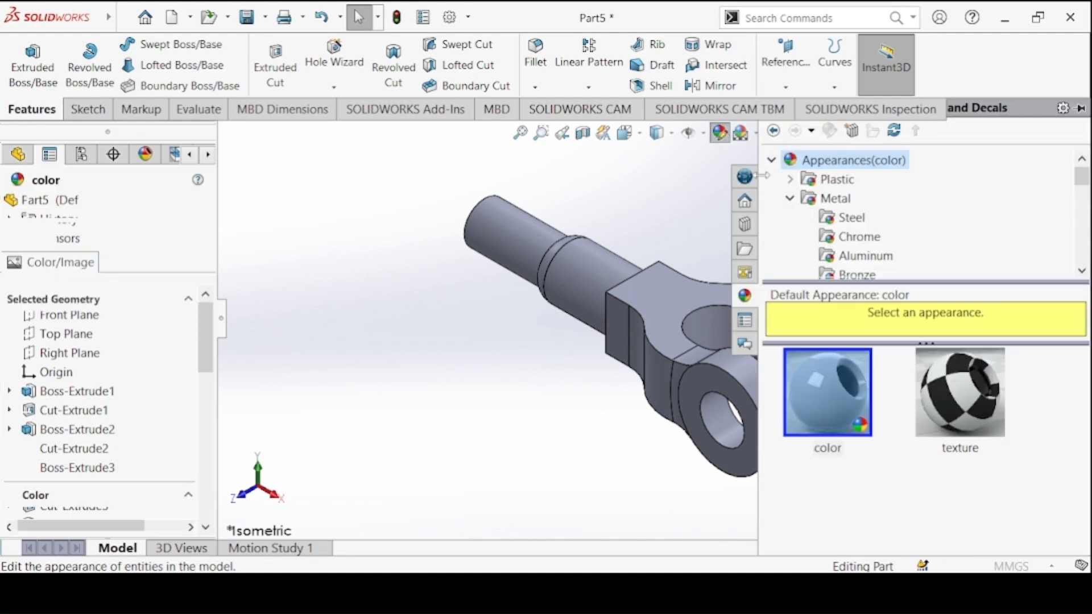
drag(1081, 179, 1082, 206)
click(849, 199)
scroll(866, 496, down, 1)
click(866, 496)
click(14, 206)
click(340, 300)
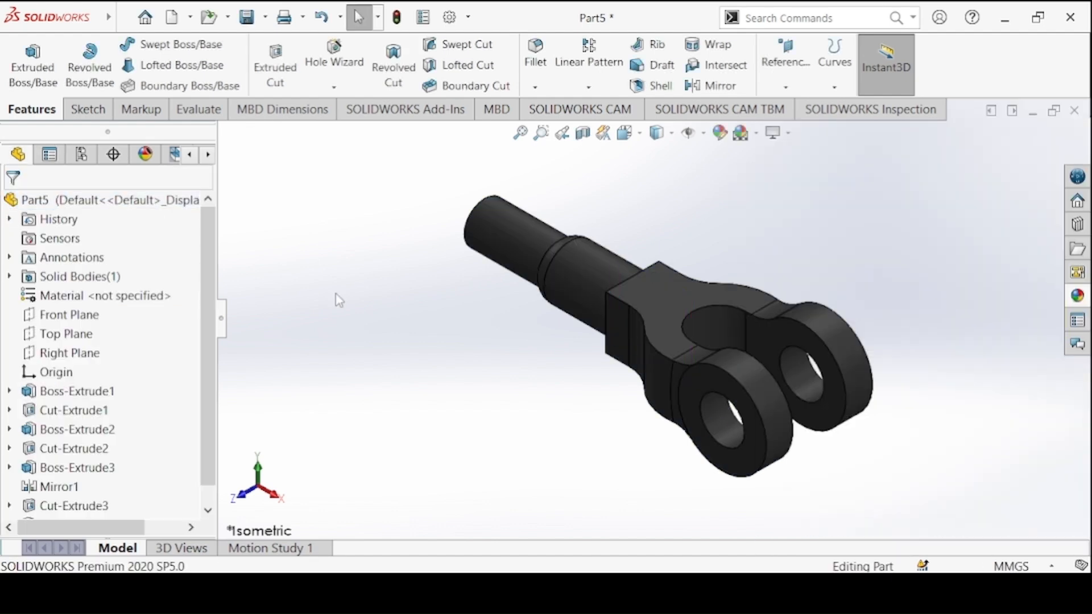
Save the part as Fork End in the KNUCKLE JOINT folder.
click(251, 25)
key(BackSpace)
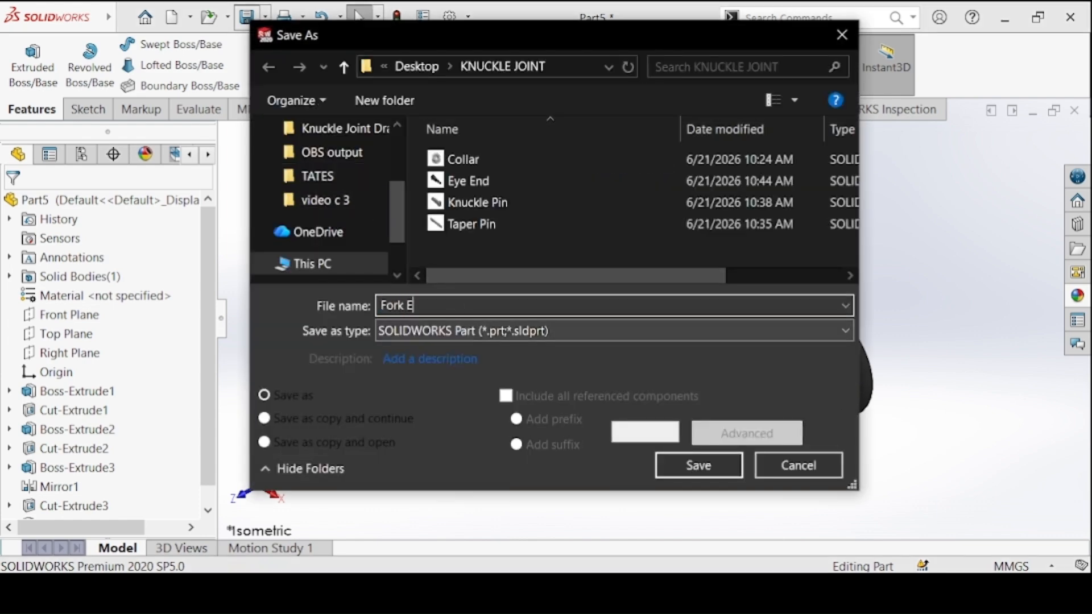
text(Fork End)
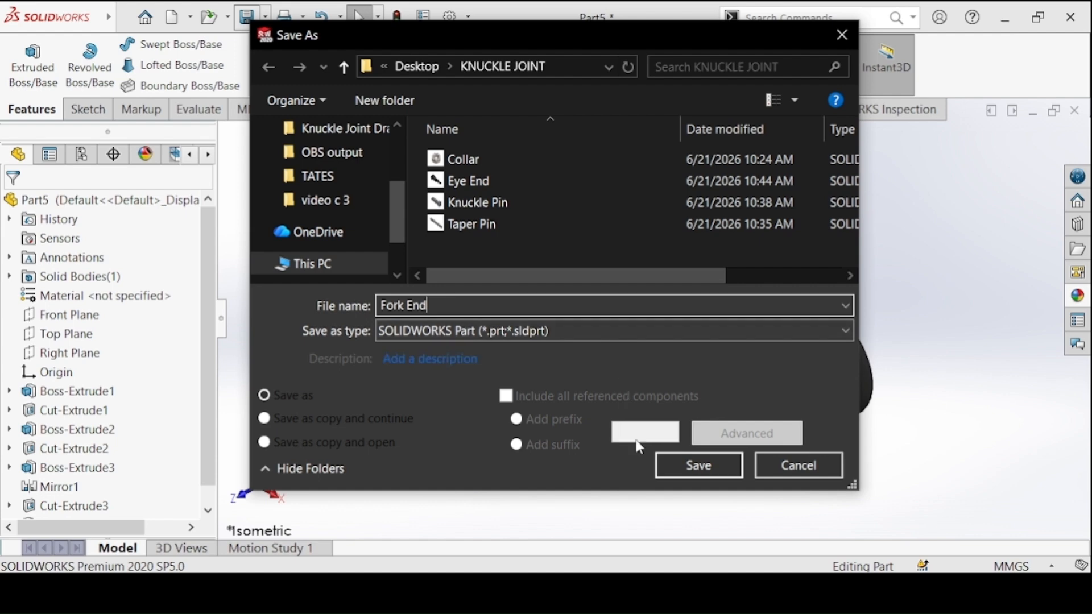
click(679, 468)
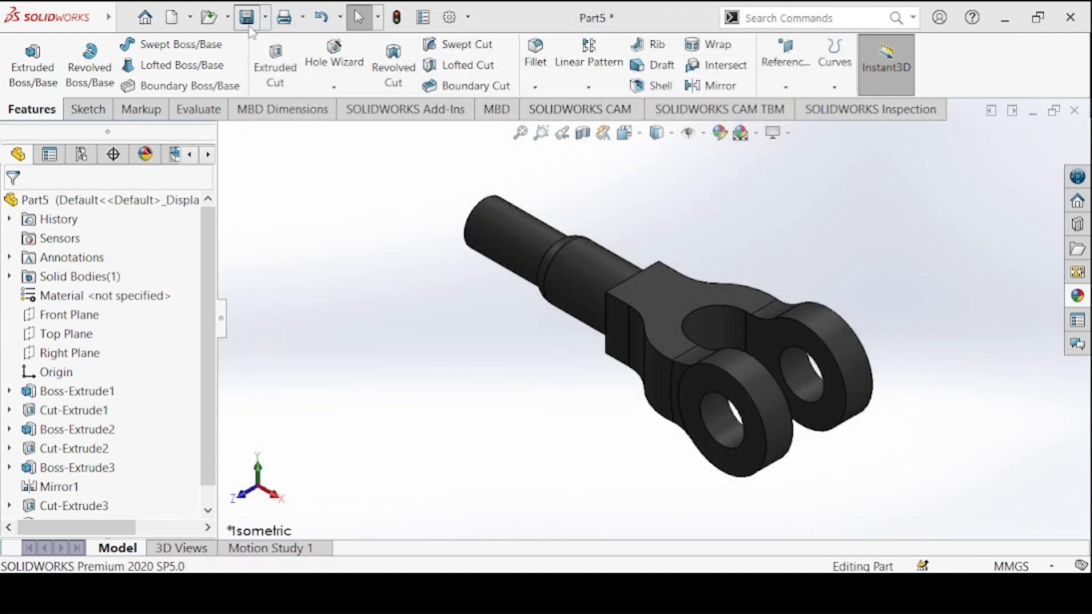